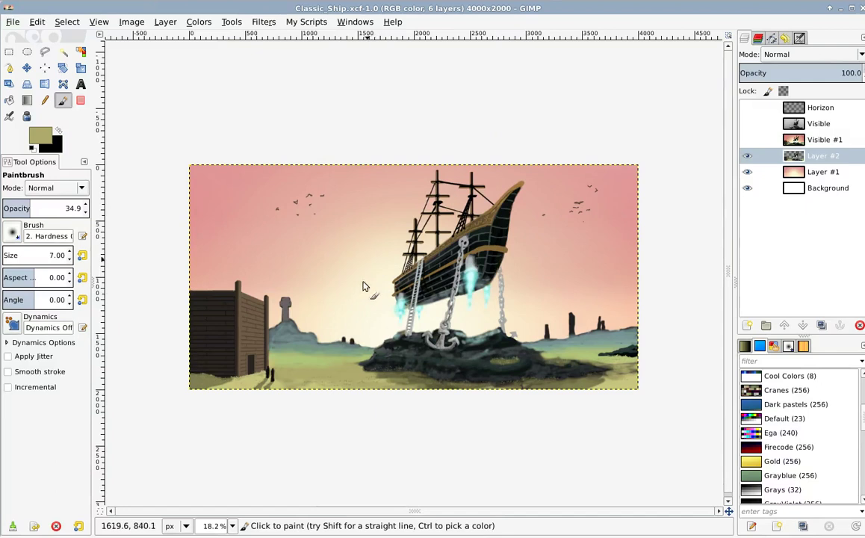
# Examine the ship painting as a whole and up close around the hull and masts.
pyautogui.click(375, 295)
pyautogui.moveTo(377, 266); pyautogui.dragTo(363, 259)
pyautogui.scroll(3, 363, 261)
pyautogui.hotkey('ctrl', 's')
pyautogui.scroll(-3, 304, 241)
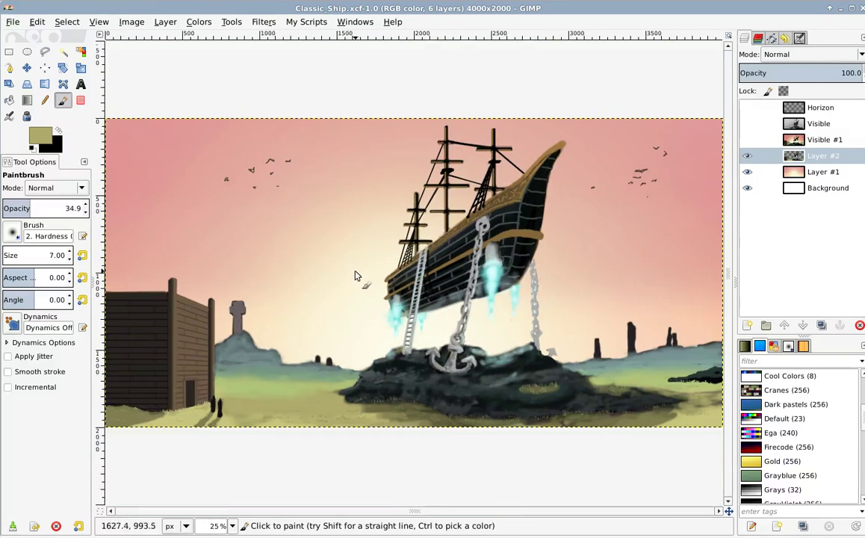
pyautogui.scroll(-1, 352, 274)
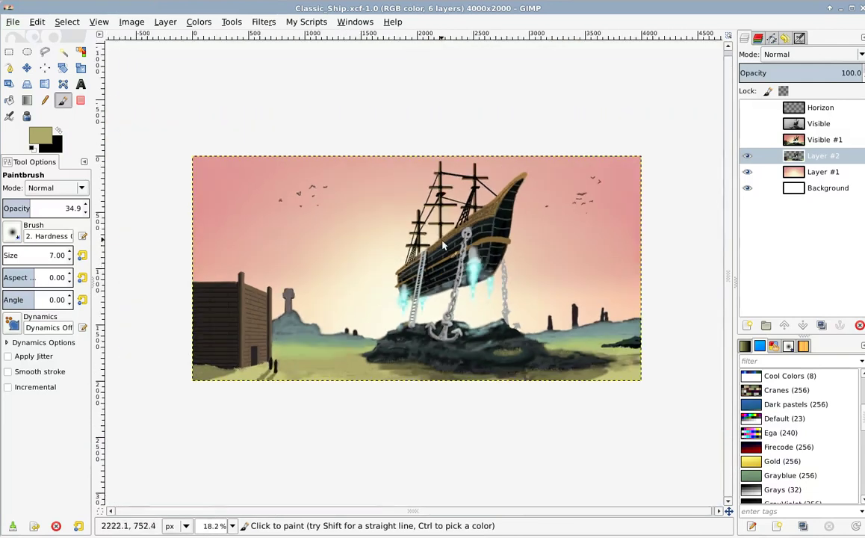
pyautogui.scroll(1, 394, 217)
pyautogui.scroll(2, 433, 238)
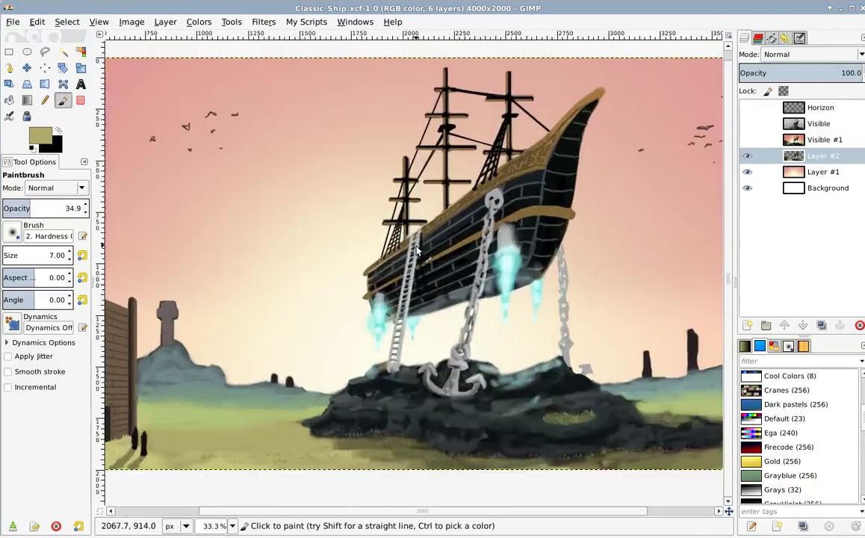
pyautogui.scroll(-2, 360, 313)
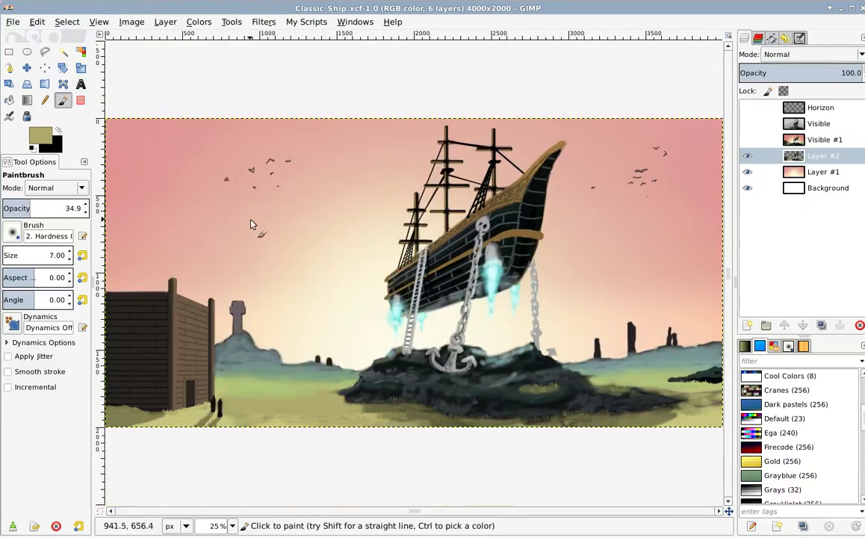
# Add black strokes to the largest bird of the flock left of the ship and set the Paintbrush opacity to 100.
pyautogui.scroll(2, 254, 213)
pyautogui.scroll(2, 302, 271)
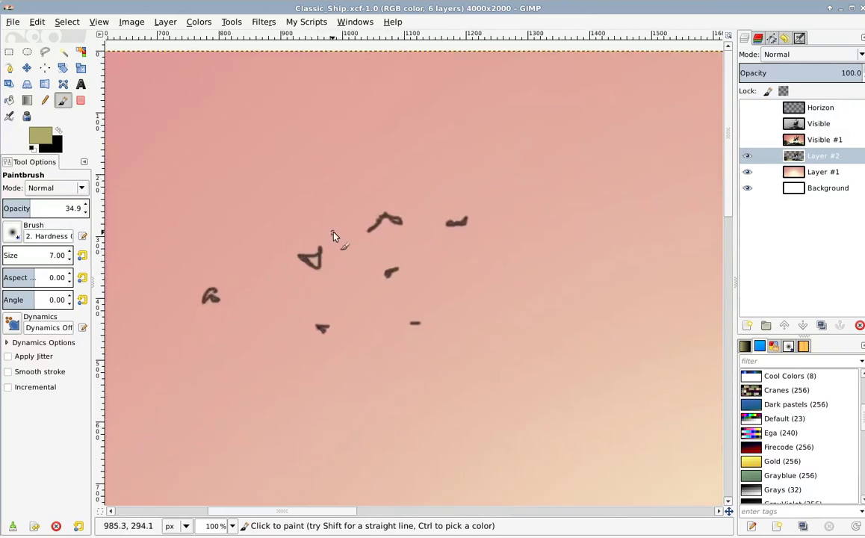
pyautogui.moveTo(299, 258); pyautogui.dragTo(314, 259)
pyautogui.click(59, 133)
pyautogui.moveTo(320, 246); pyautogui.dragTo(319, 266)
pyautogui.click(43, 209)
pyautogui.moveTo(44, 209); pyautogui.dragTo(87, 209)
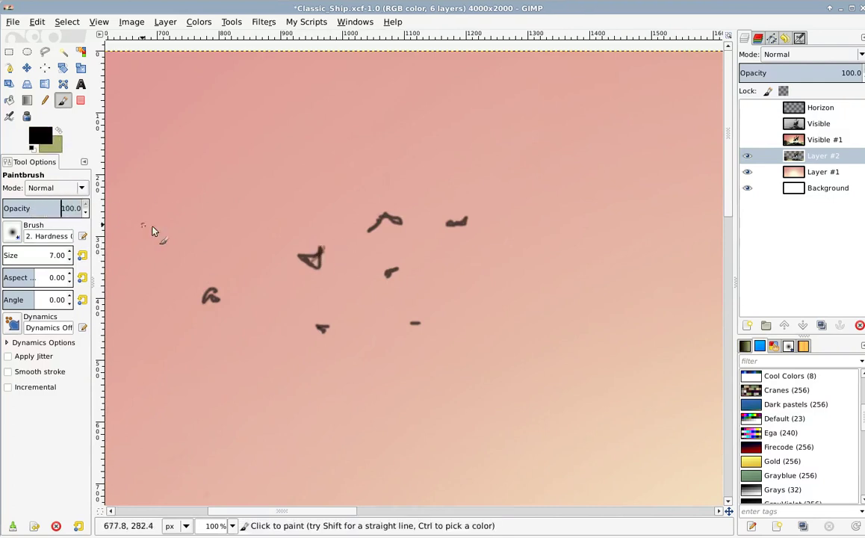
# Change the foreground colour from black to a dark grey for painting the distant birds.
pyautogui.moveTo(352, 272); pyautogui.dragTo(318, 282)
pyautogui.scroll(-3, 337, 257)
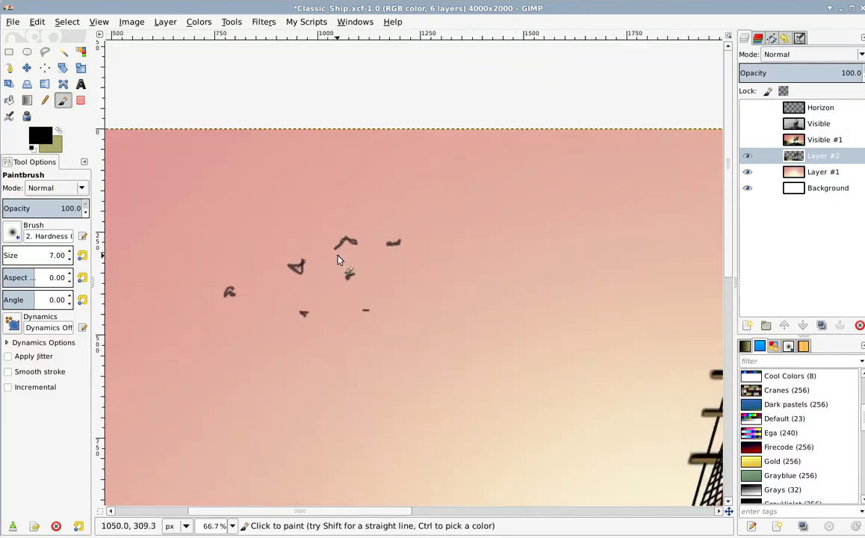
pyautogui.scroll(-1, 346, 293)
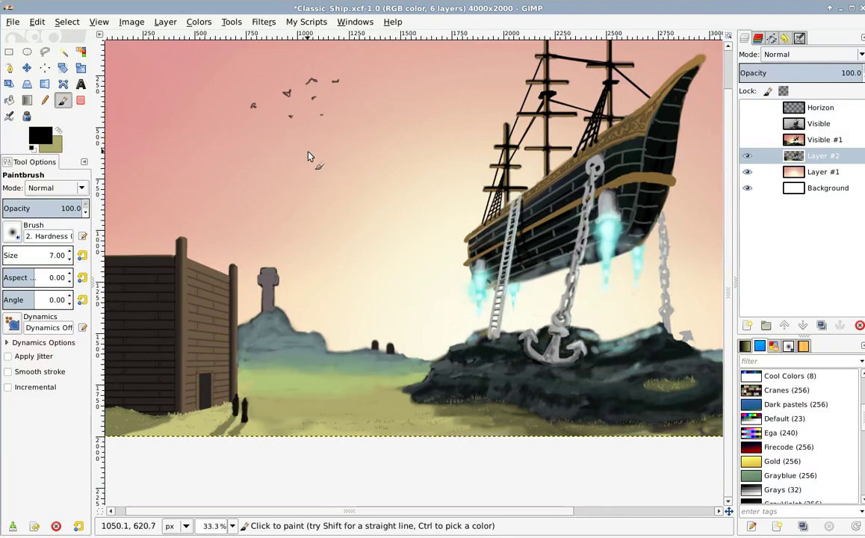
pyautogui.scroll(2, 321, 232)
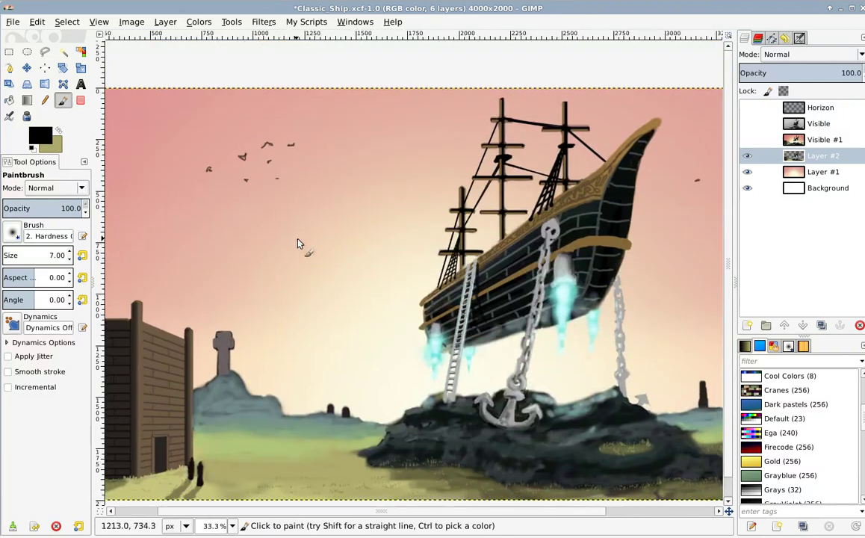
pyautogui.scroll(-1, 367, 251)
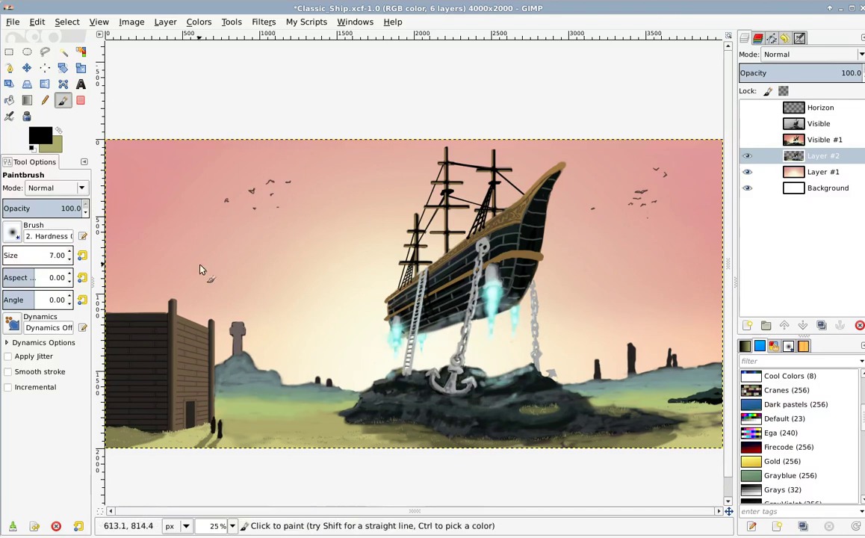
pyautogui.click(41, 133)
pyautogui.moveTo(88, 142); pyautogui.dragTo(36, 166)
pyautogui.click(282, 202)
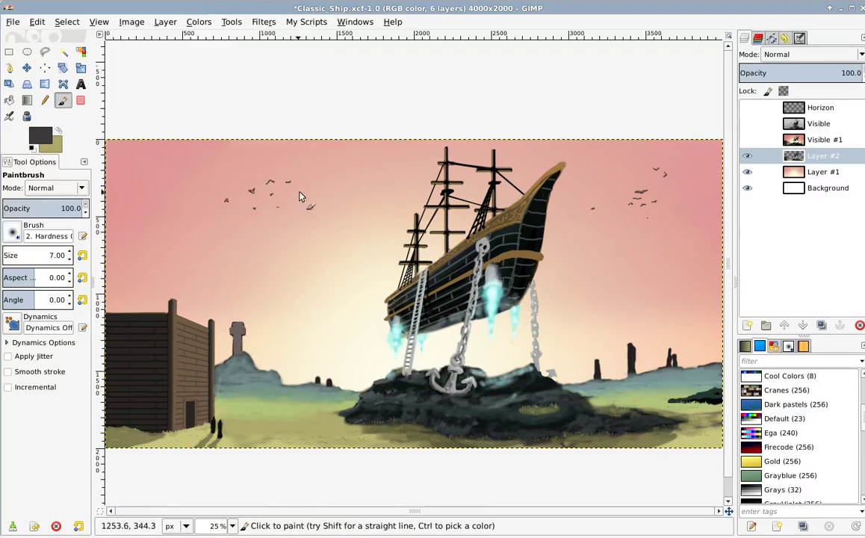
# Repaint the largest bird of the left flock with two spread wings and erase the leftover outline beneath them.
pyautogui.scroll(3, 275, 192)
pyautogui.scroll(3, 273, 192)
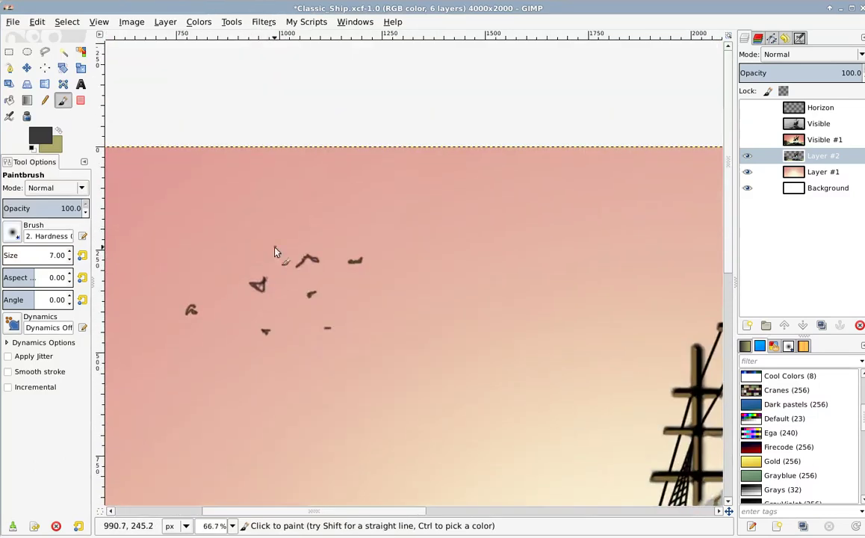
pyautogui.scroll(1, 269, 258)
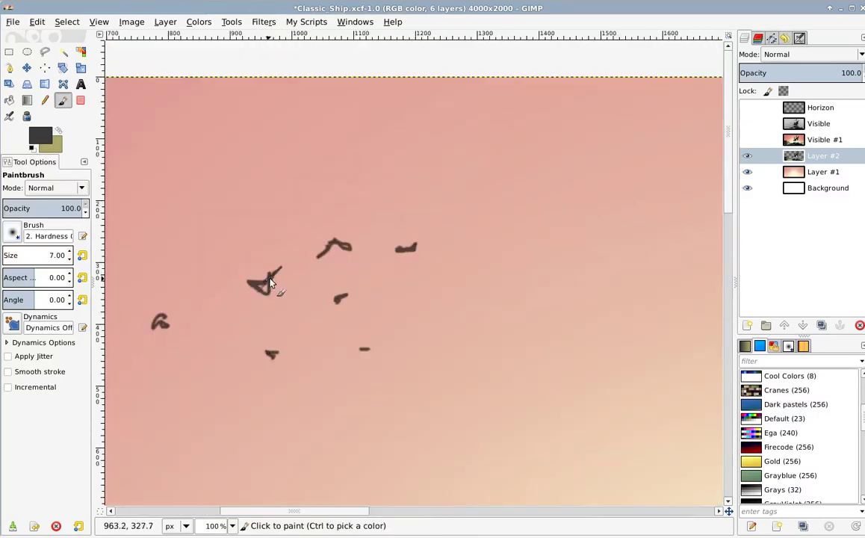
pyautogui.moveTo(273, 275)
pyautogui.mouseDown()
pyautogui.moveTo(234, 284)
pyautogui.moveTo(241, 284)
pyautogui.mouseUp()
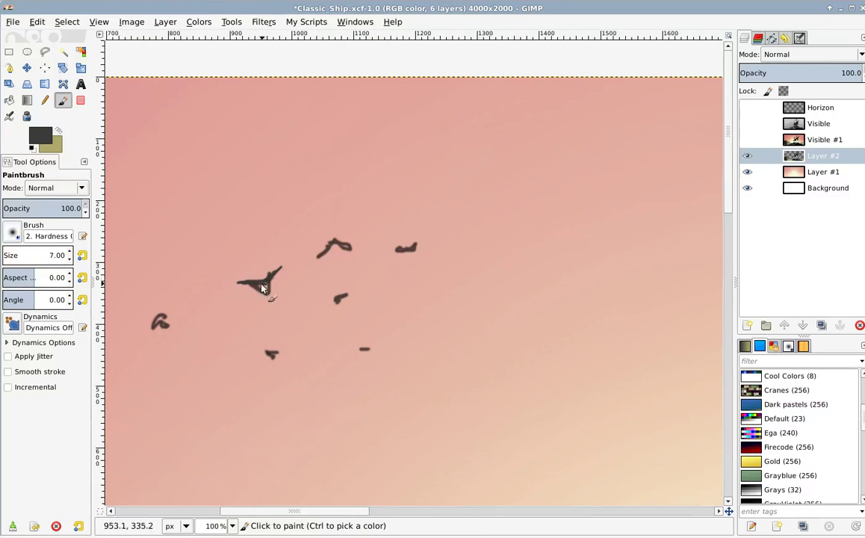
pyautogui.scroll(1, 276, 272)
pyautogui.hotkey('shift', 'e')
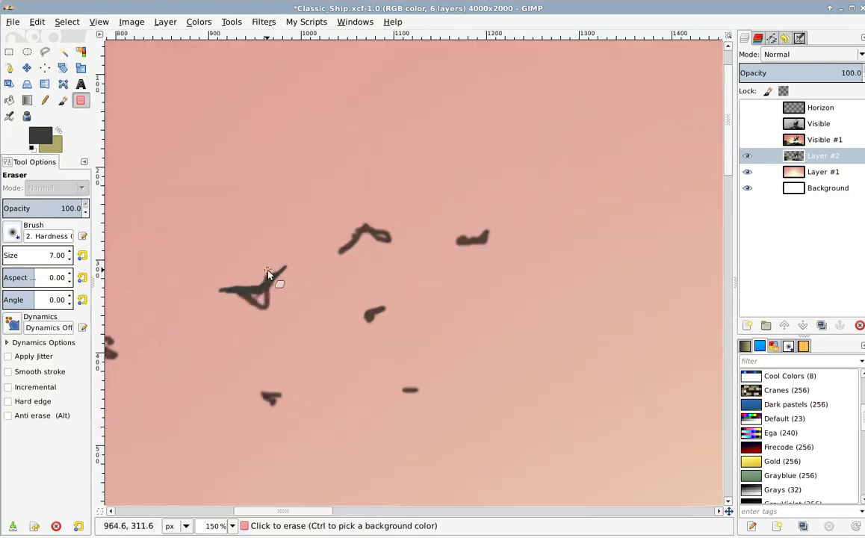
pyautogui.moveTo(275, 290)
pyautogui.mouseDown()
pyautogui.moveTo(260, 311)
pyautogui.moveTo(274, 304)
pyautogui.moveTo(249, 301)
pyautogui.mouseUp()
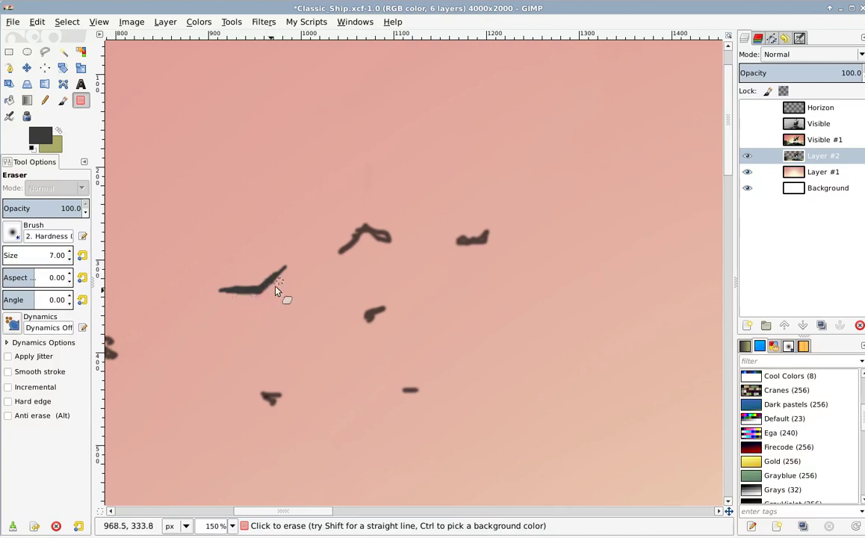
# Reshape the arched bird at the top of the left flock with dark grey strokes and clean its edges with the Eraser.
pyautogui.moveTo(379, 233); pyautogui.dragTo(328, 280)
pyautogui.press('p')
pyautogui.moveTo(294, 305)
pyautogui.mouseDown()
pyautogui.moveTo(312, 274)
pyautogui.moveTo(340, 283)
pyautogui.moveTo(314, 286)
pyautogui.mouseUp()
pyautogui.hotkey('shift', 'e')
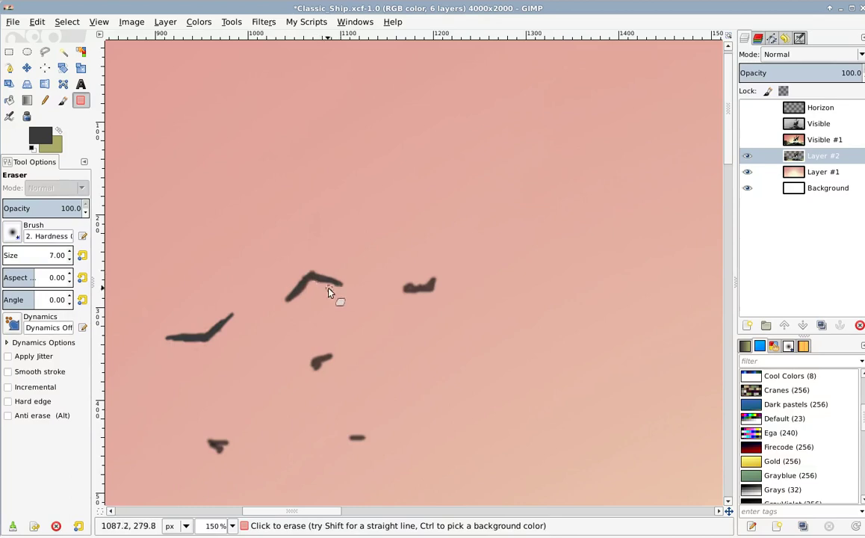
pyautogui.press('p')
pyautogui.moveTo(309, 278); pyautogui.dragTo(307, 284)
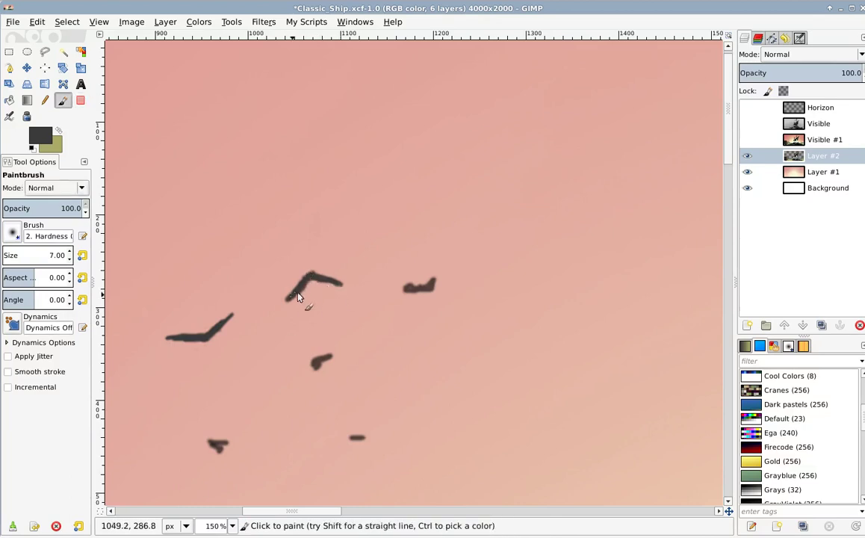
pyautogui.hotkey('shift', 'e')
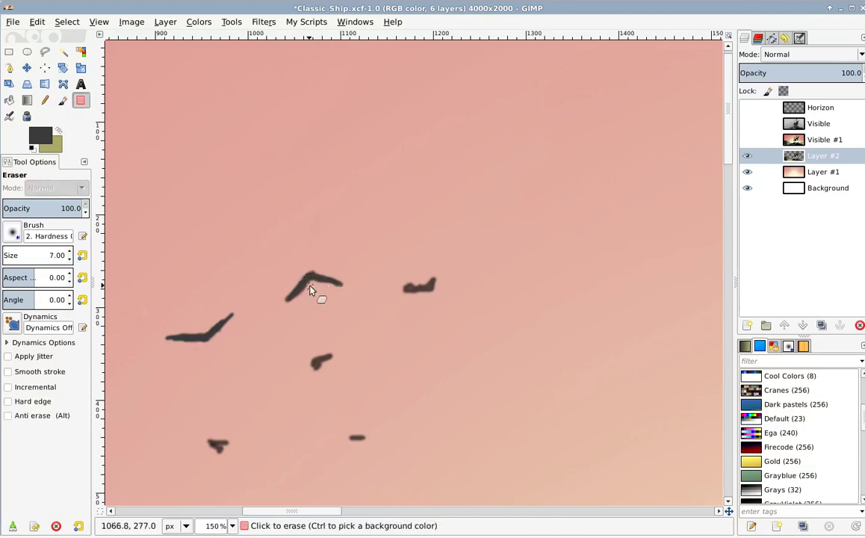
# Touch up the raised wing of the largest bird in the left flock with dark grey.
pyautogui.moveTo(177, 334); pyautogui.dragTo(270, 273)
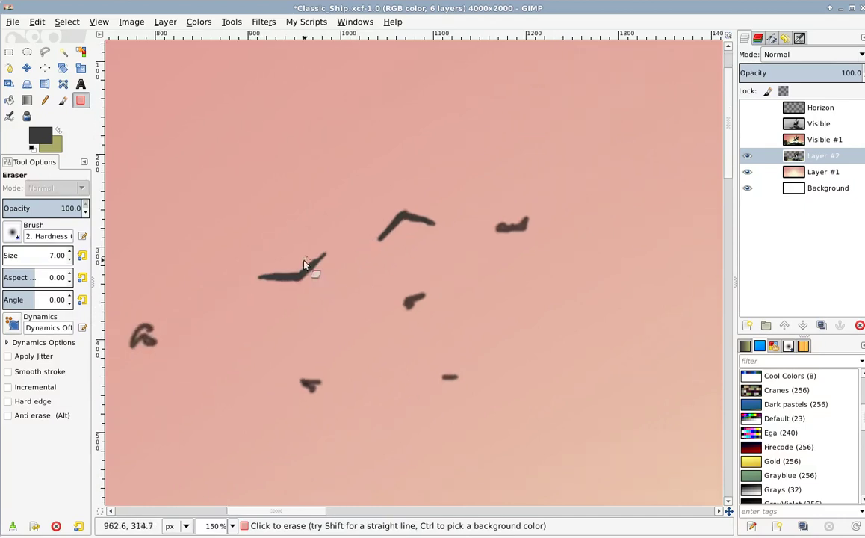
pyautogui.press('p')
pyautogui.click(319, 259)
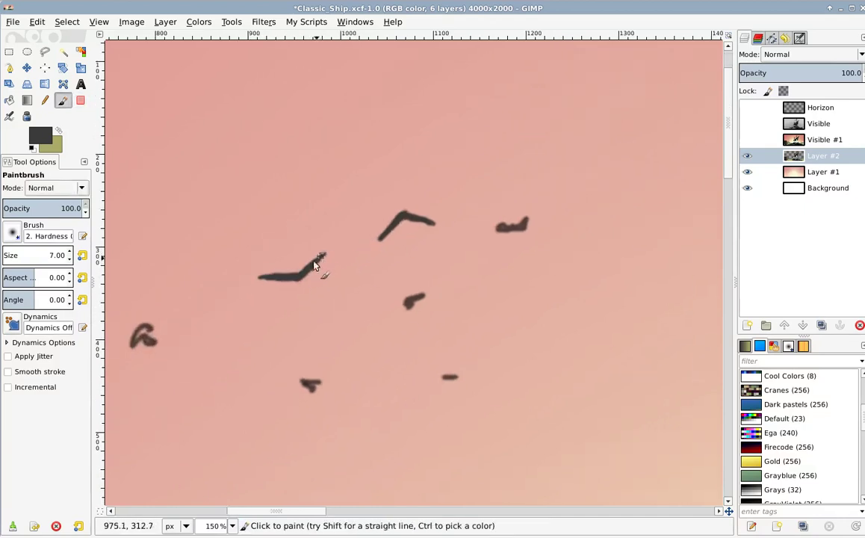
# Repaint the leftmost bird of the left flock as an arched pair of wings and erase its edges into tapered tips.
pyautogui.moveTo(202, 327); pyautogui.dragTo(333, 249)
pyautogui.moveTo(274, 261)
pyautogui.mouseDown()
pyautogui.moveTo(254, 281)
pyautogui.moveTo(301, 271)
pyautogui.moveTo(254, 279)
pyautogui.moveTo(274, 247)
pyautogui.moveTo(284, 253)
pyautogui.mouseUp()
pyautogui.hotkey('shift', 'e')
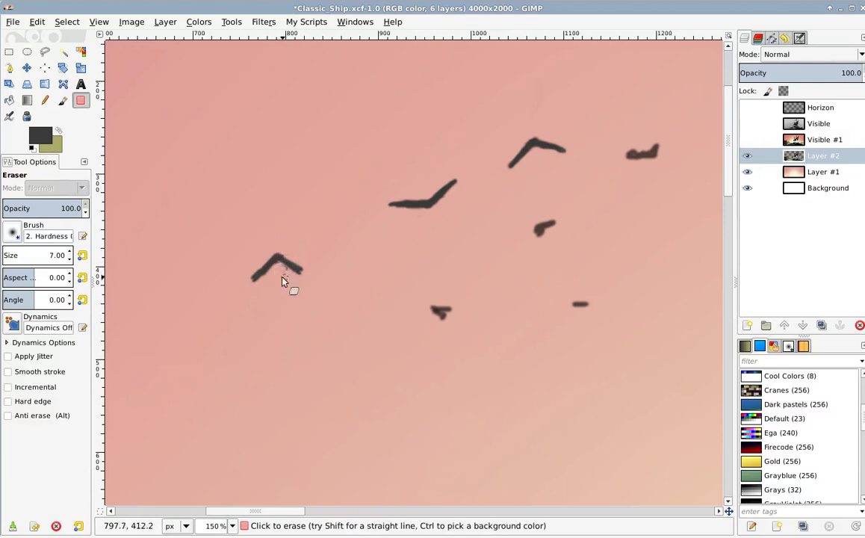
pyautogui.moveTo(283, 274); pyautogui.dragTo(283, 256)
pyautogui.moveTo(265, 263); pyautogui.dragTo(249, 280)
pyautogui.hscroll(3, 379, 236)
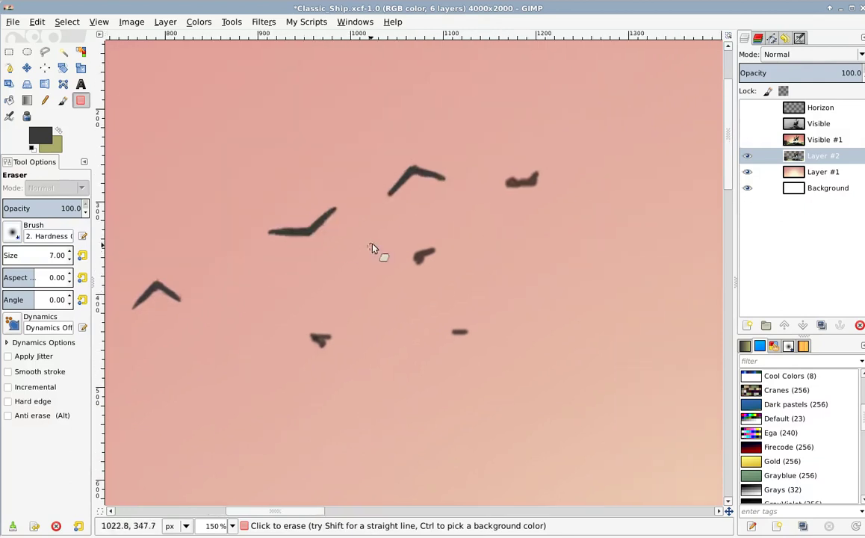
# Reshape the small bird below the largest one into a thin V with an upturned wing, trimming it with the Eraser.
pyautogui.keyDown('ctrl'); pyautogui.scroll(-2, 379, 236); pyautogui.keyUp('ctrl')
pyautogui.keyDown('ctrl'); pyautogui.scroll(2, 320, 284); pyautogui.keyUp('ctrl')
pyautogui.press('p')
pyautogui.moveTo(288, 311)
pyautogui.mouseDown()
pyautogui.moveTo(320, 300)
pyautogui.moveTo(303, 314)
pyautogui.moveTo(312, 304)
pyautogui.moveTo(306, 324)
pyautogui.moveTo(293, 310)
pyautogui.moveTo(305, 311)
pyautogui.mouseUp()
pyautogui.hotkey('ctrl', 'z')
pyautogui.hotkey('shift', 'e')
pyautogui.press('p')
pyautogui.hscroll(2, 357, 287)
pyautogui.scroll(2, 353, 293)
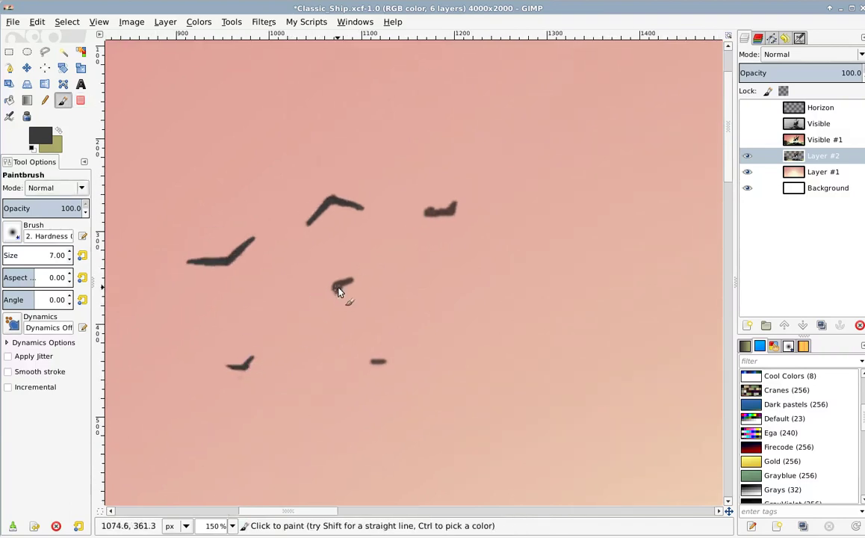
# Darken the small bird in the middle of the left flock and reshape the rightmost bird with a thin upswept wing.
pyautogui.moveTo(338, 286); pyautogui.dragTo(355, 281)
pyautogui.hscroll(3, 366, 286)
pyautogui.scroll(2, 366, 286)
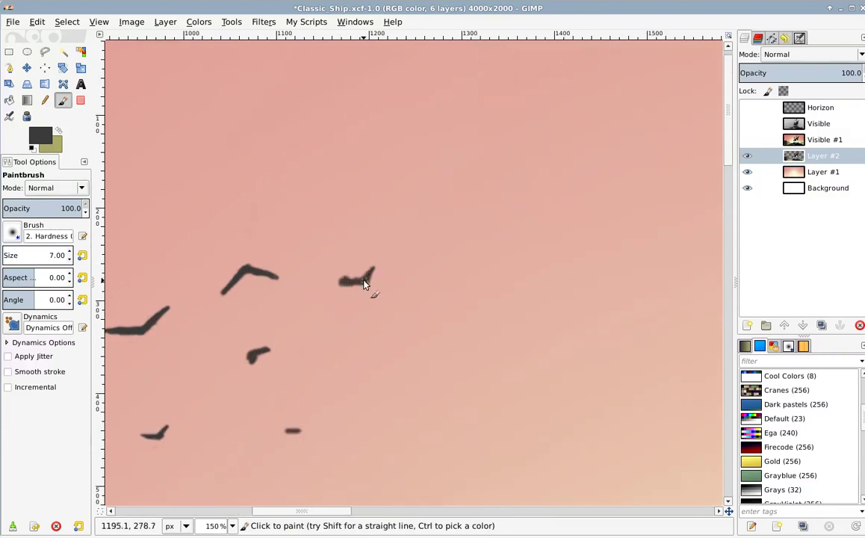
pyautogui.hotkey('shift', 'e')
pyautogui.moveTo(346, 281); pyautogui.dragTo(345, 282)
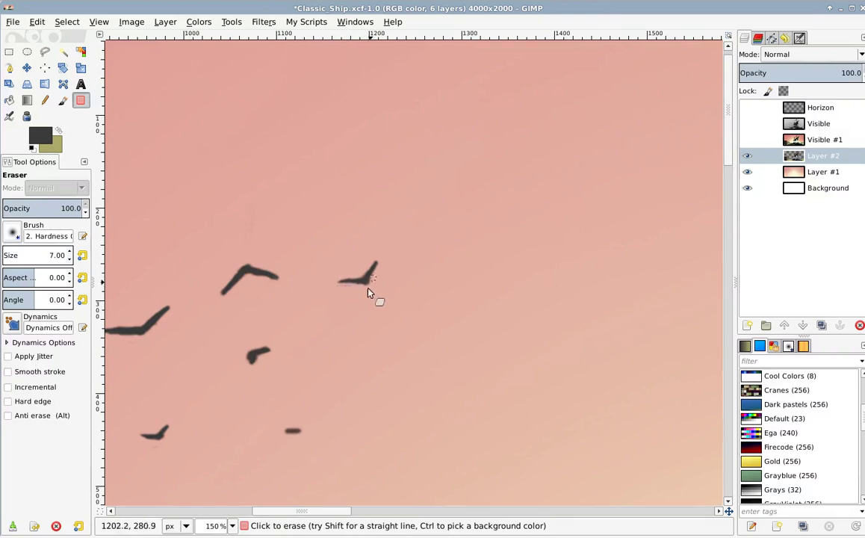
pyautogui.press('p')
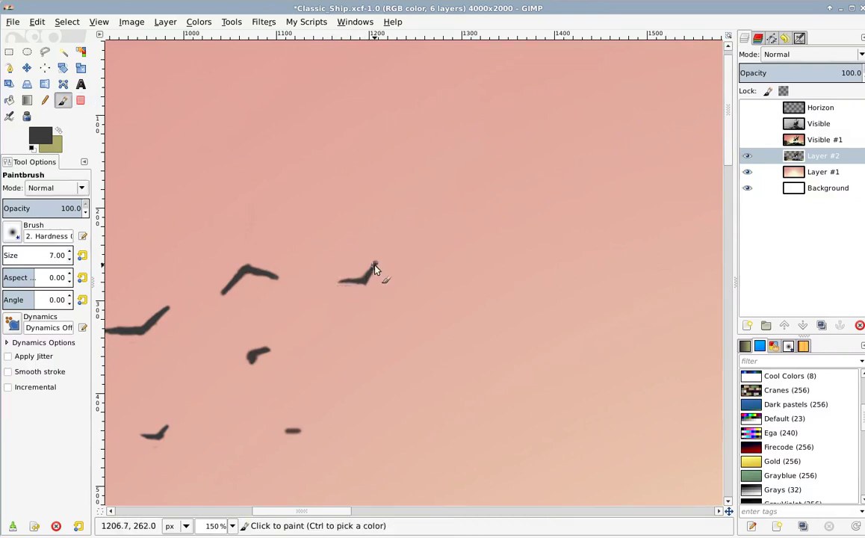
# Turn the short dash at the lower right of the left flock into a small bird with a bent wing.
pyautogui.scroll(-5, 338, 324)
pyautogui.hscroll(-2, 338, 324)
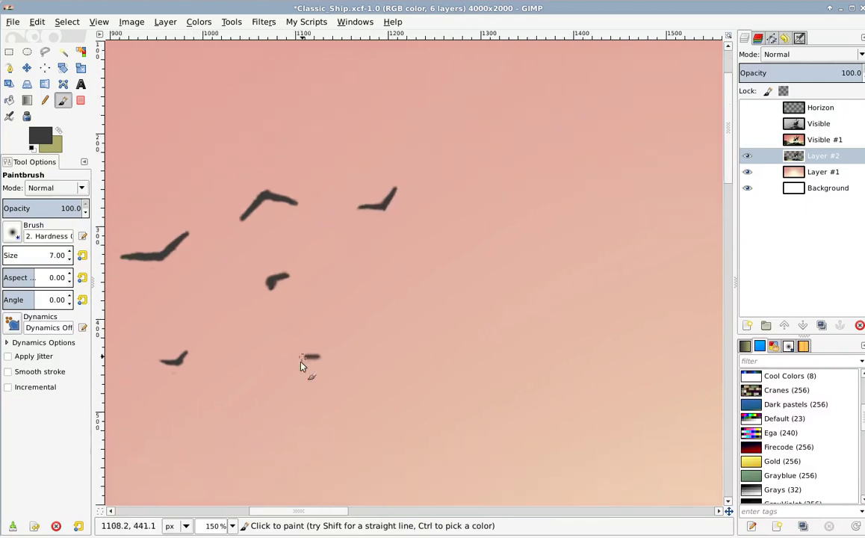
pyautogui.moveTo(316, 314)
pyautogui.mouseDown()
pyautogui.moveTo(342, 305)
pyautogui.moveTo(319, 313)
pyautogui.mouseUp()
pyautogui.hotkey('ctrl', 'z')
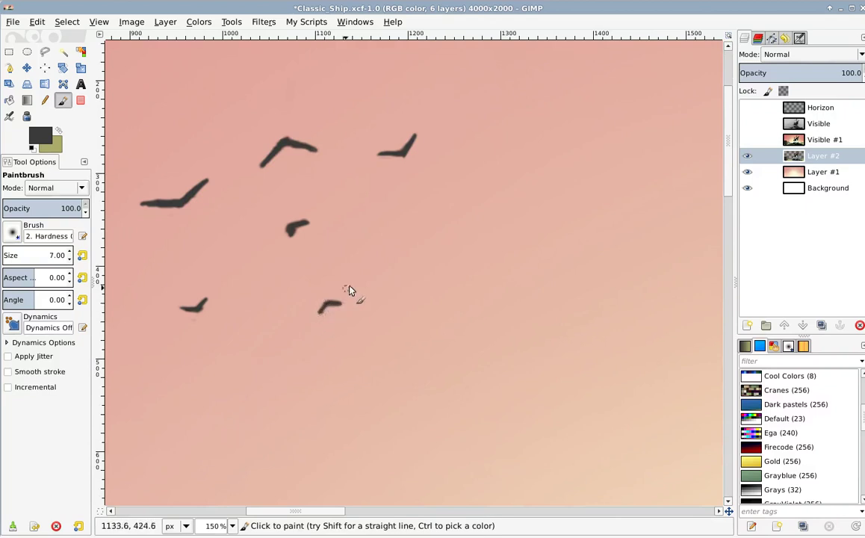
# Redraw the largest bird of the flock right of the ship with slim spread wings, erasing the excess along its edges.
pyautogui.scroll(-3, 361, 284)
pyautogui.scroll(-1, 351, 309)
pyautogui.moveTo(384, 233); pyautogui.dragTo(259, 302)
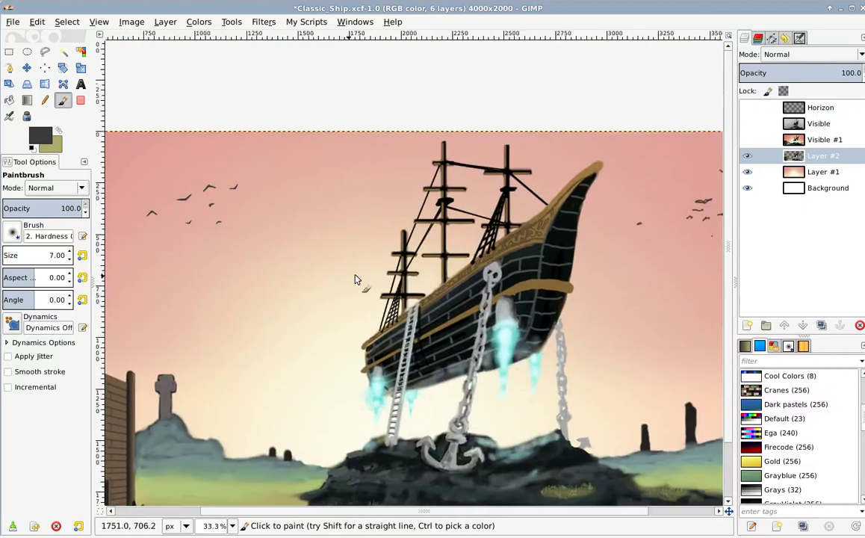
pyautogui.hscroll(5, 448, 299)
pyautogui.scroll(3, 396, 267)
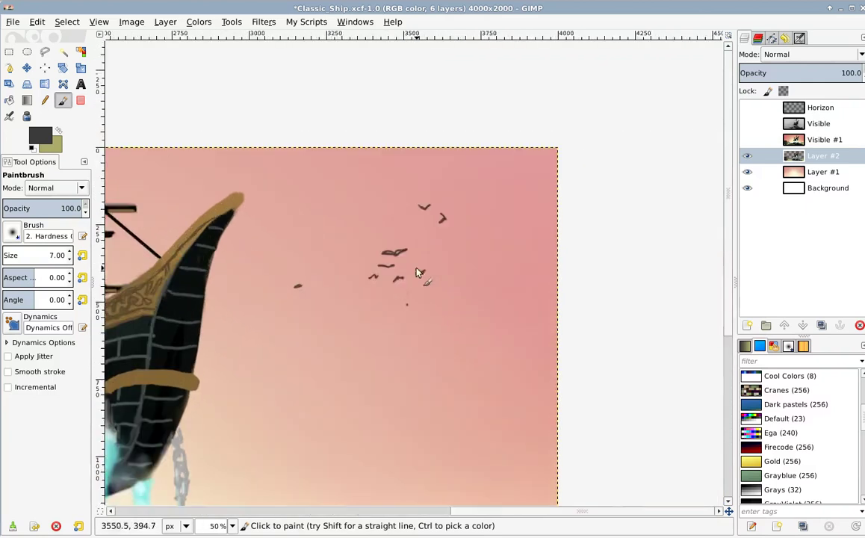
pyautogui.hscroll(-1, 387, 261)
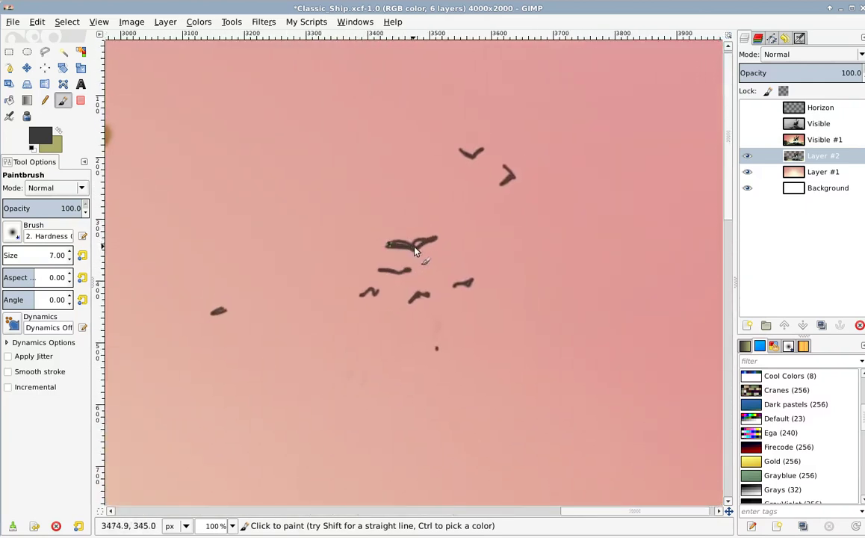
pyautogui.scroll(1, 412, 249)
pyautogui.hotkey('shift', 'e')
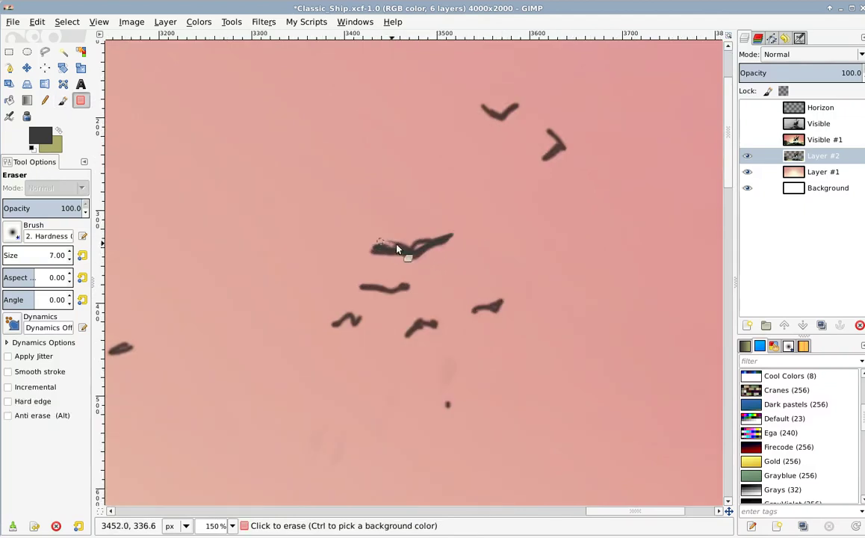
pyautogui.moveTo(404, 246)
pyautogui.mouseDown()
pyautogui.moveTo(385, 241)
pyautogui.moveTo(429, 236)
pyautogui.mouseUp()
pyautogui.moveTo(371, 250)
pyautogui.mouseDown()
pyautogui.moveTo(380, 255)
pyautogui.moveTo(365, 250)
pyautogui.mouseUp()
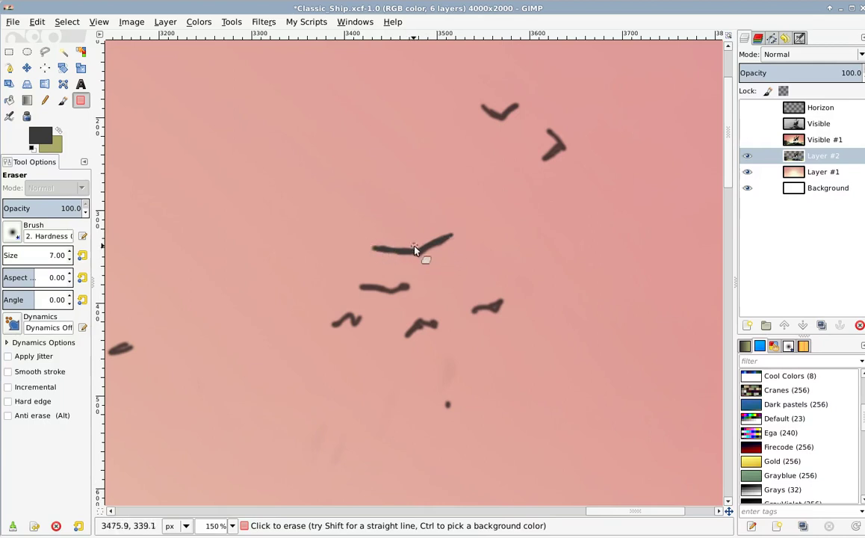
# Give the bird below the largest one a slim upturned wing and reshape the squiggle under it into an inverted V.
pyautogui.press('p')
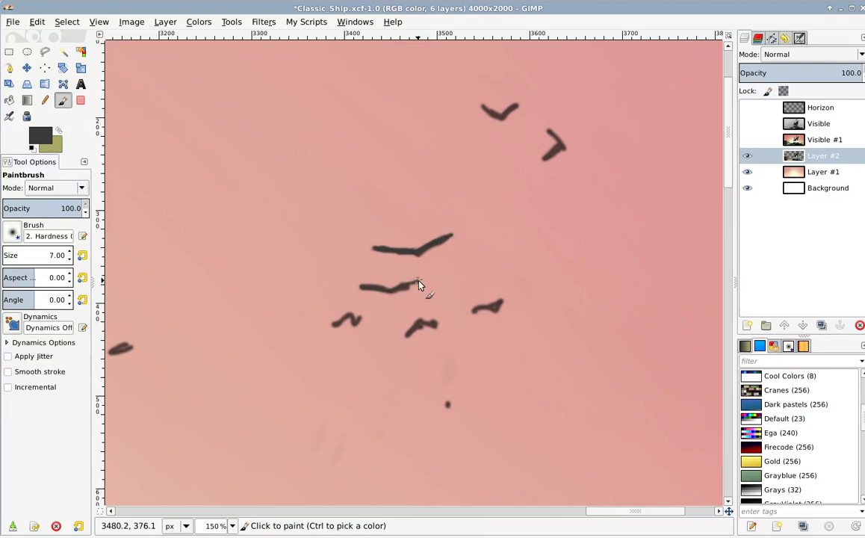
pyautogui.hotkey('shift', 'e')
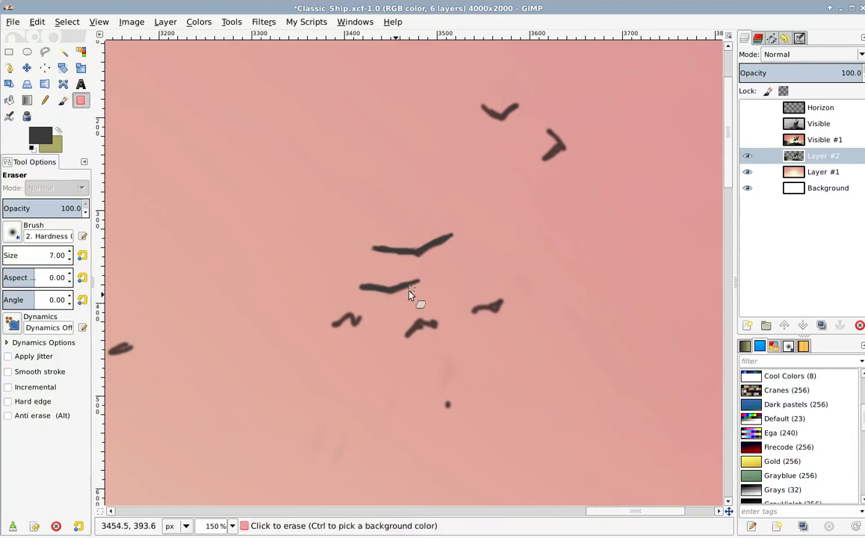
pyautogui.scroll(-1, 388, 302)
pyautogui.hscroll(-1, 390, 297)
pyautogui.press('p')
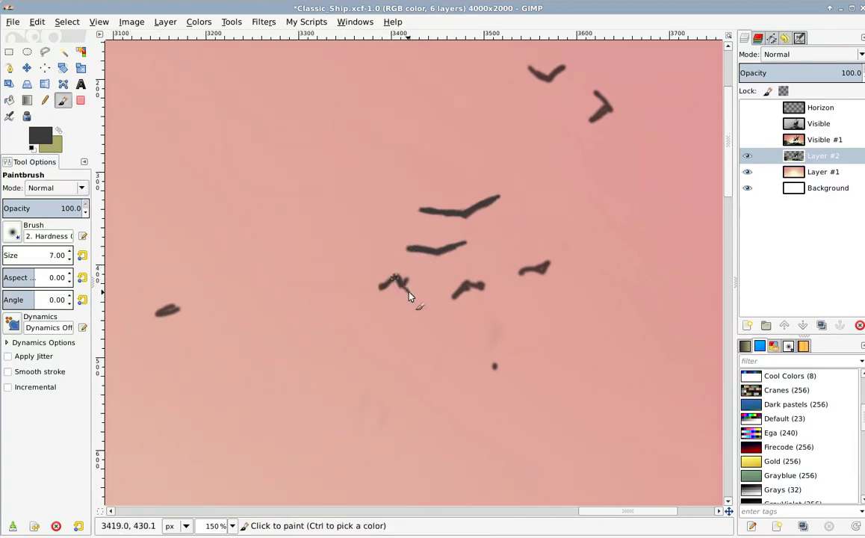
pyautogui.hotkey('shift', 'e')
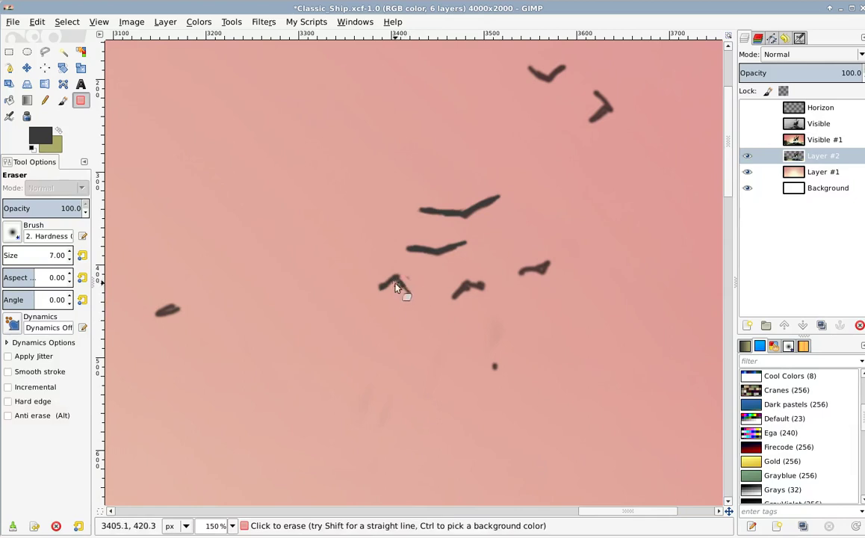
pyautogui.press('p')
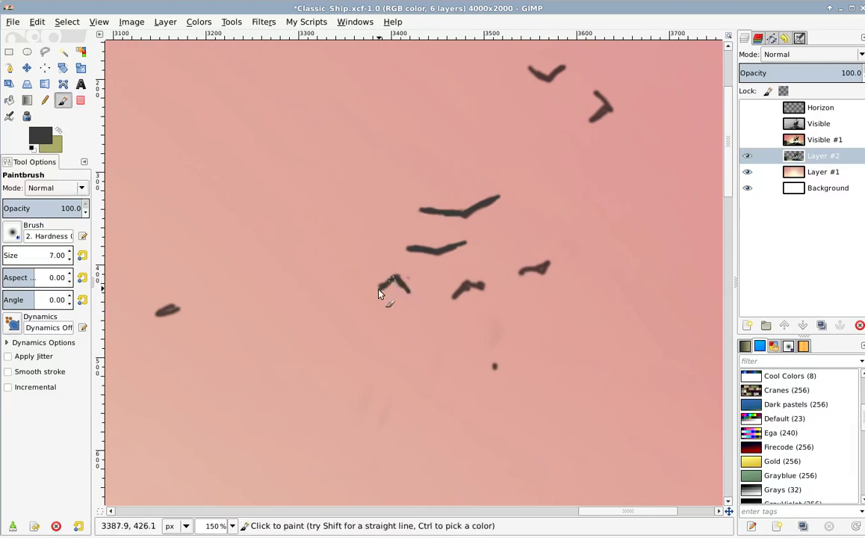
pyautogui.moveTo(377, 293); pyautogui.dragTo(395, 280)
pyautogui.hotkey('shift', 'e')
# Reshape the neighbouring small bird to the right of the inverted V into a matching one, trimming it with the Eraser.
pyautogui.press('p')
pyautogui.moveTo(472, 285); pyautogui.dragTo(486, 290)
pyautogui.hotkey('shift', 'e')
pyautogui.press('p')
pyautogui.hotkey('shift', 'e')
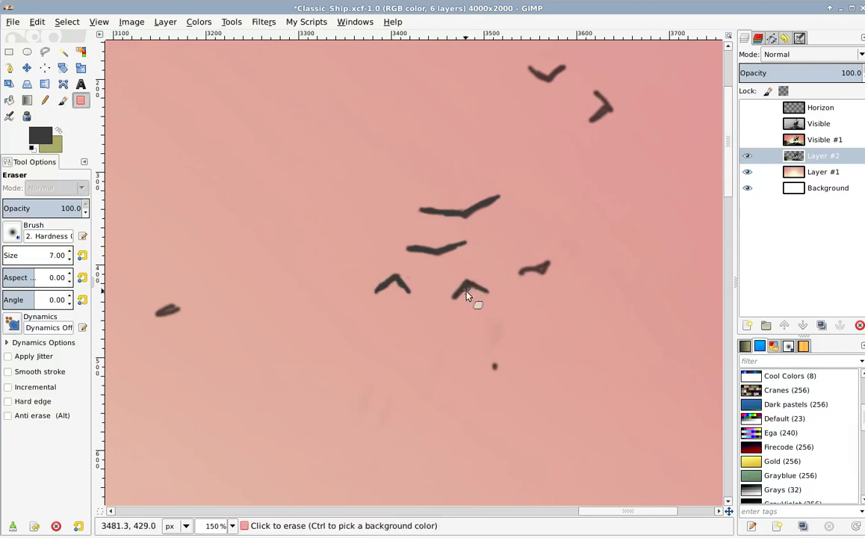
# Turn the lone dot beneath the right flock into a small bird with a flat left wing and an upturned right wing.
pyautogui.keyDown('ctrl'); pyautogui.scroll(-3, 445, 297); pyautogui.keyUp('ctrl')
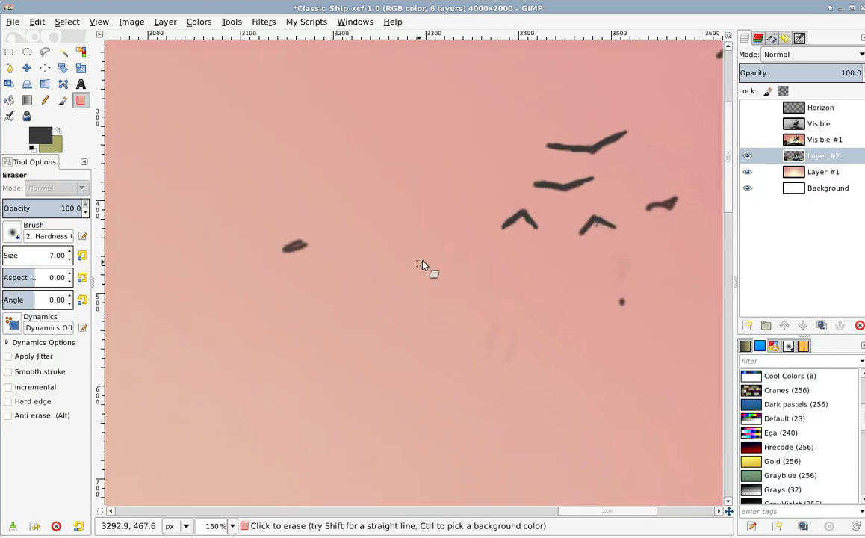
pyautogui.keyDown('ctrl'); pyautogui.scroll(3, 433, 295); pyautogui.keyUp('ctrl')
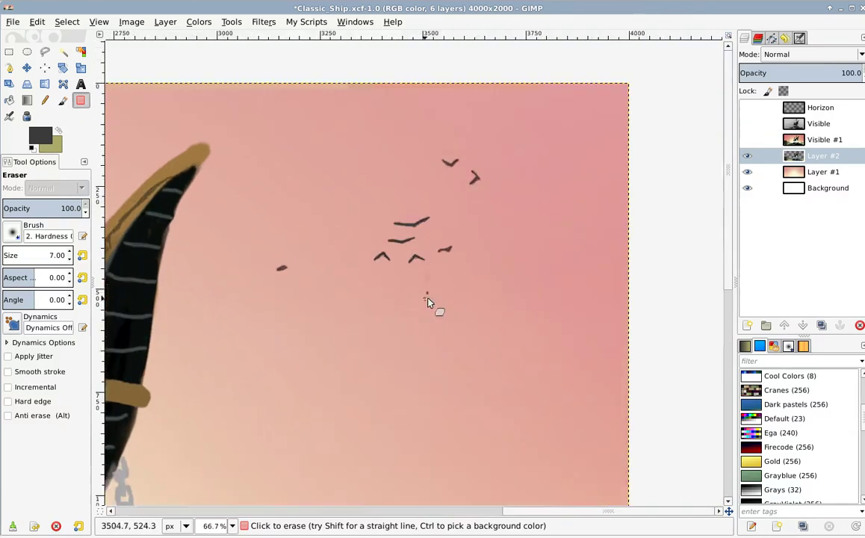
pyautogui.press('p')
pyautogui.moveTo(404, 290); pyautogui.dragTo(438, 282)
# Repaint the rightmost bird beside the inverted-V pair with a sharp upswept wing, erasing the excess around its edges.
pyautogui.moveTo(460, 203)
pyautogui.mouseDown()
pyautogui.moveTo(432, 245)
pyautogui.moveTo(459, 218)
pyautogui.moveTo(447, 233)
pyautogui.mouseUp()
pyautogui.hotkey('shift', 'e')
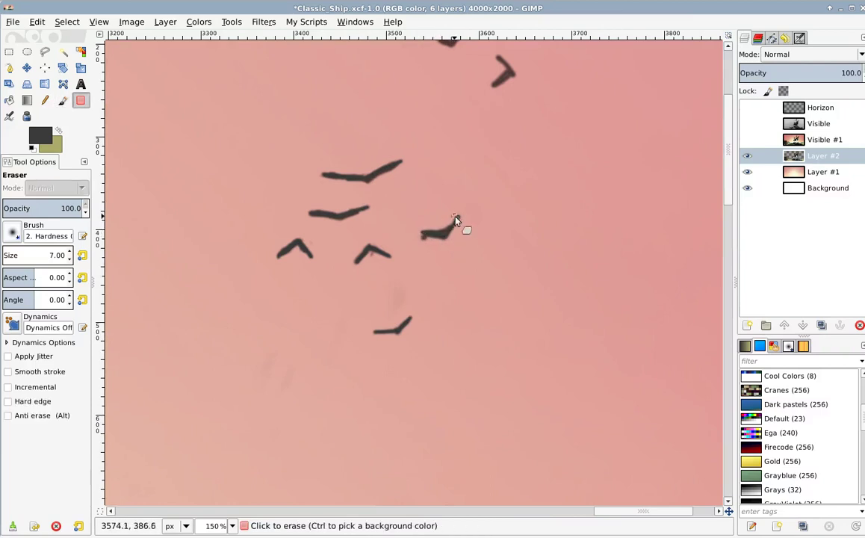
pyautogui.press('p')
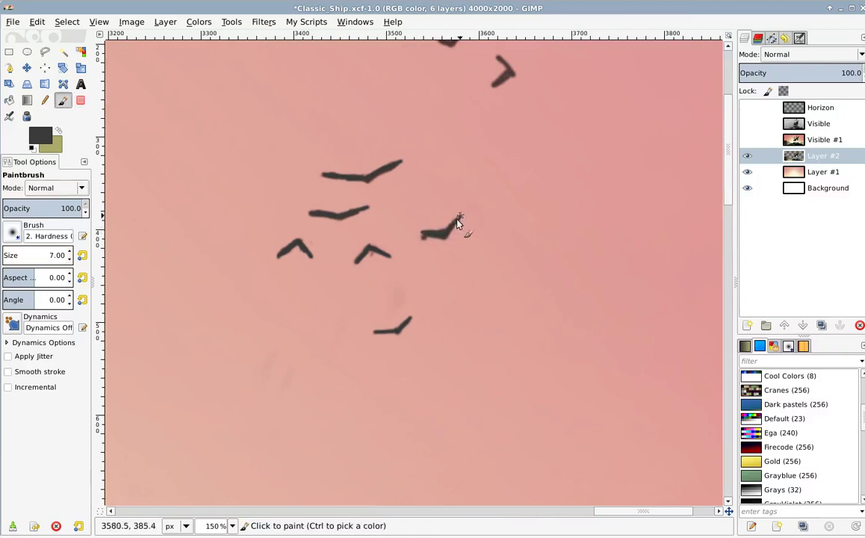
pyautogui.hscroll(-2, 445, 237)
pyautogui.hotkey('shift', 'e')
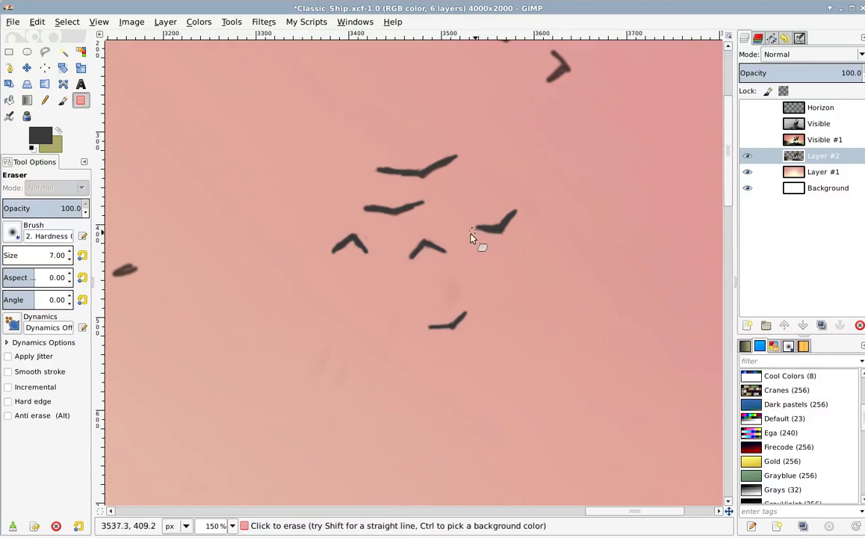
pyautogui.press('p')
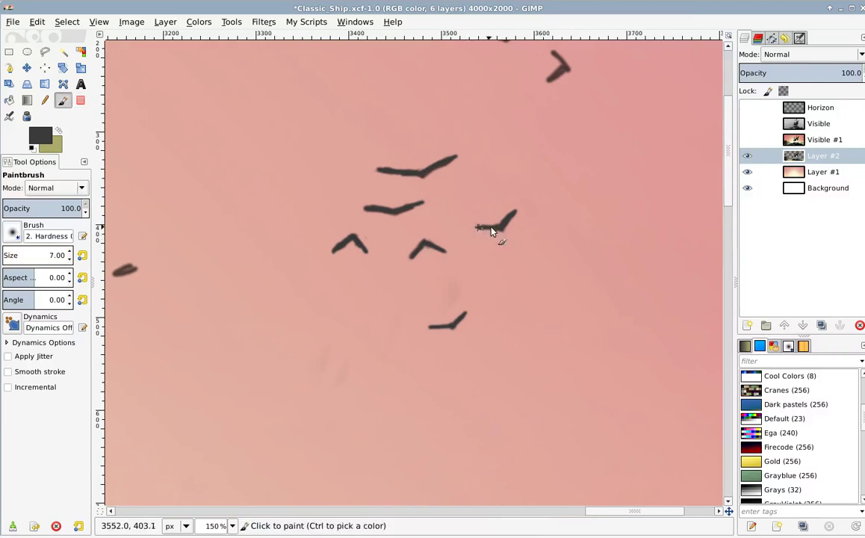
# Darken the two uppermost birds of the right flock and sharpen their V-shaped wings, cleaning the lower one with the Eraser.
pyautogui.scroll(-3, 507, 220)
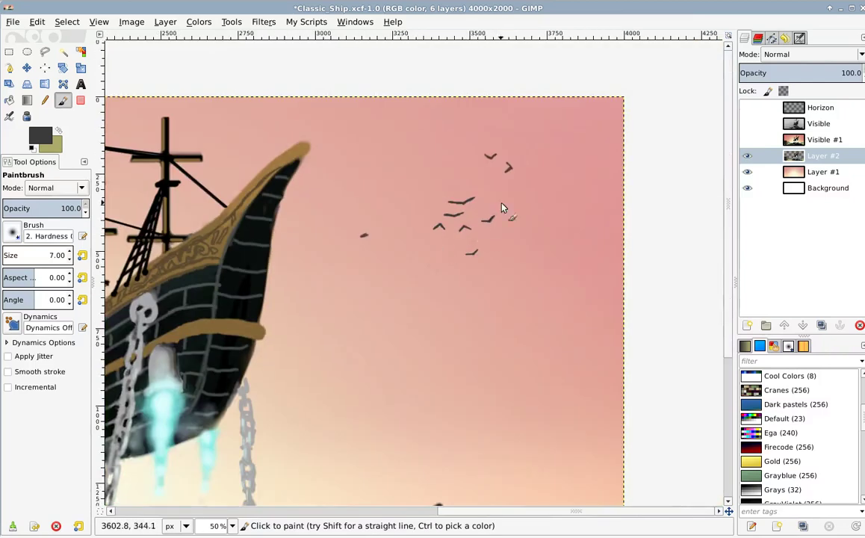
pyautogui.scroll(3, 428, 225)
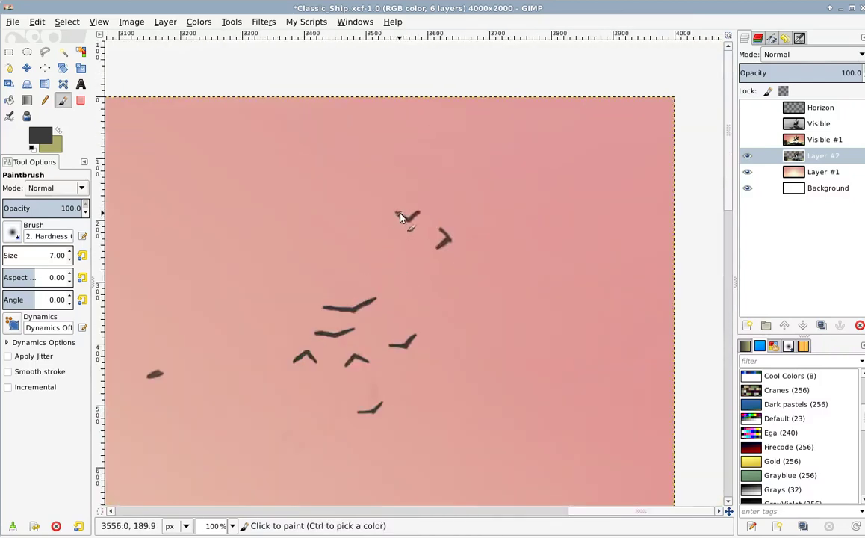
pyautogui.moveTo(416, 230)
pyautogui.mouseDown()
pyautogui.moveTo(426, 209)
pyautogui.moveTo(413, 224)
pyautogui.moveTo(398, 221)
pyautogui.mouseUp()
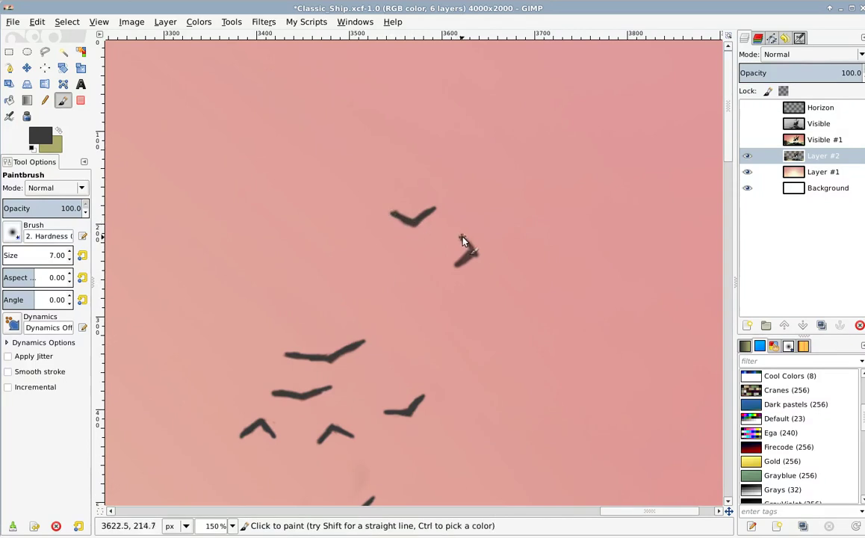
pyautogui.moveTo(463, 244); pyautogui.dragTo(478, 257)
pyautogui.hotkey('shift', 'e')
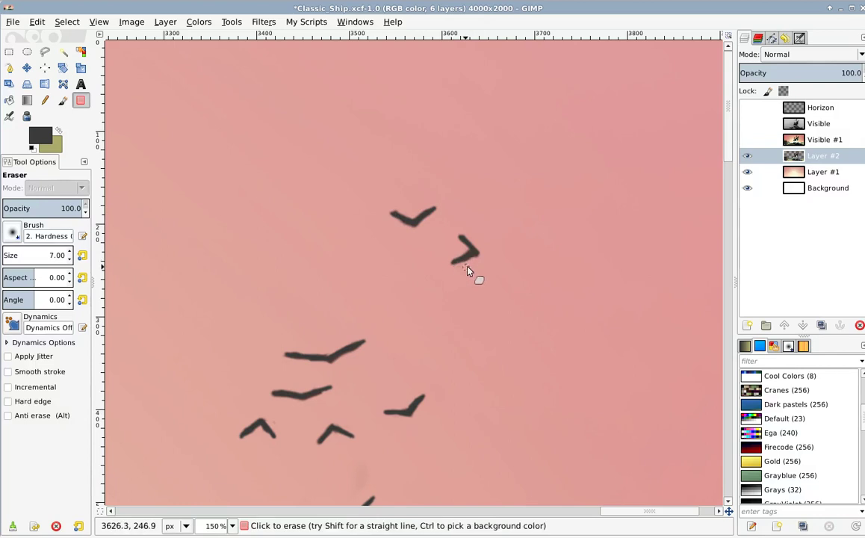
# Turn the short dash between the ship's bow and the right flock into a bird with two downward-arched wings.
pyautogui.press('p')
pyautogui.moveTo(370, 297); pyautogui.dragTo(508, 221)
pyautogui.scroll(-1, 452, 248)
pyautogui.scroll(2, 372, 275)
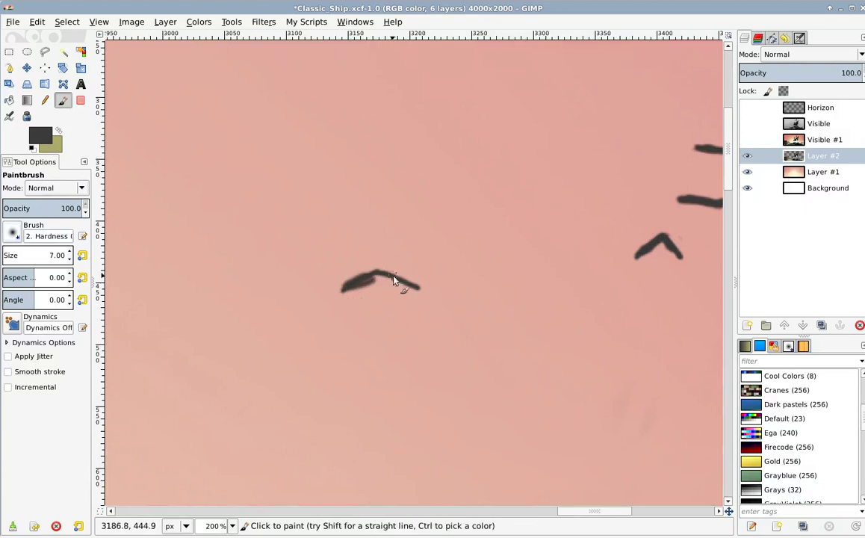
pyautogui.hotkey('shift', 'e')
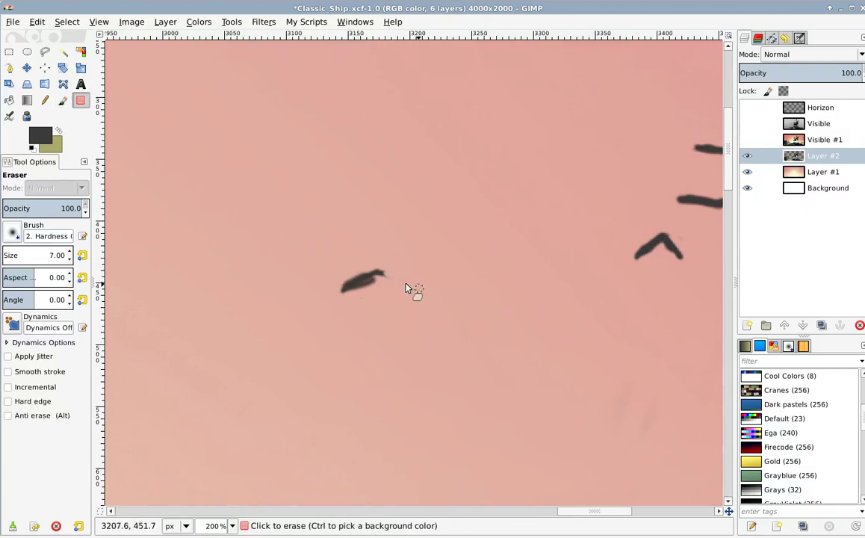
pyautogui.press('p')
pyautogui.moveTo(381, 277); pyautogui.dragTo(412, 291)
pyautogui.hotkey('shift', 'e')
pyautogui.click(359, 279)
pyautogui.press('p')
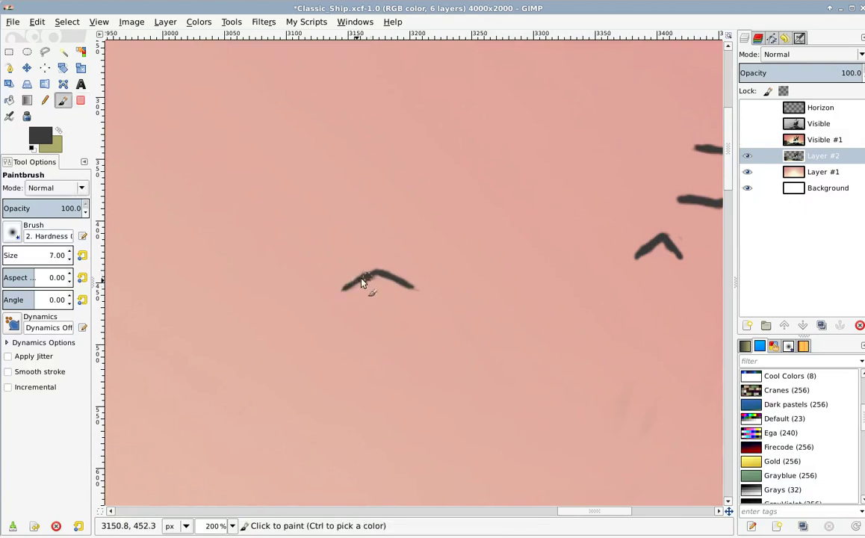
pyautogui.hotkey('shift', 'e')
pyautogui.press('p')
# Slim the bird below the largest one with the Eraser and Paintbrush, tapering both wings to fine points.
pyautogui.scroll(-5, 404, 286)
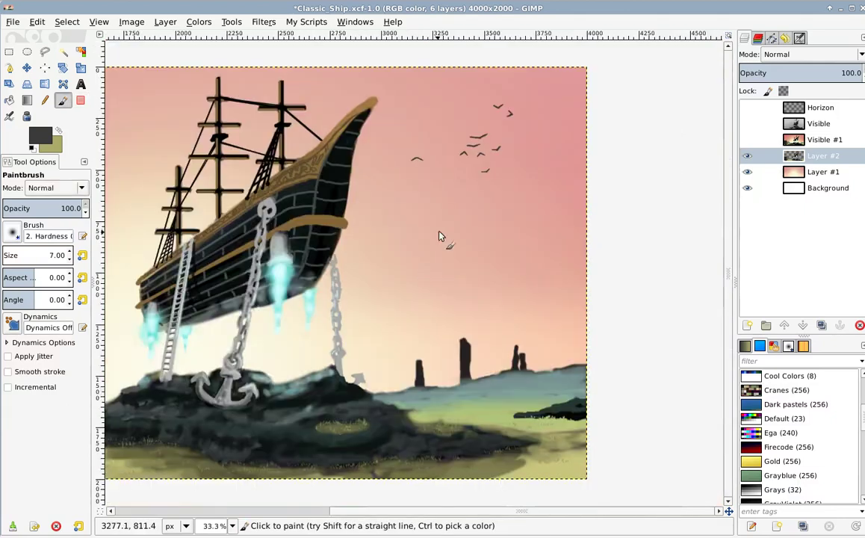
pyautogui.moveTo(380, 233); pyautogui.dragTo(396, 280)
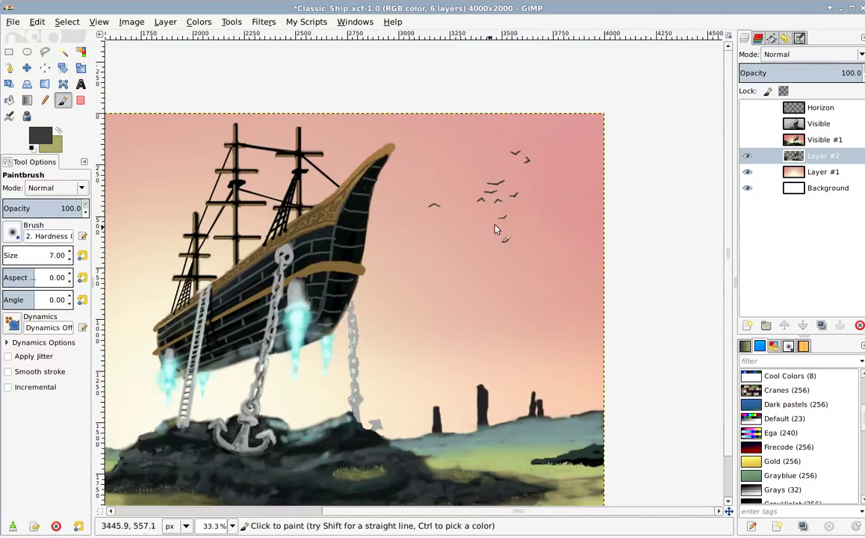
pyautogui.scroll(3, 500, 213)
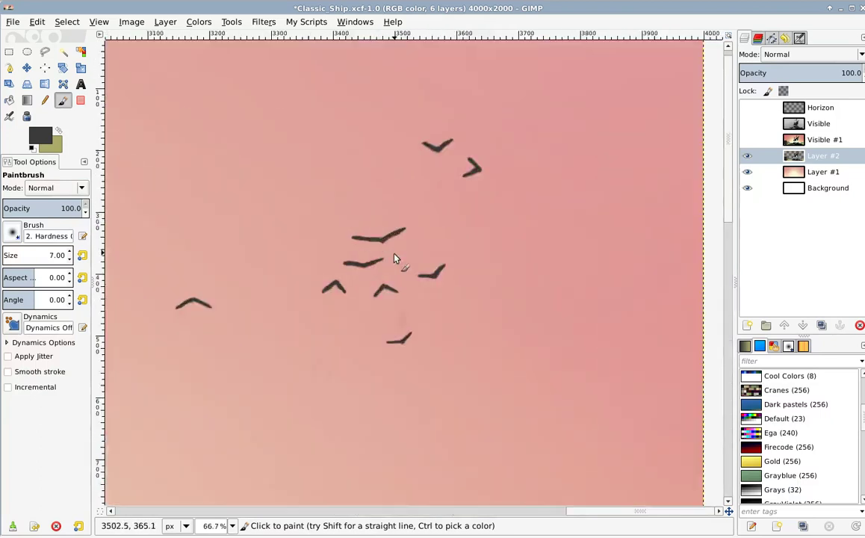
pyautogui.scroll(1, 381, 257)
pyautogui.scroll(1, 400, 261)
pyautogui.hotkey('shift', 'e')
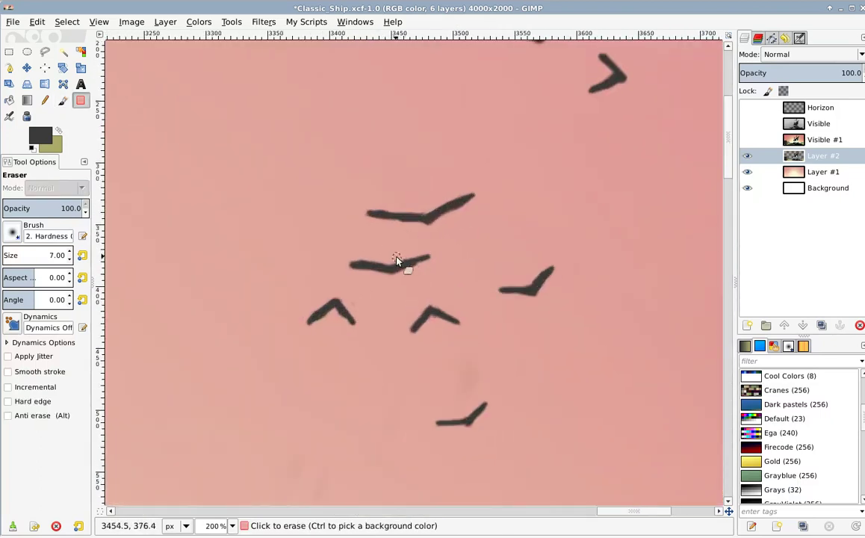
pyautogui.moveTo(429, 258)
pyautogui.mouseDown()
pyautogui.moveTo(343, 264)
pyautogui.moveTo(385, 259)
pyautogui.moveTo(352, 264)
pyautogui.moveTo(356, 258)
pyautogui.moveTo(343, 270)
pyautogui.moveTo(383, 268)
pyautogui.mouseUp()
pyautogui.press('p')
pyautogui.hotkey('shift', 'e')
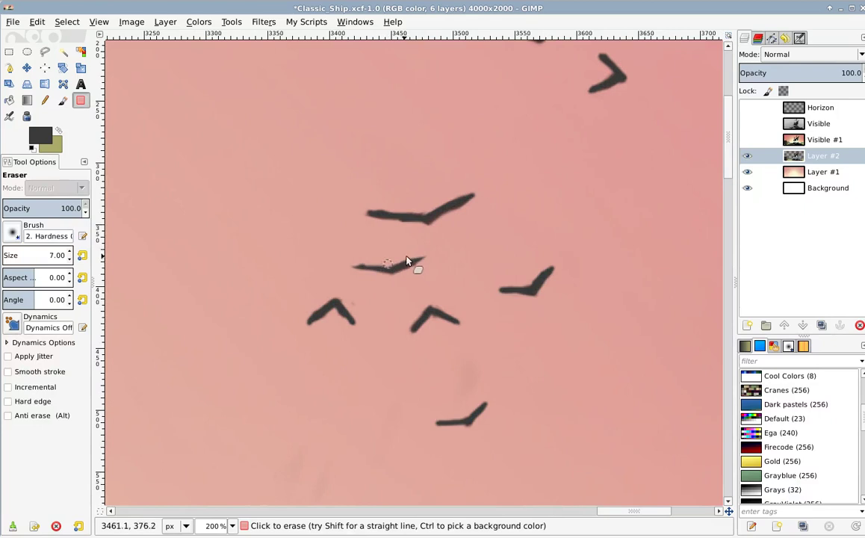
pyautogui.press('p')
pyautogui.moveTo(376, 269); pyautogui.dragTo(432, 270)
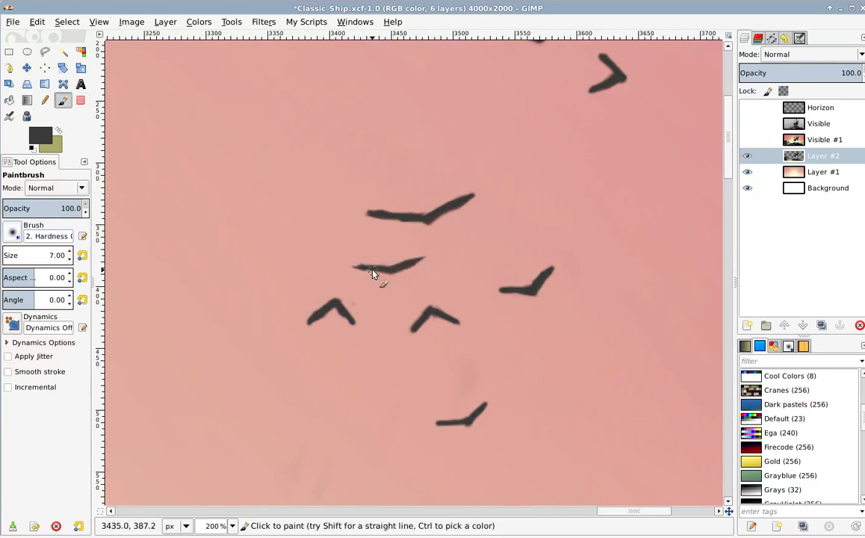
pyautogui.hotkey('shift', 'e')
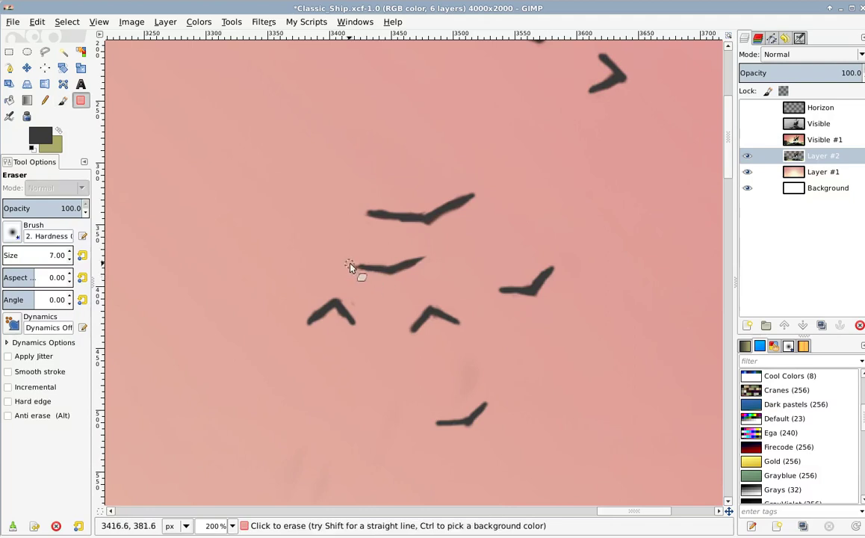
# Examine both bird flocks and the ship against the whole painting, from the full view and close up.
pyautogui.scroll(-4, 471, 209)
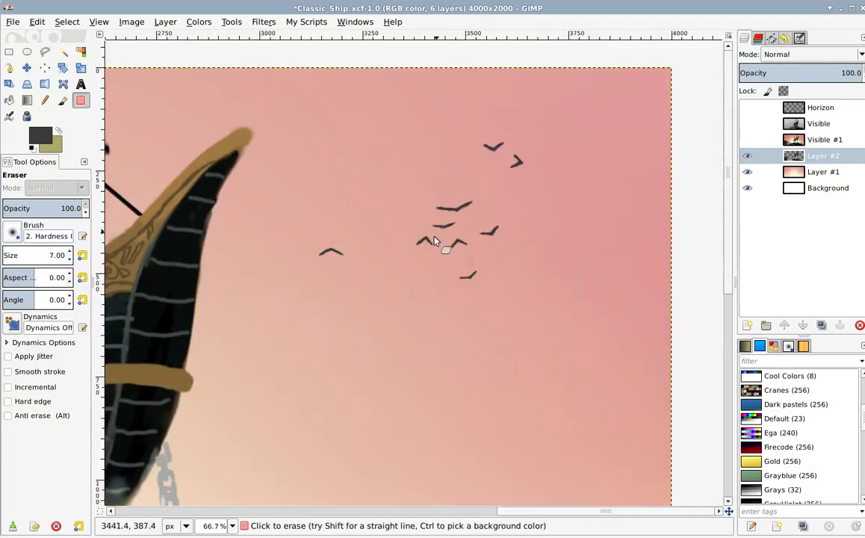
pyautogui.scroll(-2, 415, 255)
pyautogui.moveTo(361, 286)
pyautogui.mouseDown()
pyautogui.moveTo(368, 280)
pyautogui.moveTo(388, 298)
pyautogui.mouseUp()
pyautogui.moveTo(329, 333); pyautogui.dragTo(469, 287)
pyautogui.hscroll(4, 441, 245)
pyautogui.scroll(1, 441, 245)
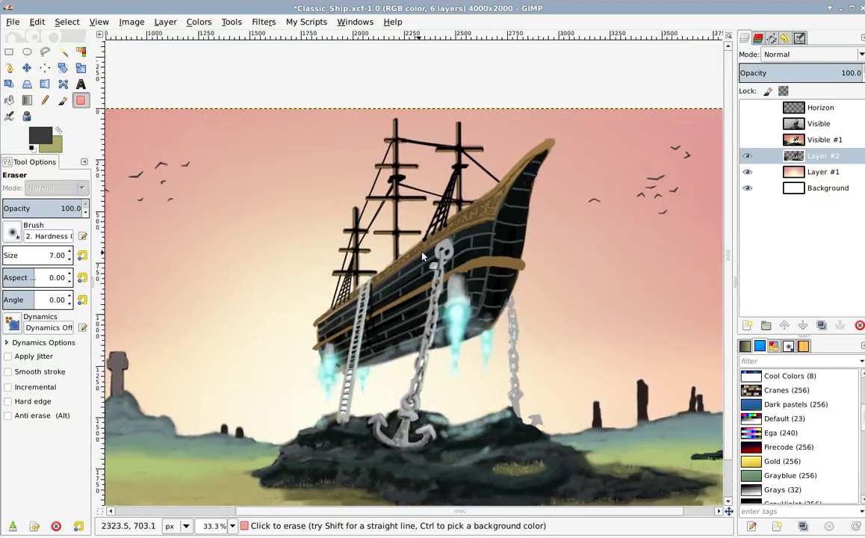
pyautogui.moveTo(493, 244); pyautogui.dragTo(400, 274)
pyautogui.scroll(-1, 404, 275)
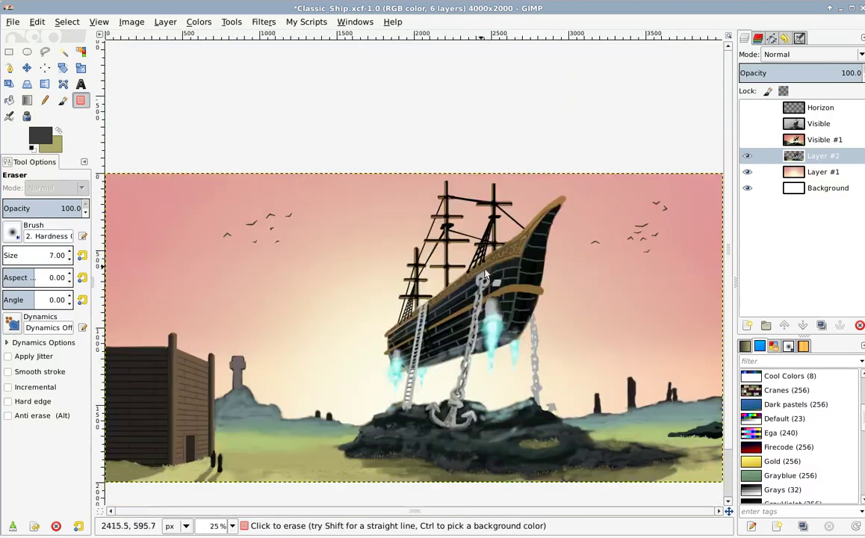
pyautogui.moveTo(489, 291); pyautogui.dragTo(429, 263)
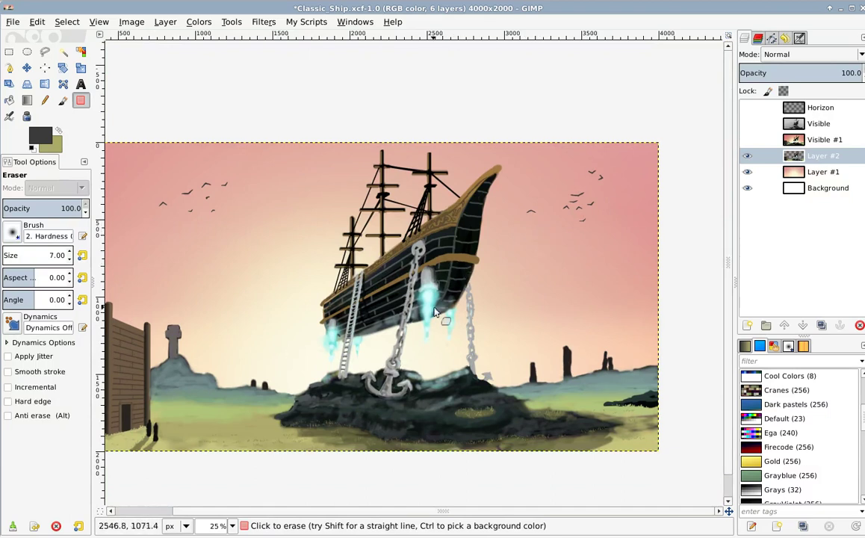
pyautogui.scroll(-1, 407, 299)
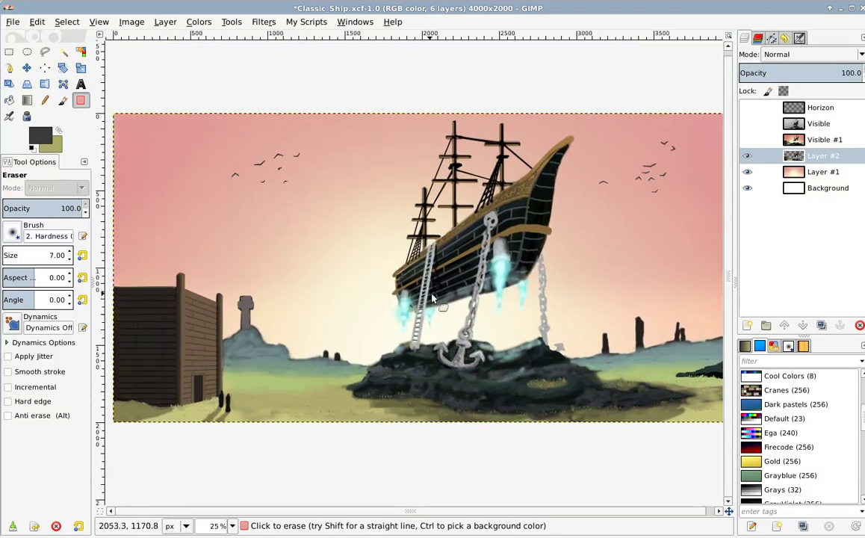
pyautogui.keyDown('ctrl'); pyautogui.scroll(-1, 409, 304); pyautogui.keyUp('ctrl')
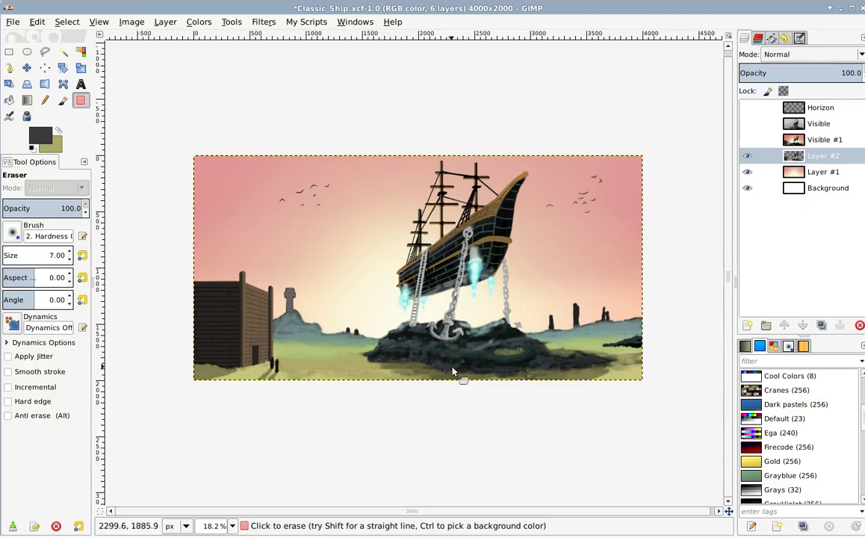
pyautogui.press('+')
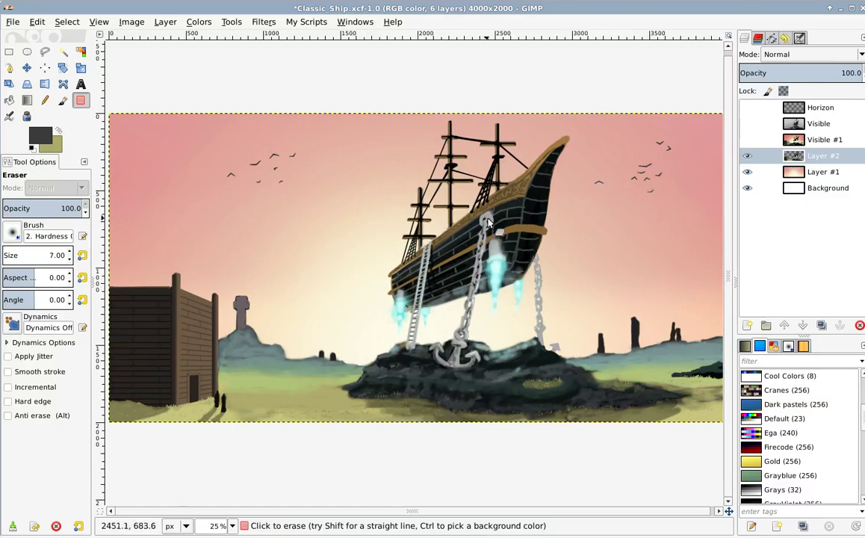
pyautogui.press('+')
pyautogui.press('+')
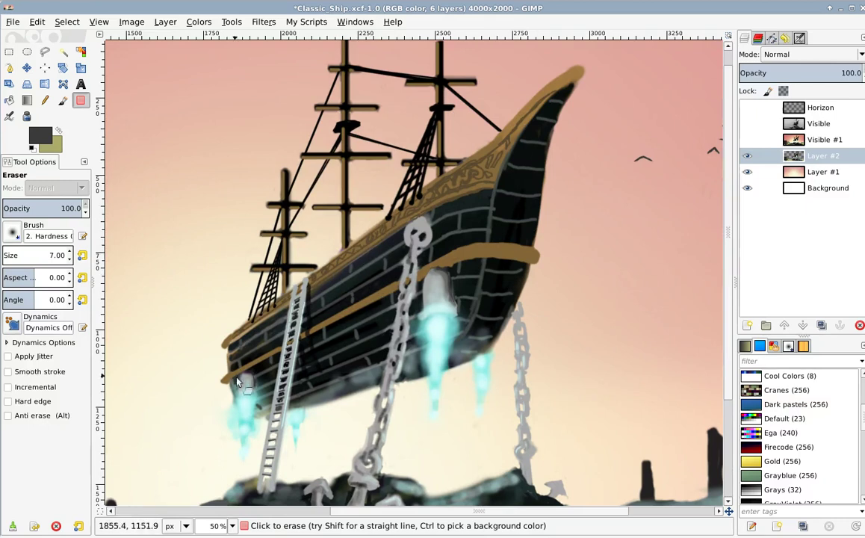
pyautogui.hscroll(-3, 388, 286)
pyautogui.scroll(-3, 388, 286)
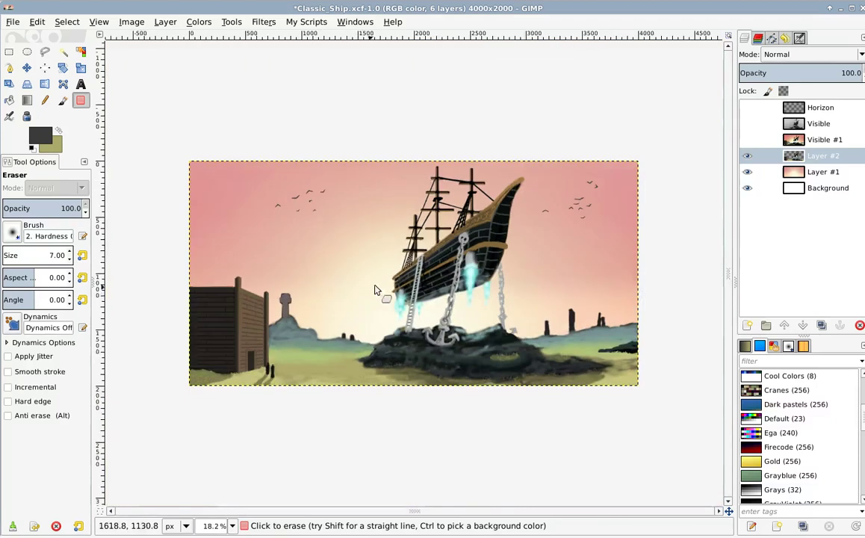
# Examine the ship's hull, rigging and surroundings up close and against the whole painting.
pyautogui.scroll(2, 447, 265)
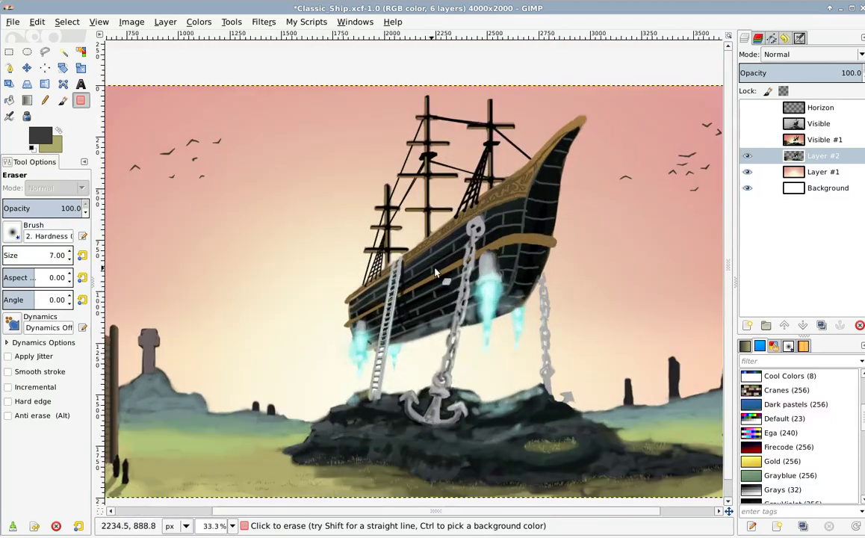
pyautogui.moveTo(419, 273); pyautogui.dragTo(412, 273)
pyautogui.scroll(-1, 412, 274)
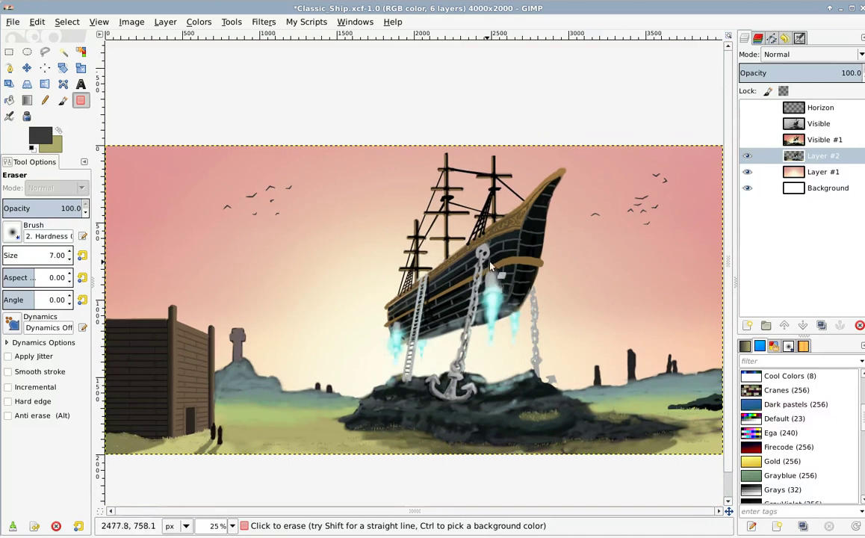
pyautogui.scroll(3, 403, 265)
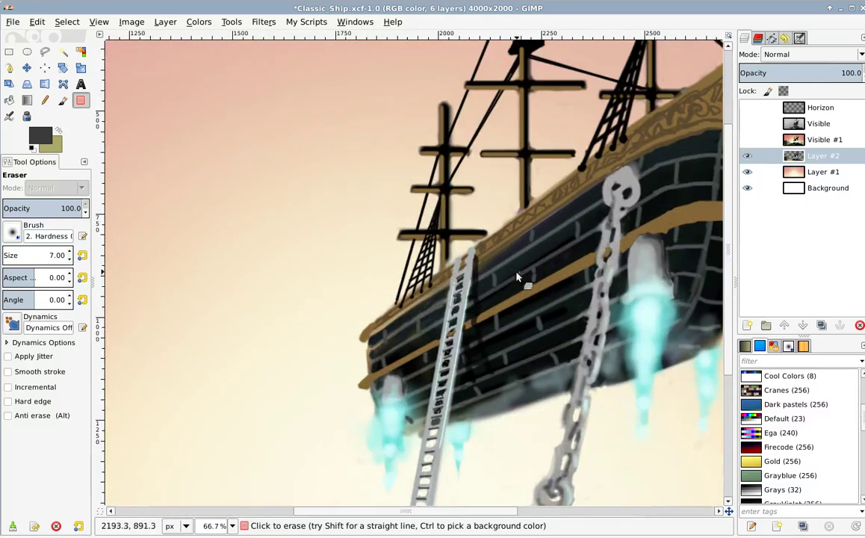
pyautogui.scroll(-2, 393, 299)
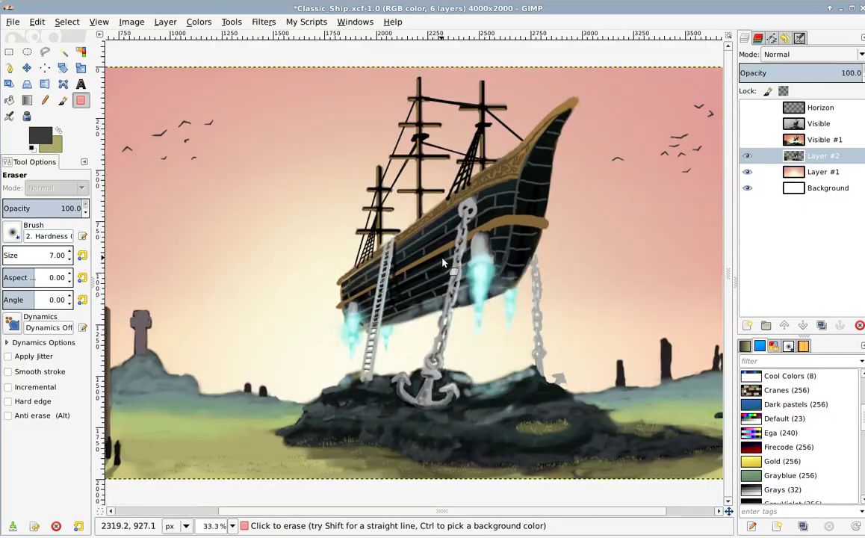
pyautogui.scroll(-1, 366, 249)
pyautogui.moveTo(462, 235); pyautogui.dragTo(375, 266)
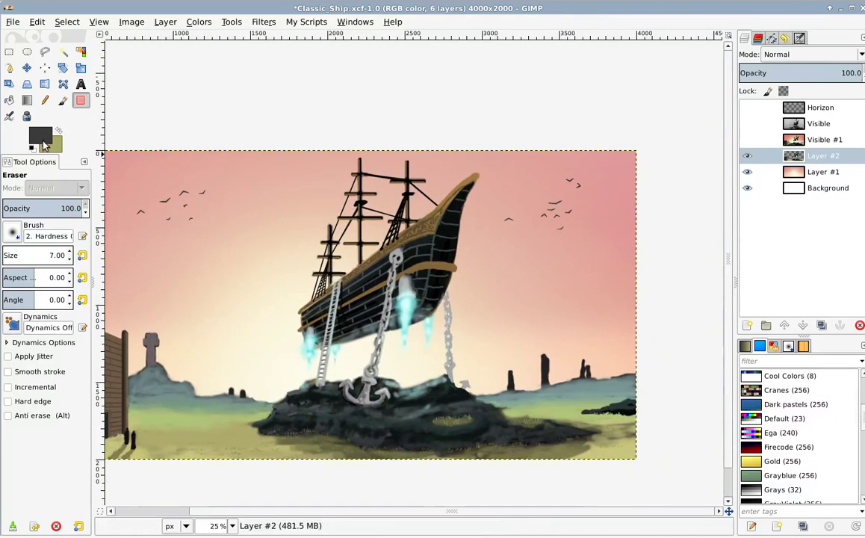
# Set the foreground colour to white (ffffff) and the Paintbrush to 41.9 opacity and size 27.
pyautogui.click(39, 133)
pyautogui.moveTo(41, 126); pyautogui.dragTo(125, 140)
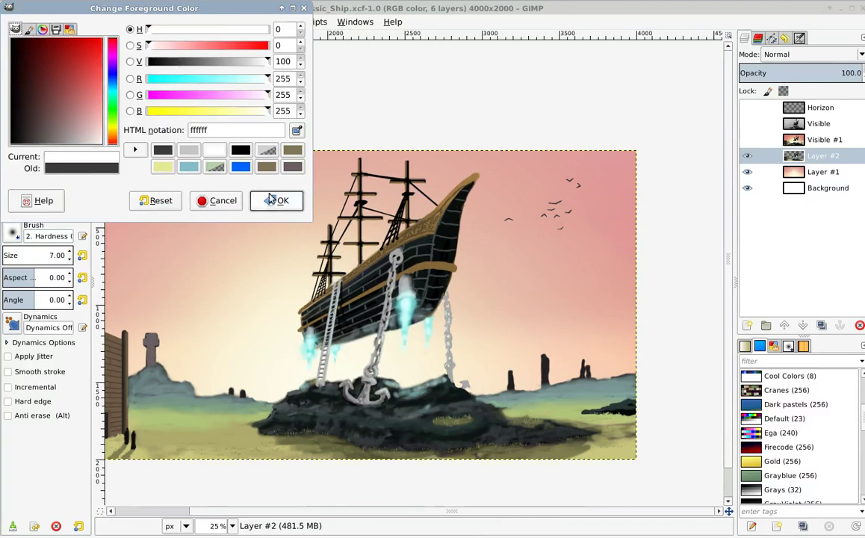
pyautogui.click(275, 200)
pyautogui.scroll(2, 226, 246)
pyautogui.moveTo(227, 273); pyautogui.dragTo(273, 213)
pyautogui.press('p')
pyautogui.click(36, 207)
pyautogui.moveTo(219, 220); pyautogui.dragTo(188, 236)
pyautogui.hotkey('shift', ']')
pyautogui.hotkey('shift', ']')
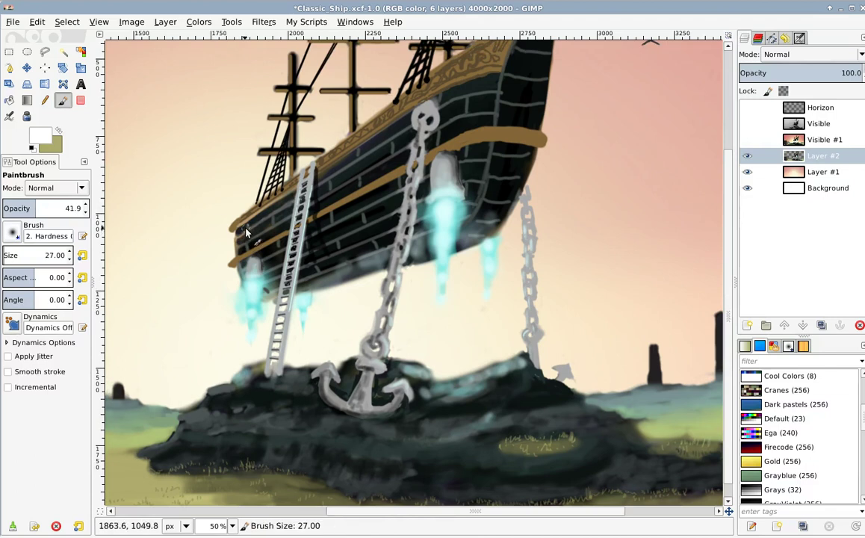
# Try white highlights along the ship's stern edge and on the ends of its brown beams.
pyautogui.scroll(3, 236, 234)
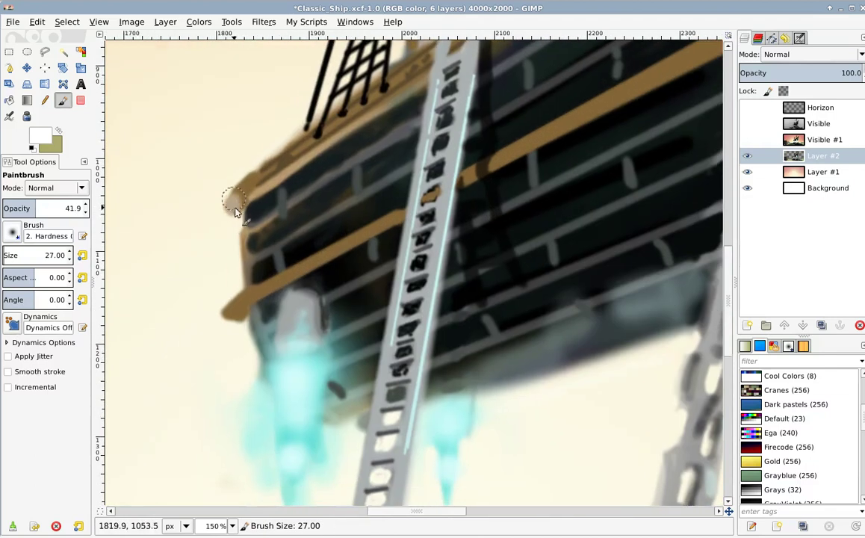
pyautogui.moveTo(247, 217); pyautogui.dragTo(249, 270)
pyautogui.moveTo(254, 212)
pyautogui.mouseDown()
pyautogui.moveTo(254, 265)
pyautogui.moveTo(224, 309)
pyautogui.mouseUp()
pyautogui.scroll(-4, 269, 318)
pyautogui.scroll(4, 291, 310)
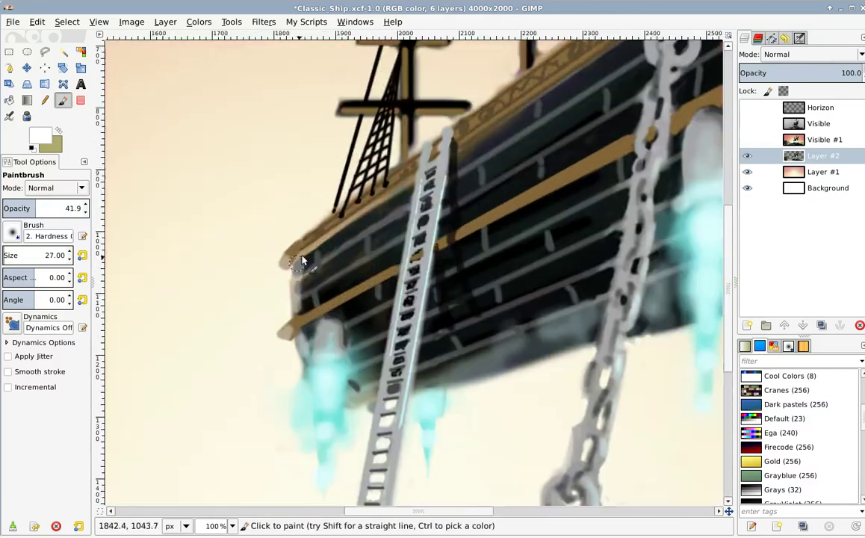
pyautogui.scroll(-3, 171, 239)
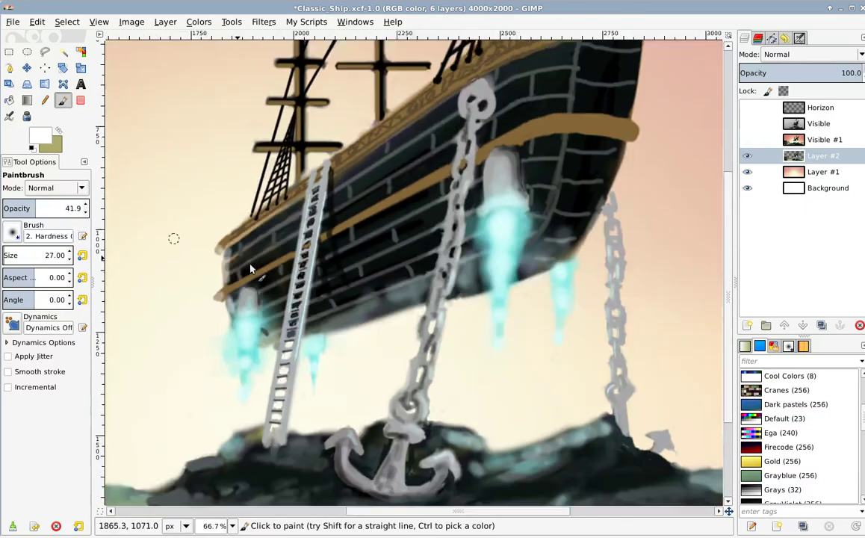
pyautogui.scroll(-2, 260, 299)
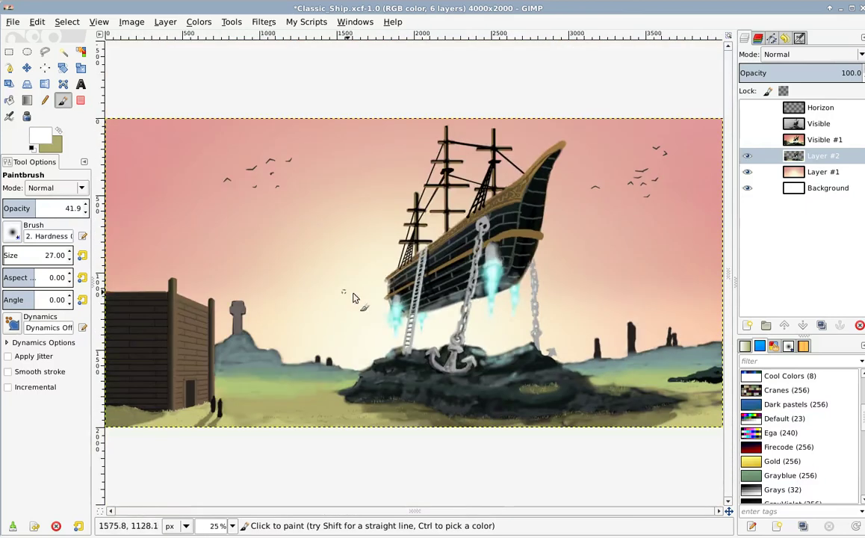
# Compare the highlighted stern with the whole picture and try a white highlight down the bow's outer edge.
pyautogui.scroll(2, 323, 279)
pyautogui.scroll(3, 286, 309)
pyautogui.scroll(-5, 249, 347)
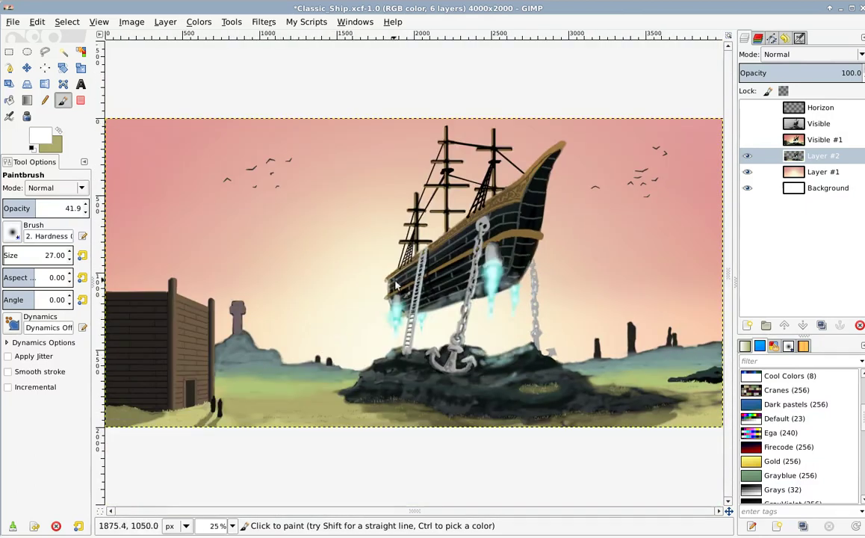
pyautogui.scroll(1, 388, 278)
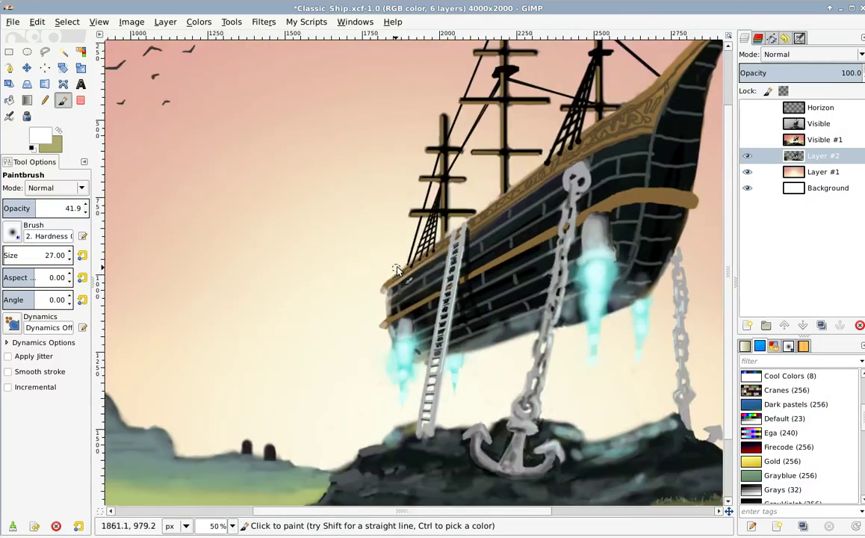
pyautogui.scroll(-3, 403, 263)
pyautogui.scroll(2, 510, 241)
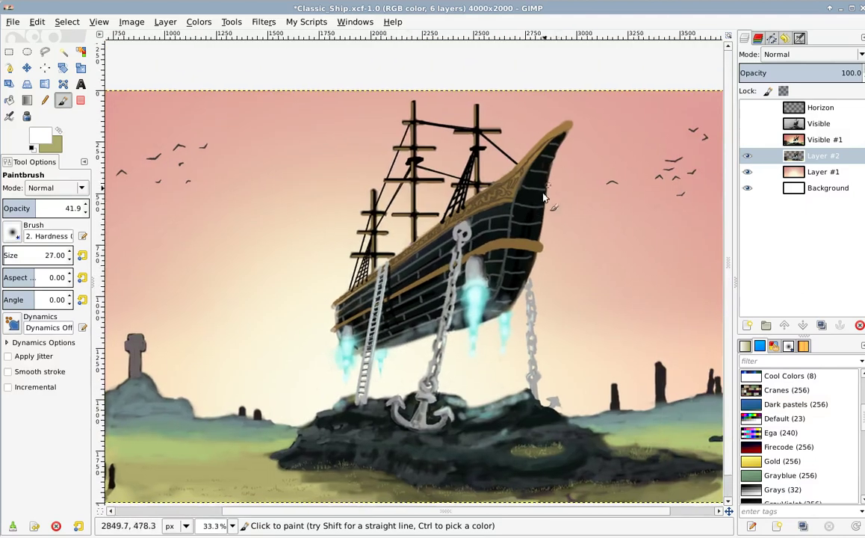
pyautogui.scroll(1, 581, 158)
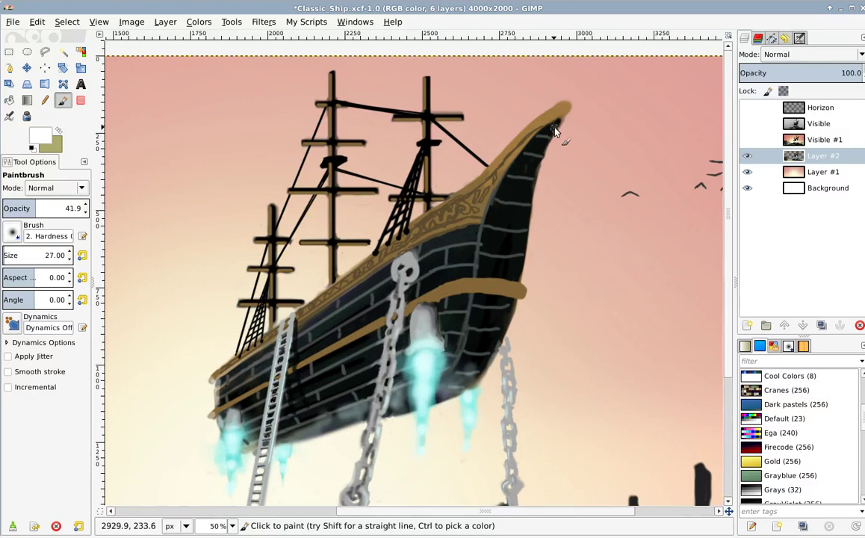
pyautogui.moveTo(541, 160); pyautogui.dragTo(518, 267)
pyautogui.scroll(-2, 580, 180)
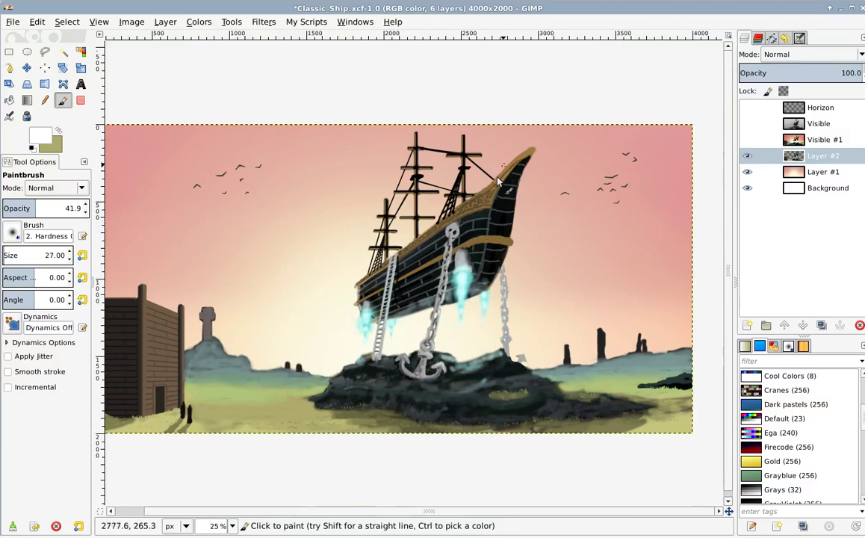
pyautogui.scroll(2, 531, 148)
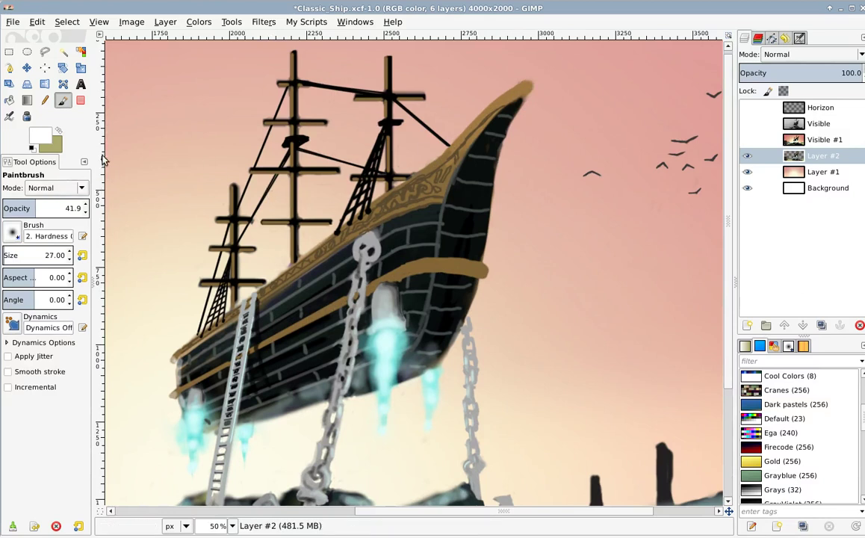
# Lower the Paintbrush opacity to 21.7 and highlight the bow tip's upper rim in white, cleaning the overspill with the Eraser.
pyautogui.click(21, 207)
pyautogui.moveTo(168, 332); pyautogui.dragTo(242, 251)
pyautogui.scroll(2, 236, 286)
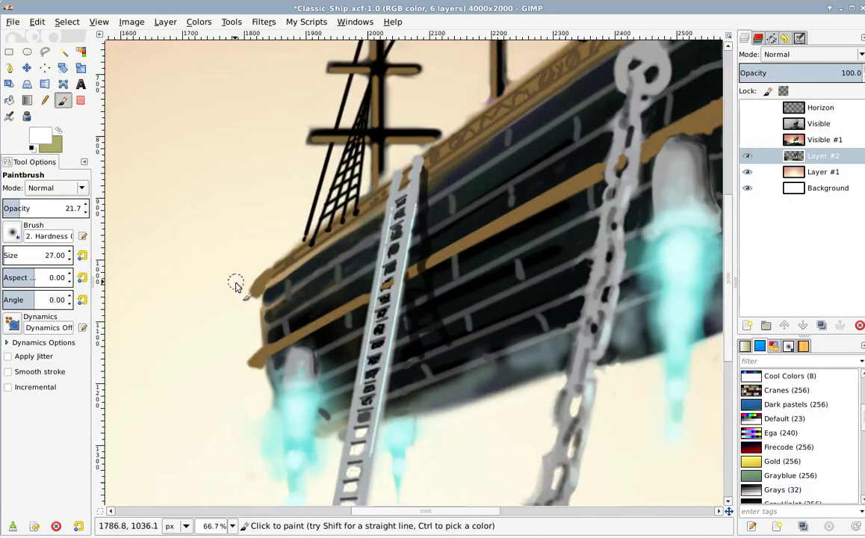
pyautogui.moveTo(328, 283); pyautogui.dragTo(306, 219)
pyautogui.scroll(-2, 329, 239)
pyautogui.scroll(2, 347, 193)
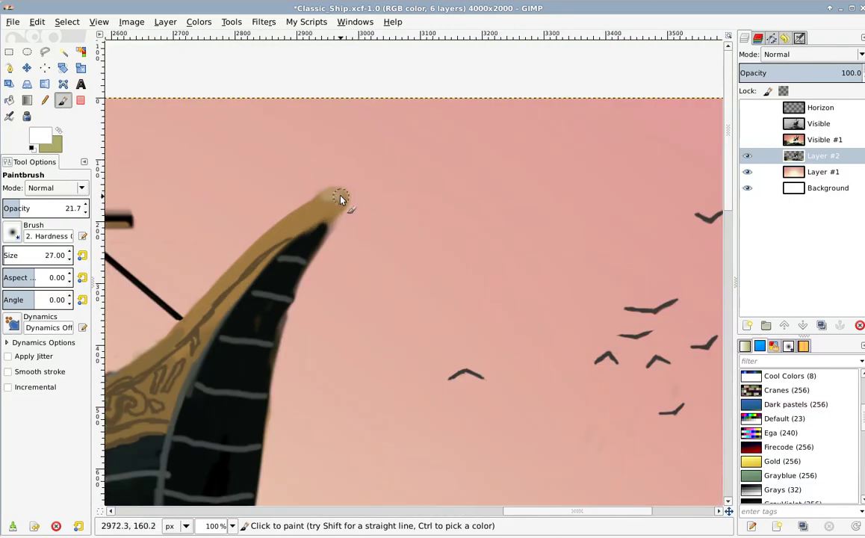
pyautogui.hotkey('shift', 'e')
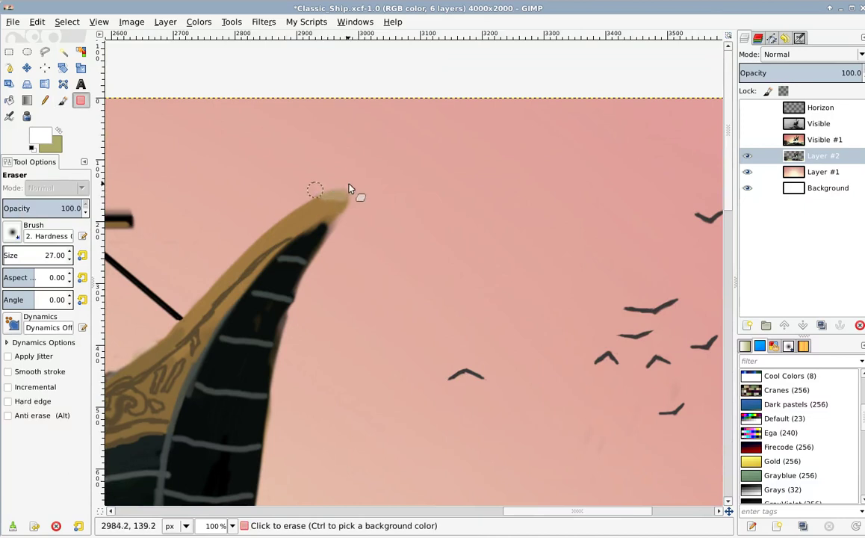
pyautogui.press('p')
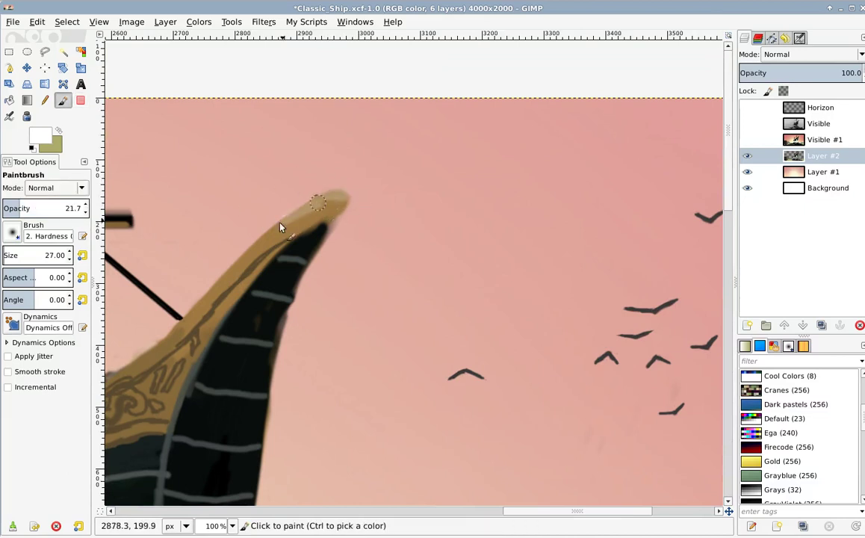
pyautogui.hotkey('shift', 'e')
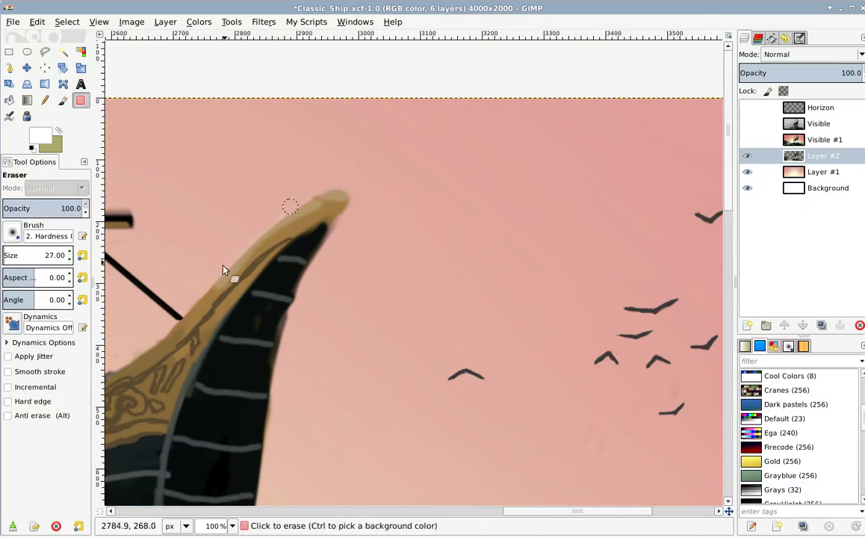
pyautogui.scroll(-3, 321, 179)
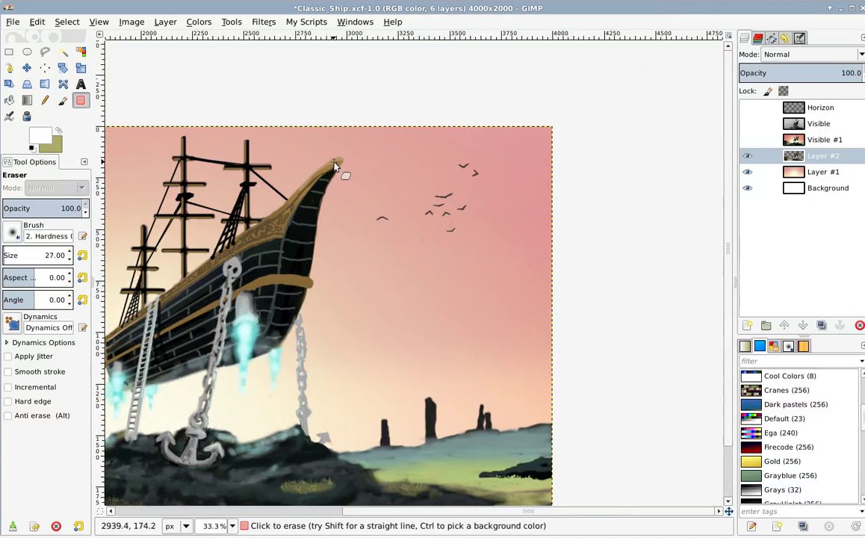
pyautogui.hscroll(-3, 284, 201)
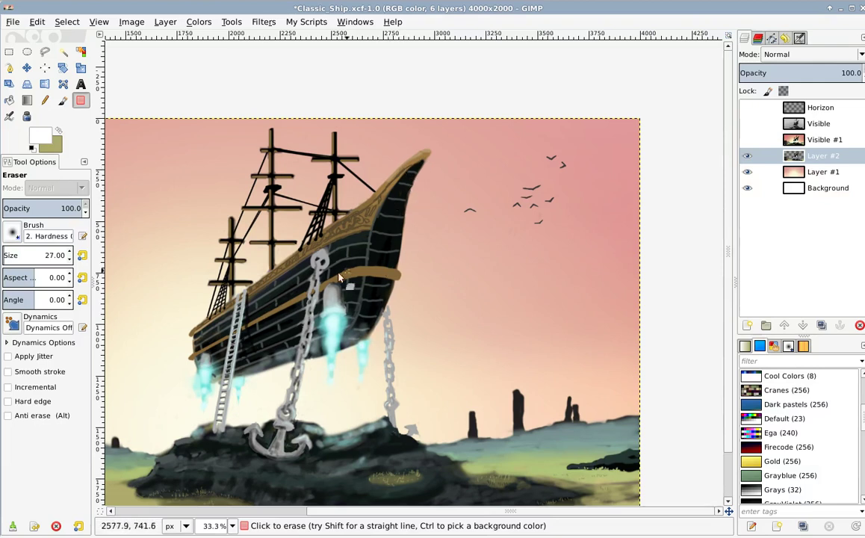
# Brush soft white highlights onto the stern's vertical edge and the ends of the brown rail and lower beam.
pyautogui.moveTo(186, 333); pyautogui.dragTo(288, 220)
pyautogui.scroll(3, 288, 218)
pyautogui.scroll(1, 289, 224)
pyautogui.press('p')
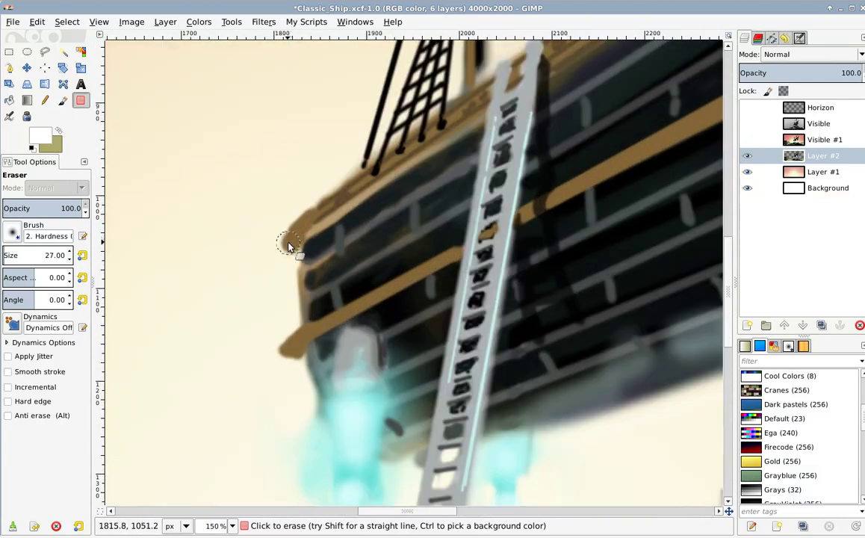
pyautogui.moveTo(291, 242); pyautogui.dragTo(304, 250)
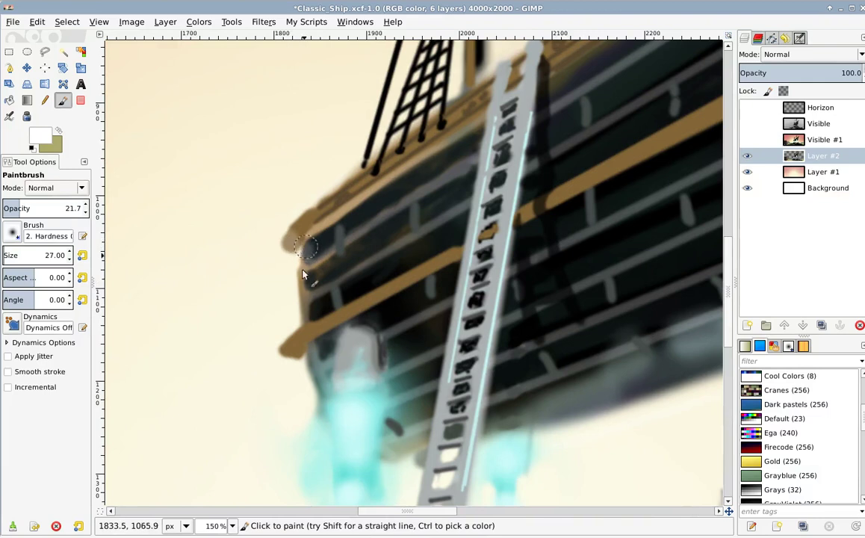
pyautogui.moveTo(302, 295); pyautogui.dragTo(302, 288)
pyautogui.moveTo(287, 359); pyautogui.dragTo(313, 313)
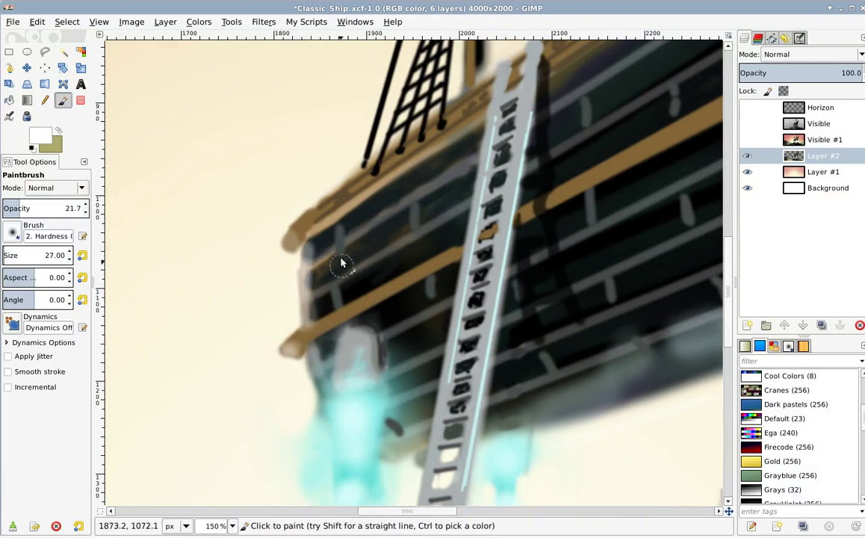
pyautogui.moveTo(309, 215); pyautogui.dragTo(262, 348)
pyautogui.scroll(-1, 360, 141)
pyautogui.scroll(-1, 360, 142)
# Examine the masts, yards and rigging up close and the highlighted ship against the whole painting.
pyautogui.moveTo(321, 212); pyautogui.dragTo(272, 349)
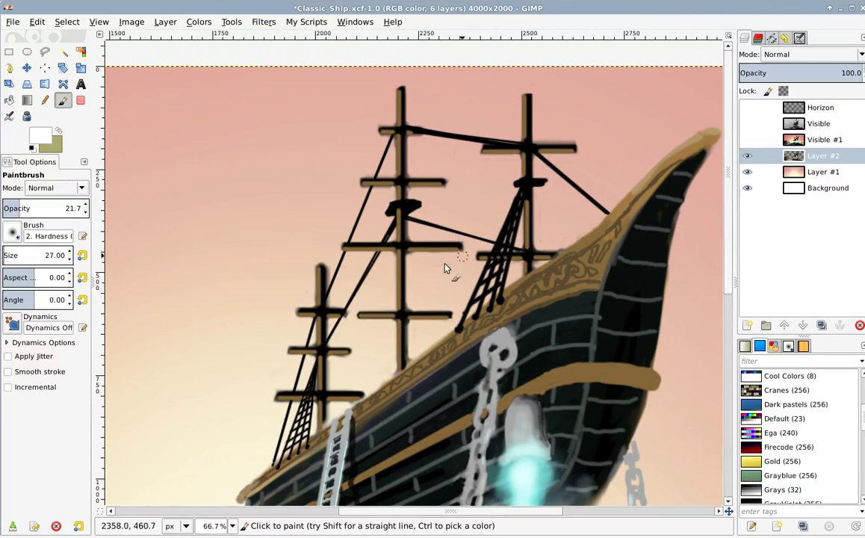
pyautogui.moveTo(358, 264); pyautogui.dragTo(399, 215)
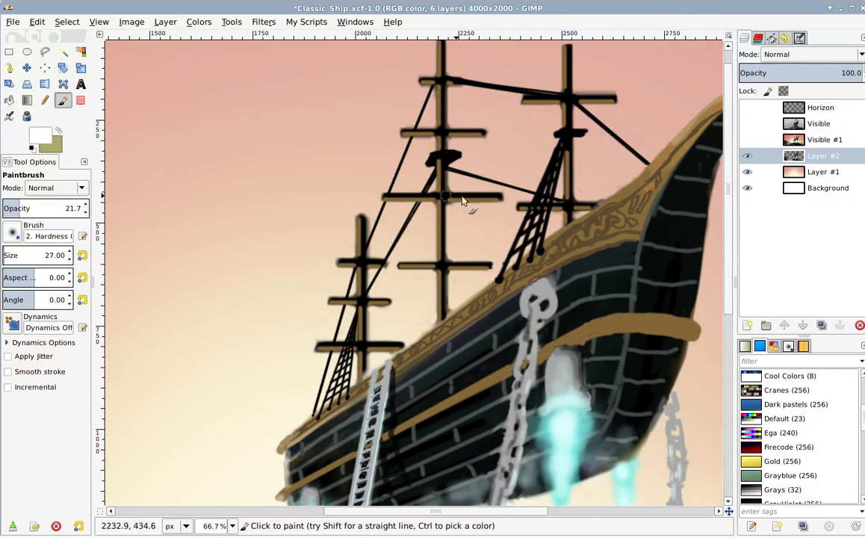
pyautogui.scroll(2, 370, 242)
pyautogui.moveTo(428, 253); pyautogui.dragTo(447, 207)
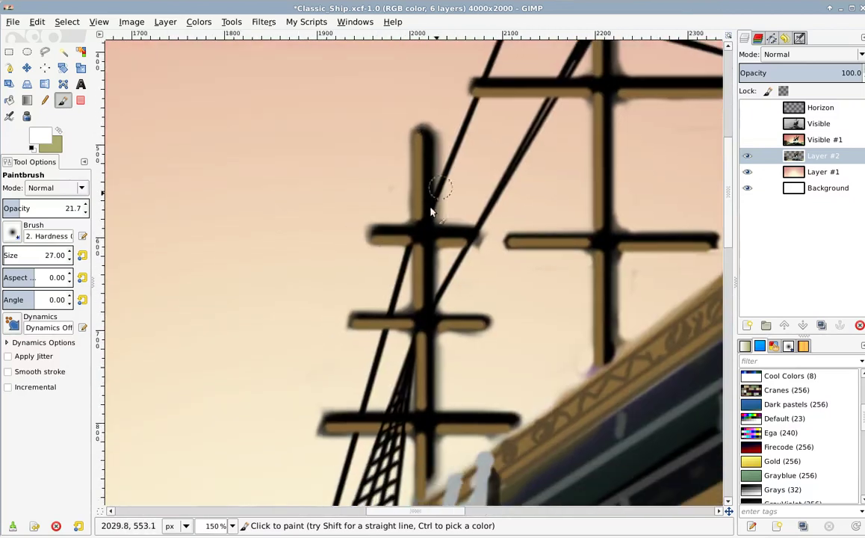
pyautogui.scroll(-2, 426, 229)
pyautogui.scroll(3, 419, 263)
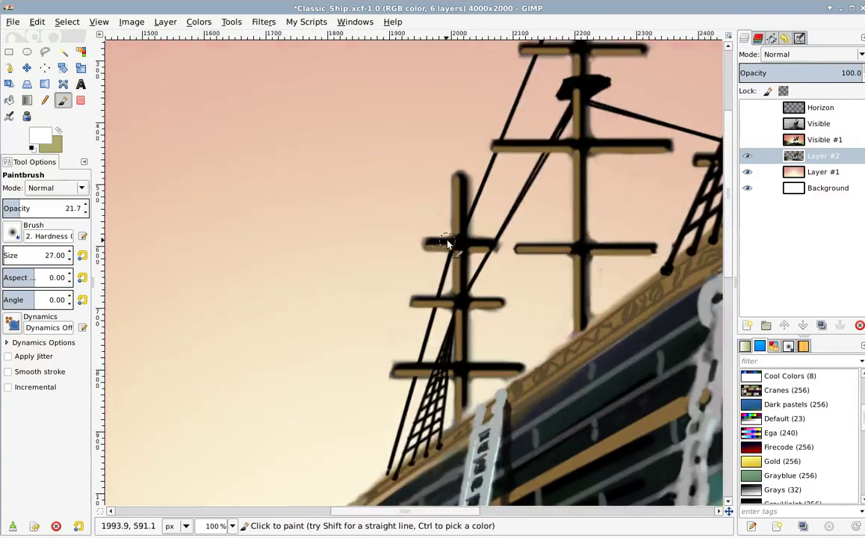
pyautogui.scroll(-2, 388, 380)
pyautogui.scroll(-1, 478, 246)
pyautogui.scroll(-1, 478, 246)
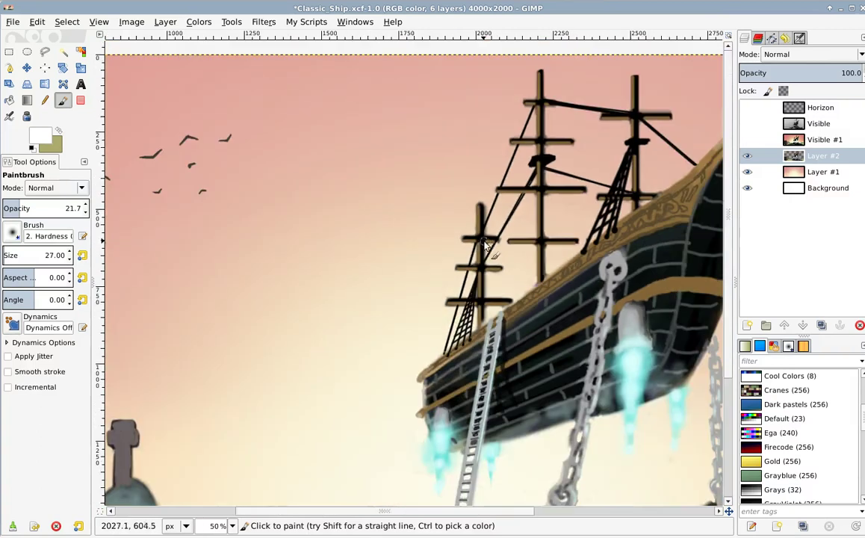
pyautogui.scroll(-1, 482, 232)
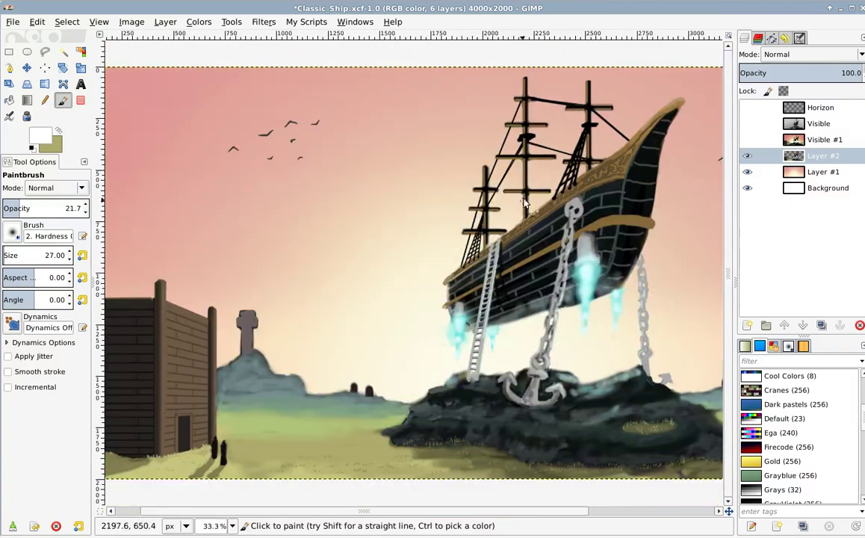
pyautogui.scroll(1, 519, 179)
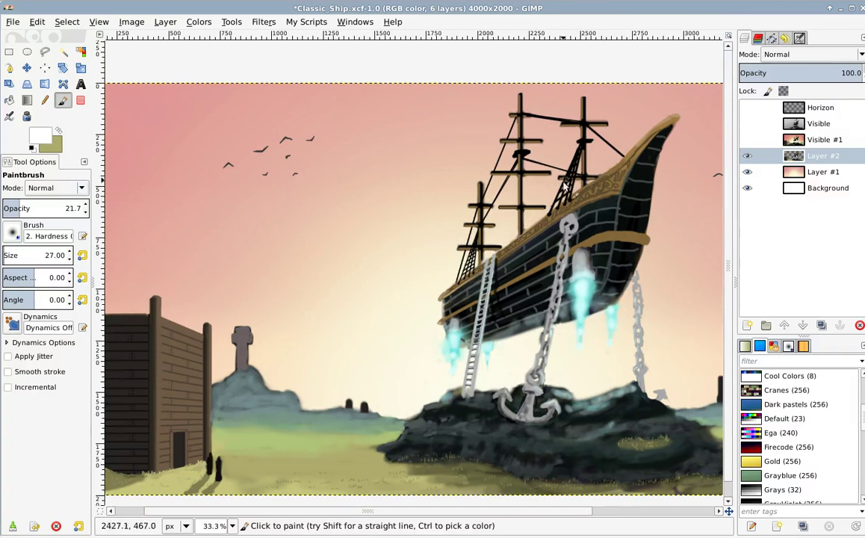
pyautogui.moveTo(369, 304); pyautogui.dragTo(297, 320)
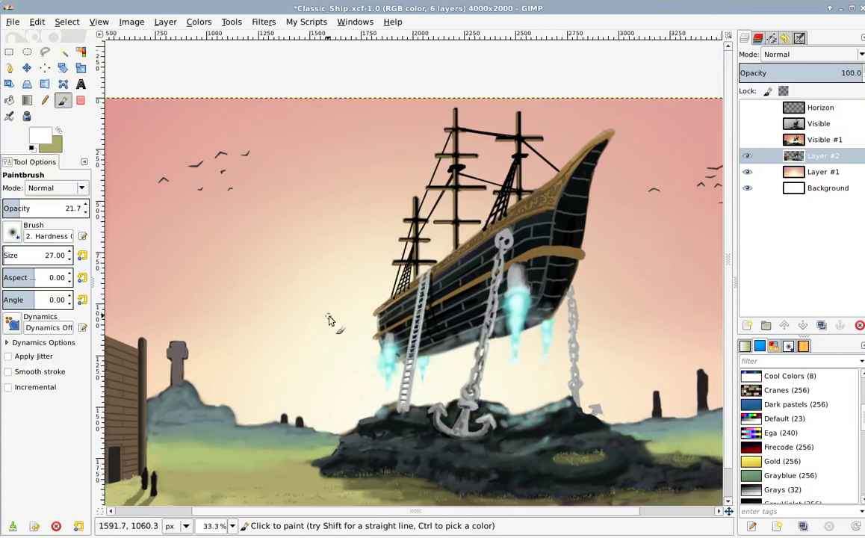
# Look over the ship, its anchor chains and the rock below from one side of the painting to the other.
pyautogui.hscroll(5, 403, 281)
pyautogui.scroll(2, 403, 280)
pyautogui.scroll(-8, 429, 350)
pyautogui.hscroll(-3, 432, 299)
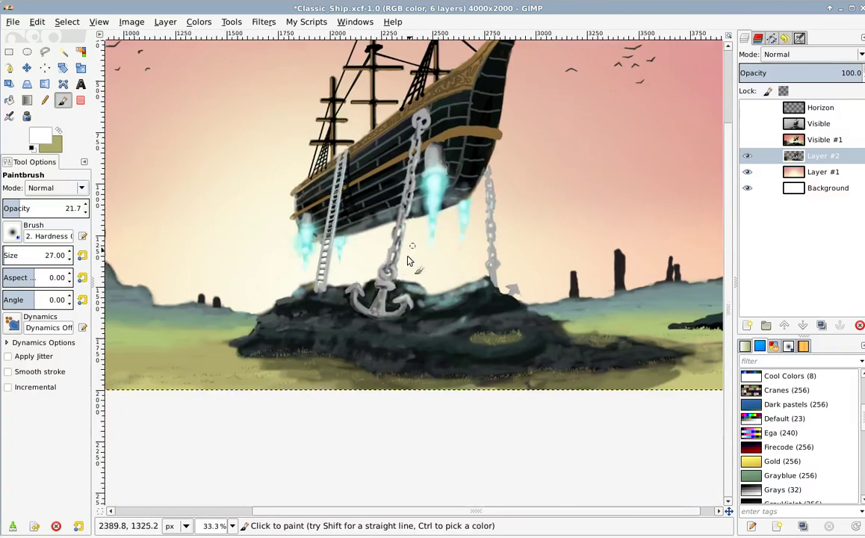
pyautogui.scroll(5, 381, 232)
pyautogui.scroll(-3, 376, 250)
pyautogui.hscroll(-4, 369, 224)
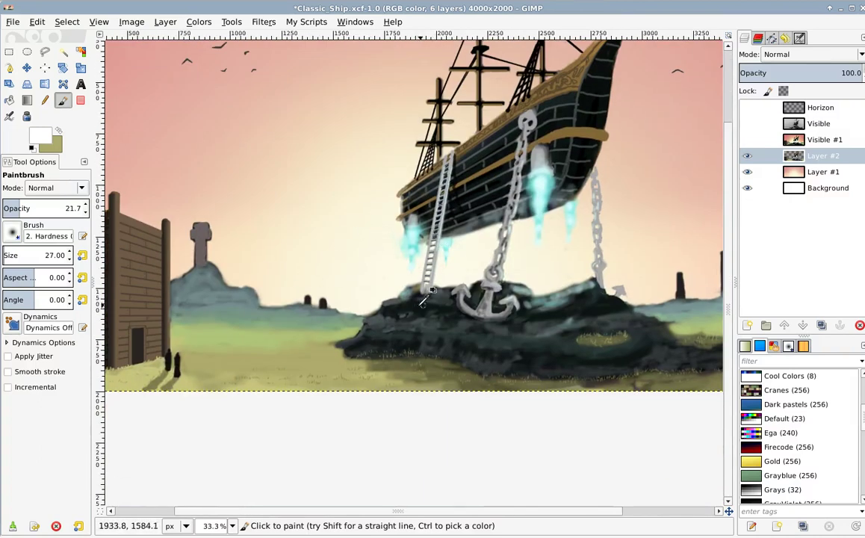
# Sample the rock's dark tone and darken the foreground colour to pure black.
pyautogui.press('o')
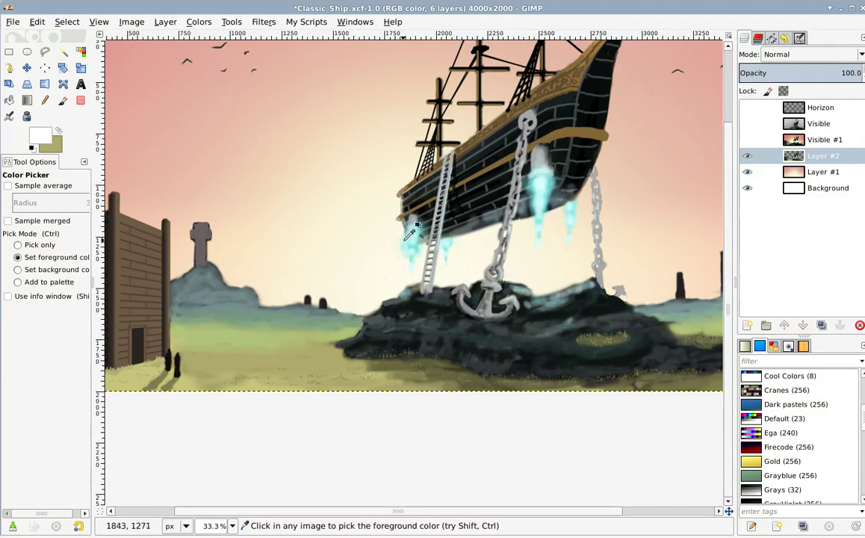
pyautogui.click(422, 311)
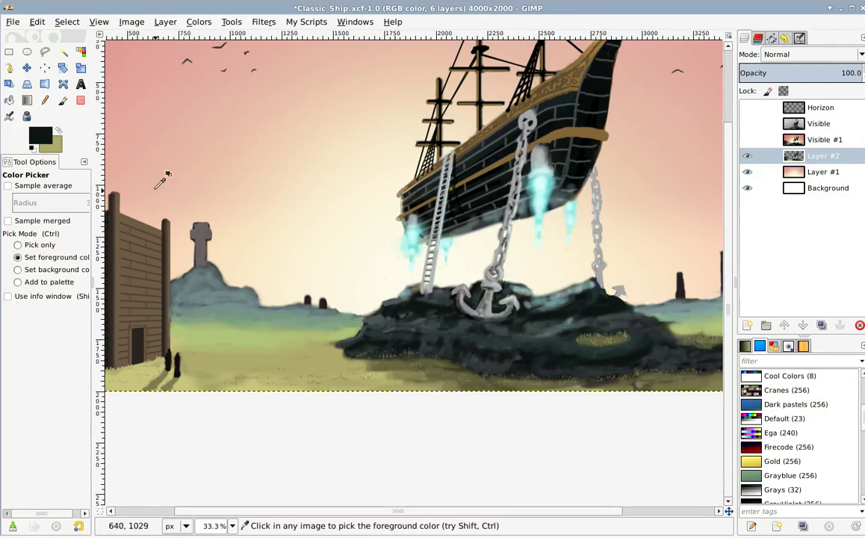
pyautogui.click(38, 141)
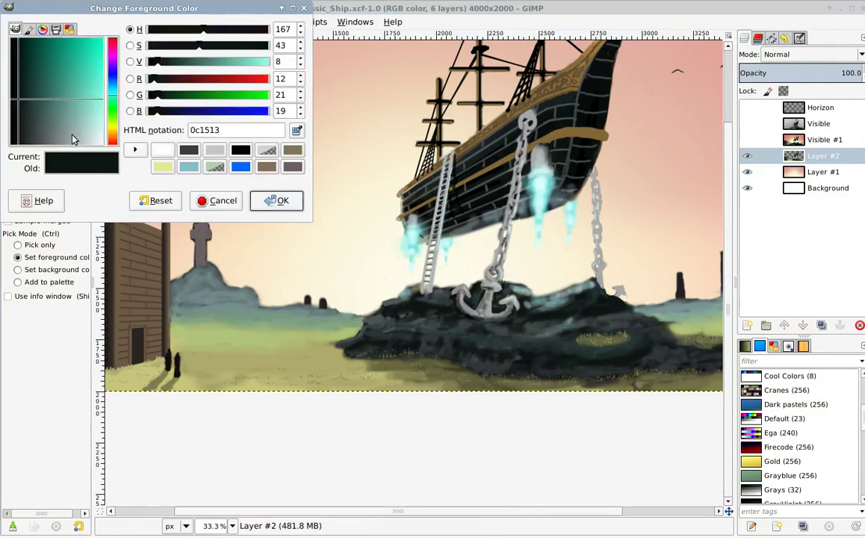
pyautogui.moveTo(74, 139); pyautogui.dragTo(3, 161)
pyautogui.click(278, 200)
# Shade the underside of the front anchor's crosspiece and the lower edge of its ring in black with brush size 17, raising the opacity to 45.7.
pyautogui.moveTo(460, 262); pyautogui.dragTo(306, 233)
pyautogui.press('p')
pyautogui.scroll(4, 334, 250)
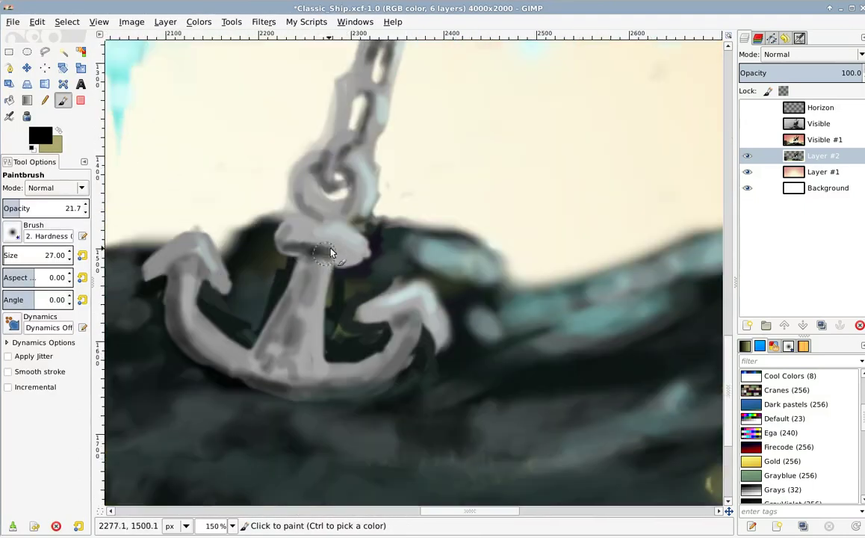
pyautogui.hotkey('shift', '[')
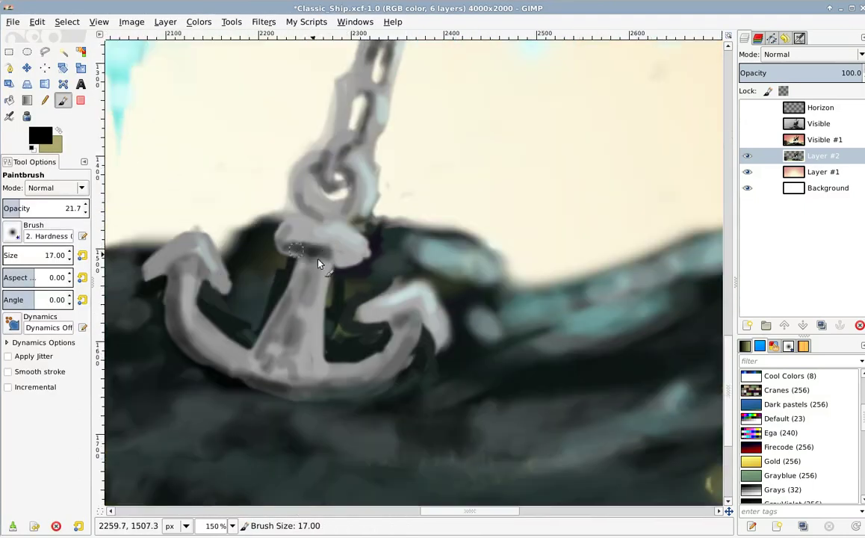
pyautogui.moveTo(281, 245); pyautogui.dragTo(328, 252)
pyautogui.moveTo(26, 209); pyautogui.dragTo(45, 209)
pyautogui.moveTo(342, 259); pyautogui.dragTo(358, 254)
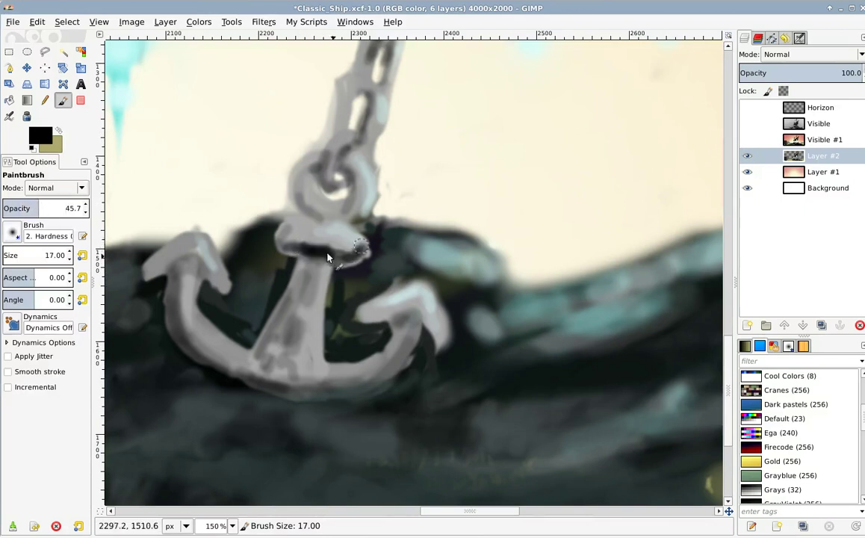
pyautogui.moveTo(378, 163); pyautogui.dragTo(350, 222)
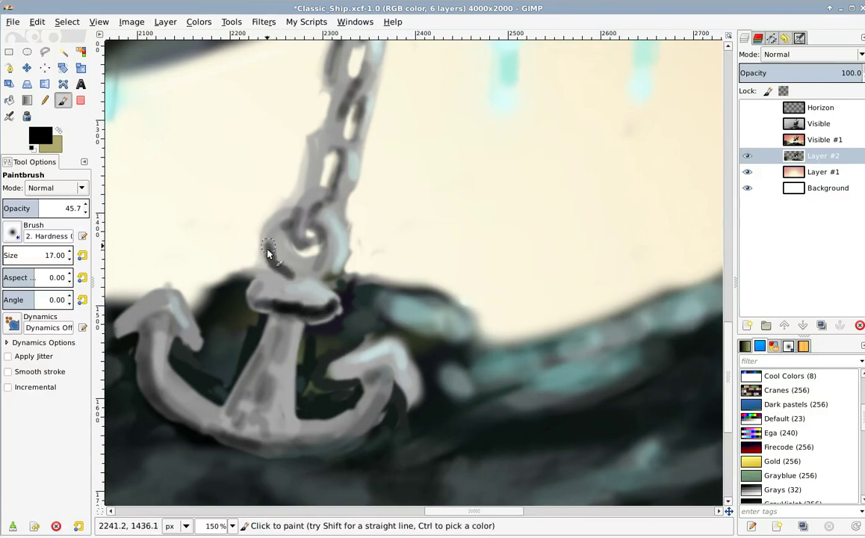
# Compare the shaded anchor and the distant birds against the whole painting.
pyautogui.scroll(-3, 346, 252)
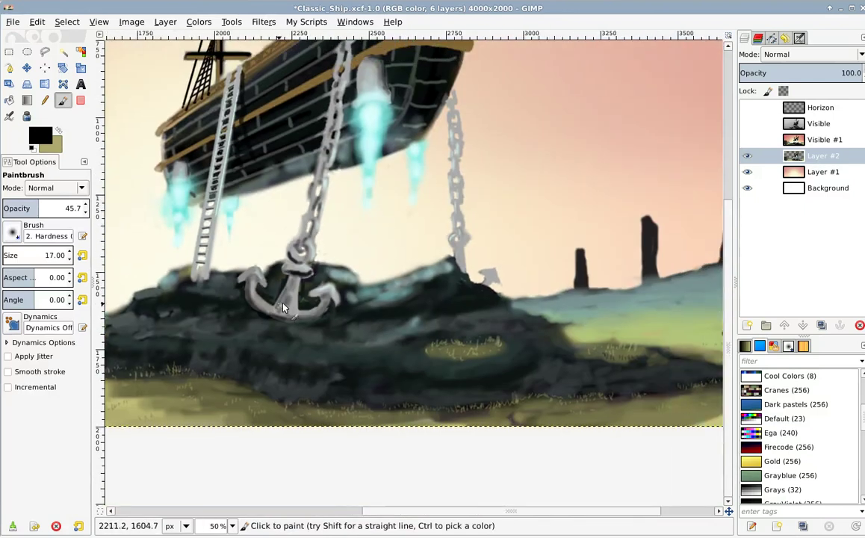
pyautogui.scroll(-1, 340, 213)
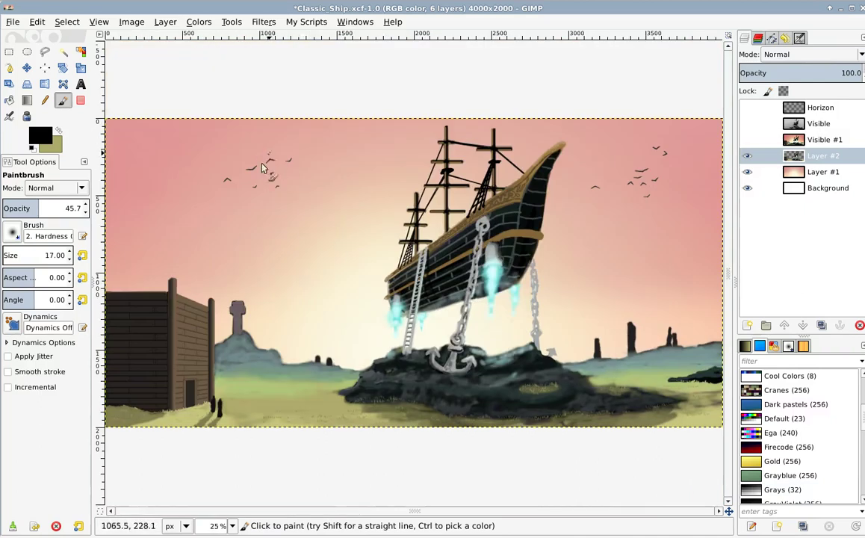
pyautogui.scroll(3, 269, 156)
pyautogui.scroll(-3, 328, 193)
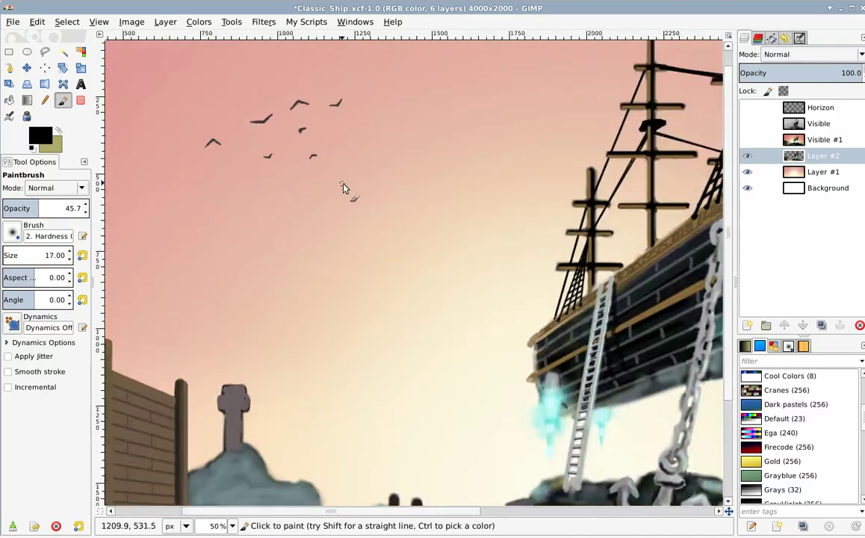
pyautogui.click(42, 138)
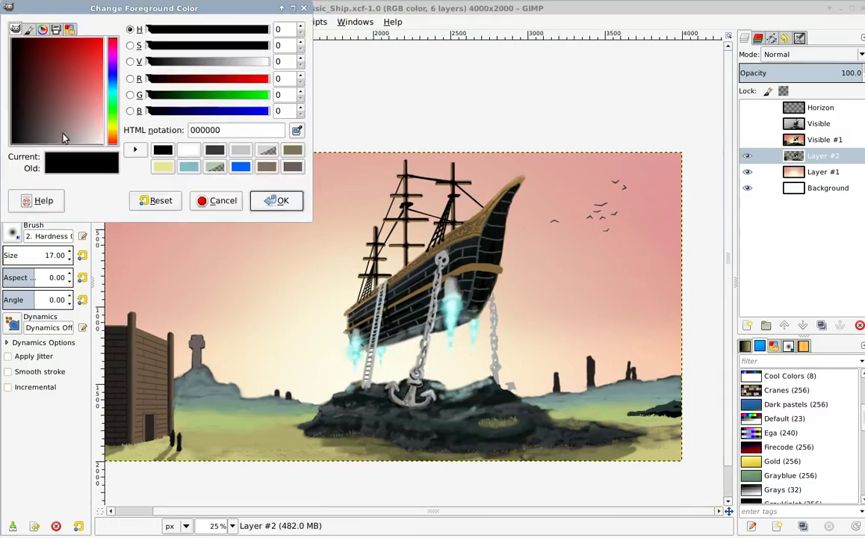
pyautogui.click(222, 201)
# Try overpainting the widest-winged bird of the flock beside the masts in solid black with brush size 7 and opacity 100.
pyautogui.scroll(4, 232, 250)
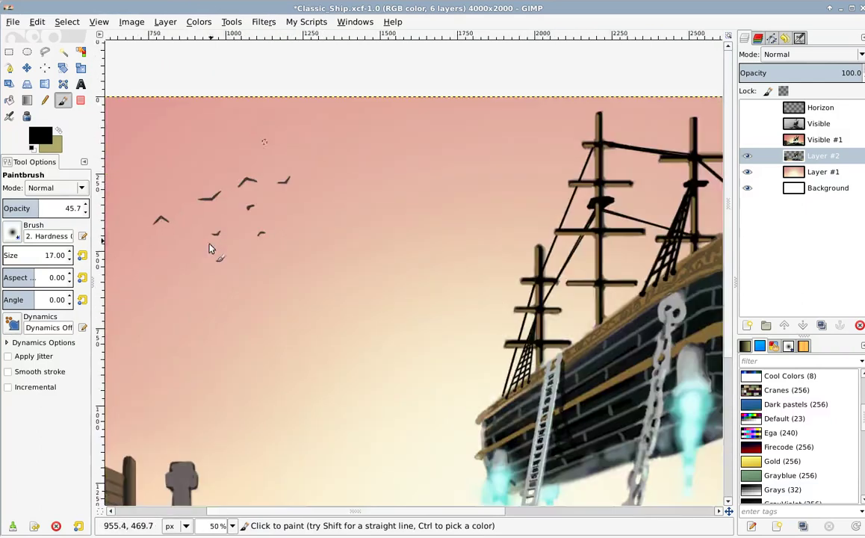
pyautogui.scroll(2, 213, 236)
pyautogui.press('[')
pyautogui.press('[')
pyautogui.press('[')
pyautogui.press('[')
pyautogui.press('[')
pyautogui.press('[')
pyautogui.press('[')
pyautogui.press('[')
pyautogui.press('[')
pyautogui.press('[')
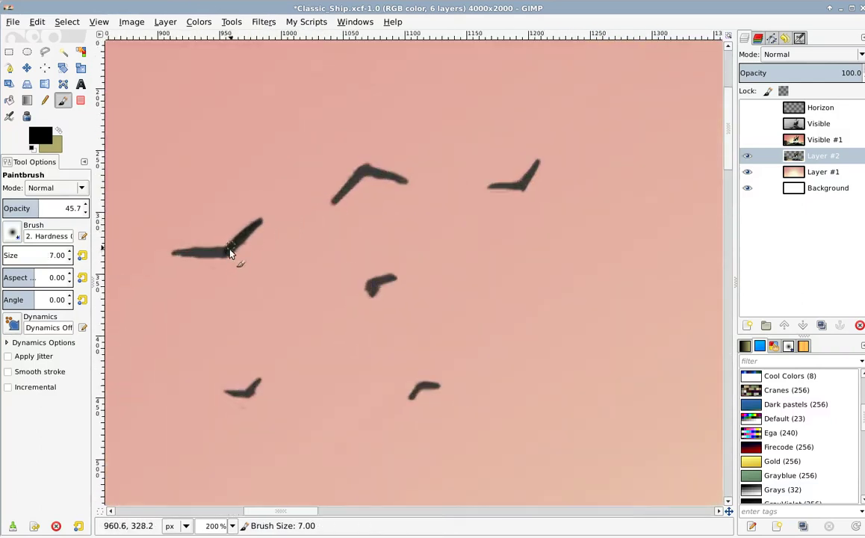
pyautogui.moveTo(232, 253)
pyautogui.mouseDown()
pyautogui.moveTo(173, 256)
pyautogui.moveTo(204, 259)
pyautogui.moveTo(260, 222)
pyautogui.mouseUp()
pyautogui.moveTo(50, 209); pyautogui.dragTo(123, 215)
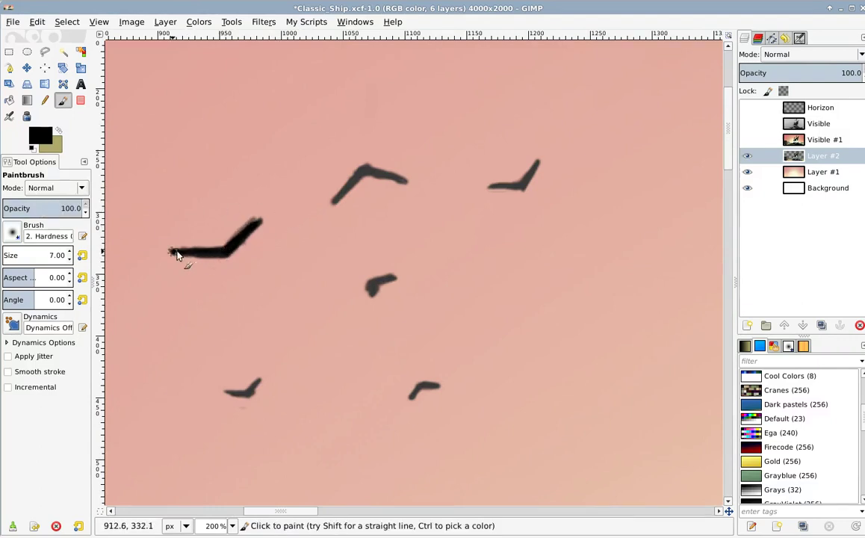
# Compare the solid black bird with the rest of its flock and with the whole painting.
pyautogui.press('1')
pyautogui.press('-')
pyautogui.press('-')
pyautogui.press('-')
pyautogui.press('-')
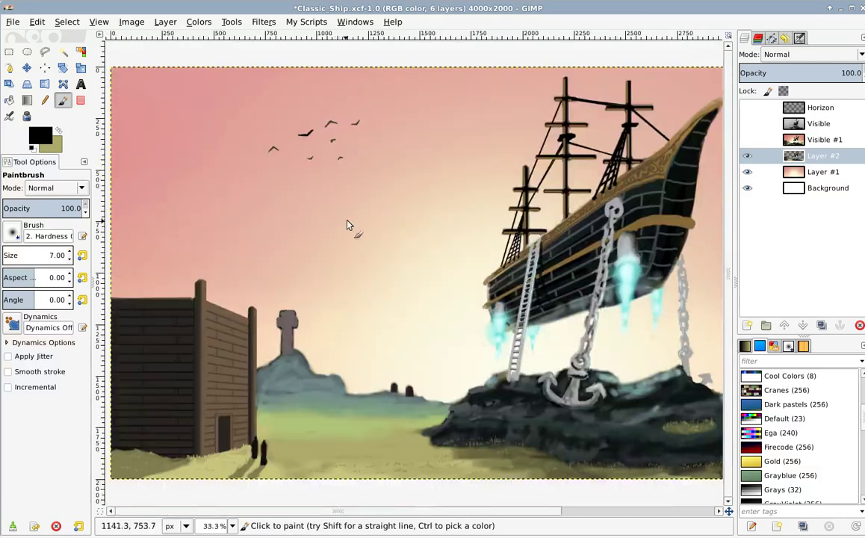
pyautogui.moveTo(323, 232); pyautogui.dragTo(300, 274)
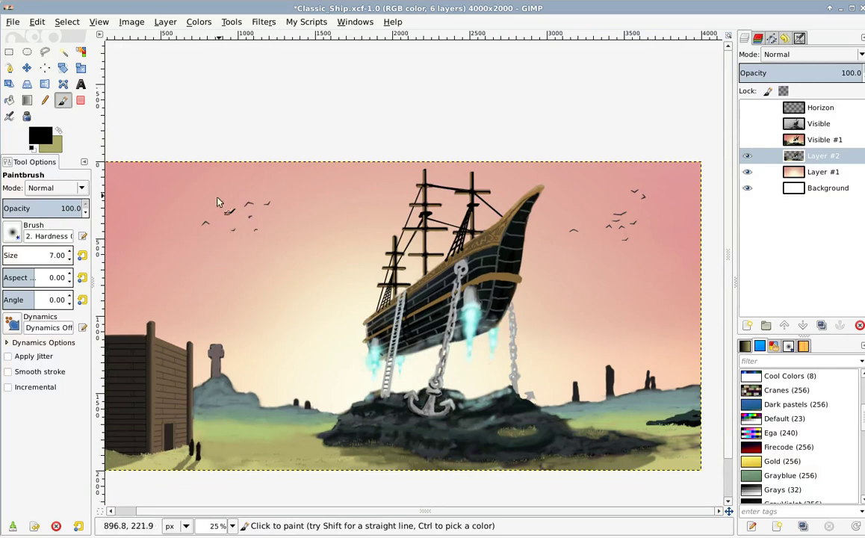
pyautogui.moveTo(231, 192); pyautogui.dragTo(256, 214)
pyautogui.press('+')
pyautogui.press('+')
pyautogui.press('+')
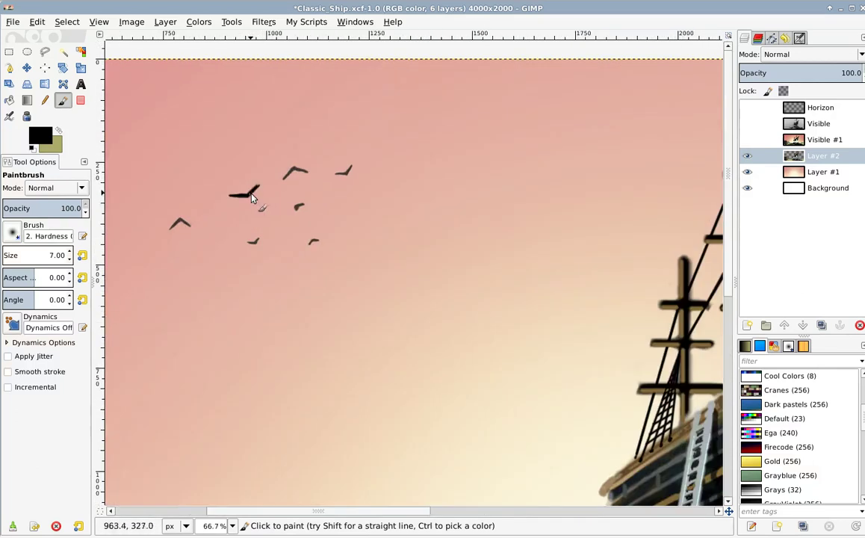
pyautogui.press('-')
pyautogui.press('-')
pyautogui.press('-')
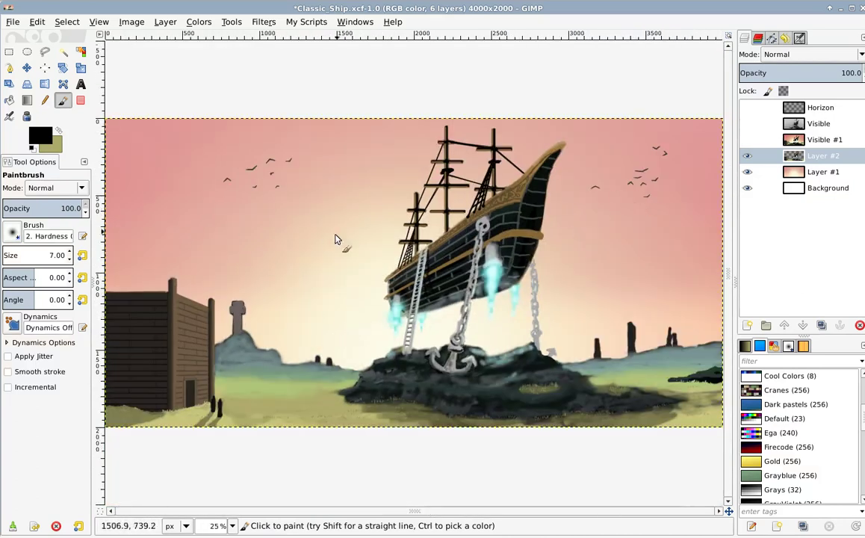
# Set the Paintbrush opacity to 51.9 and its size to 17 for shading the front anchor and chain.
pyautogui.hscroll(2, 432, 306)
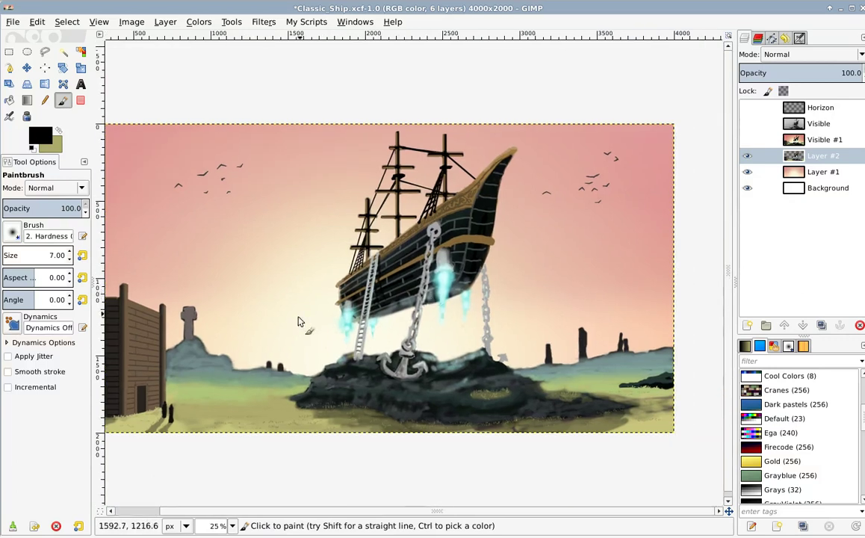
pyautogui.scroll(1, 400, 284)
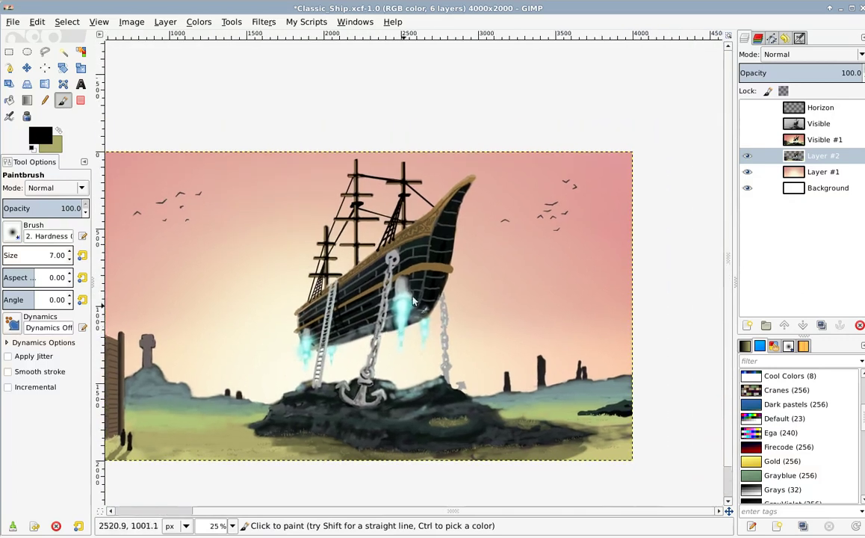
pyautogui.scroll(2, 396, 251)
pyautogui.scroll(-3, 400, 299)
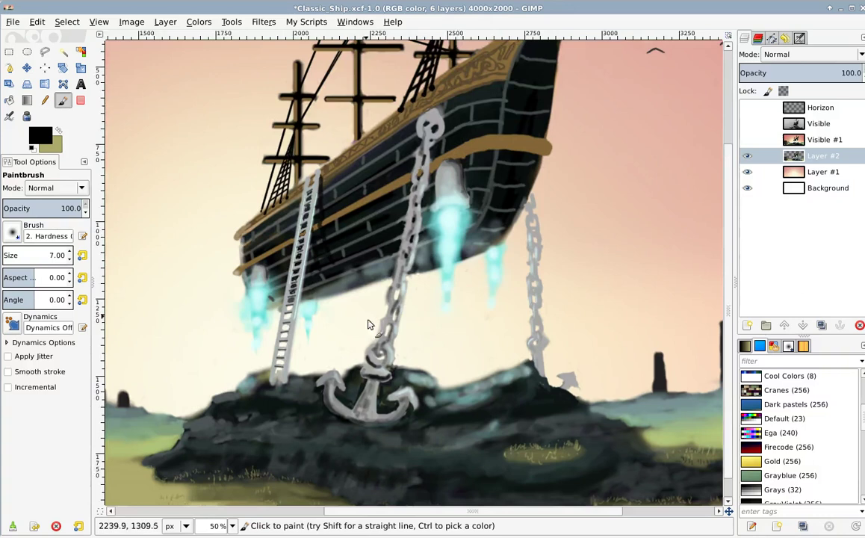
pyautogui.scroll(-1, 407, 299)
pyautogui.scroll(2, 420, 297)
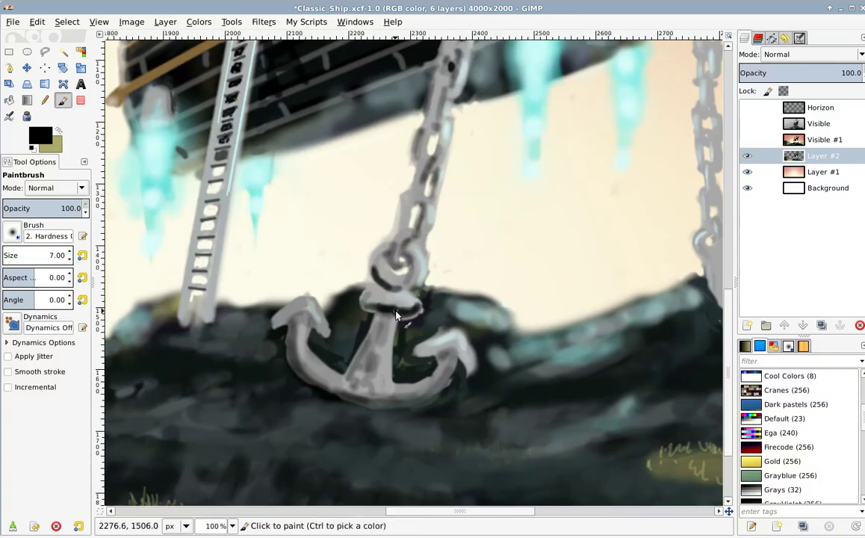
pyautogui.click(42, 208)
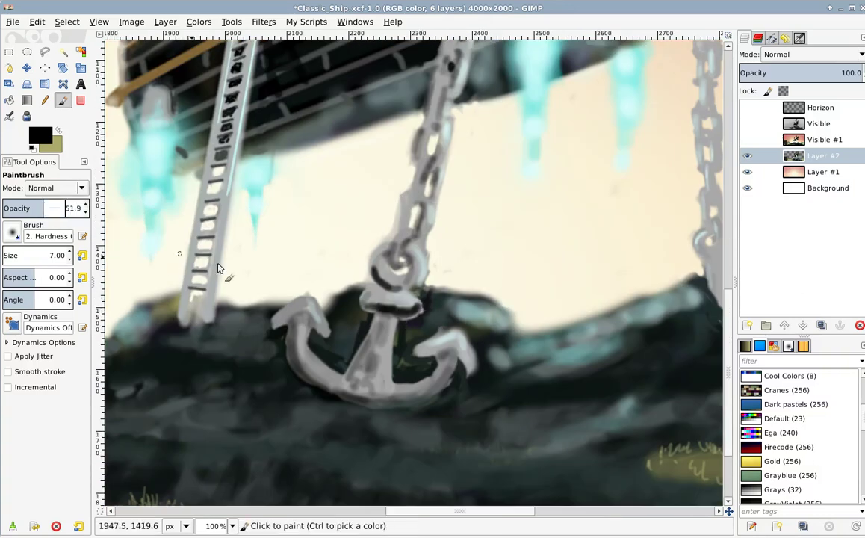
pyautogui.hscroll(3, 288, 246)
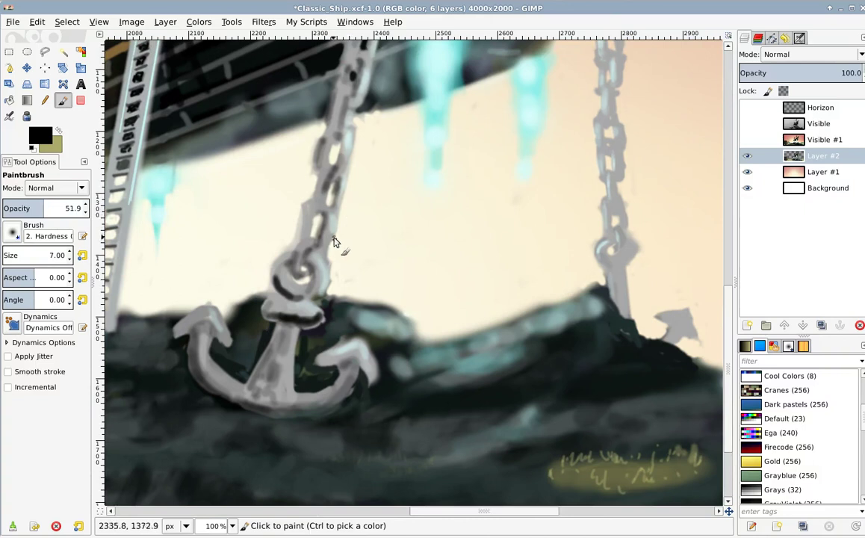
pyautogui.press('}')
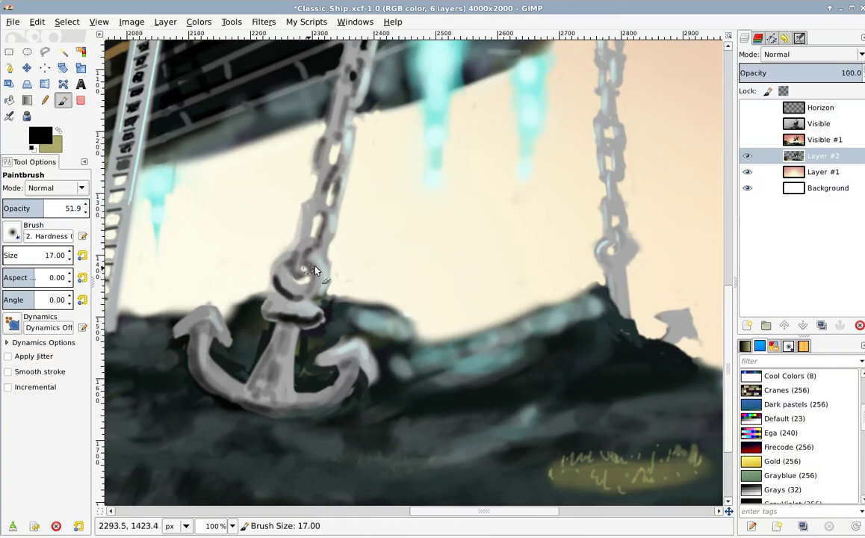
# Darken a link of the front anchor chain where it crosses the hull with a black stroke at brush size 7.
pyautogui.press('-')
pyautogui.press('-')
pyautogui.press('-')
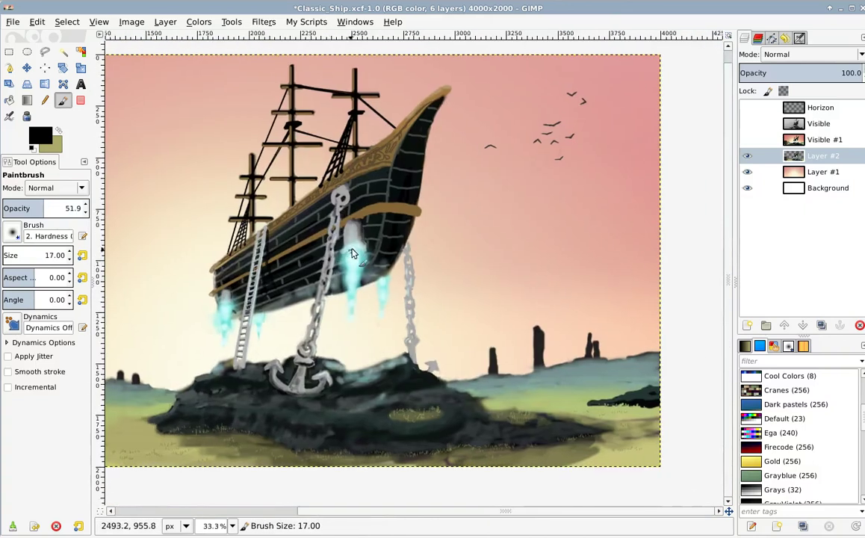
pyautogui.press('1')
pyautogui.scroll(-2, 277, 254)
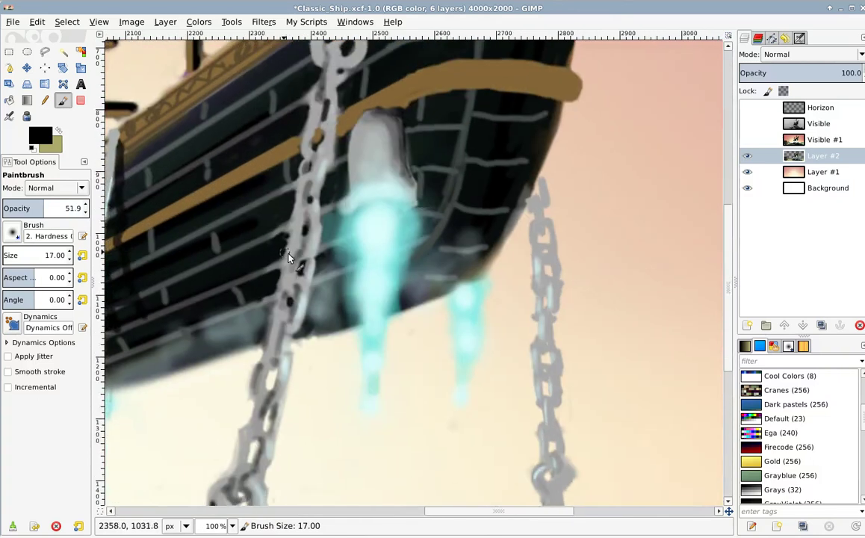
pyautogui.press('-')
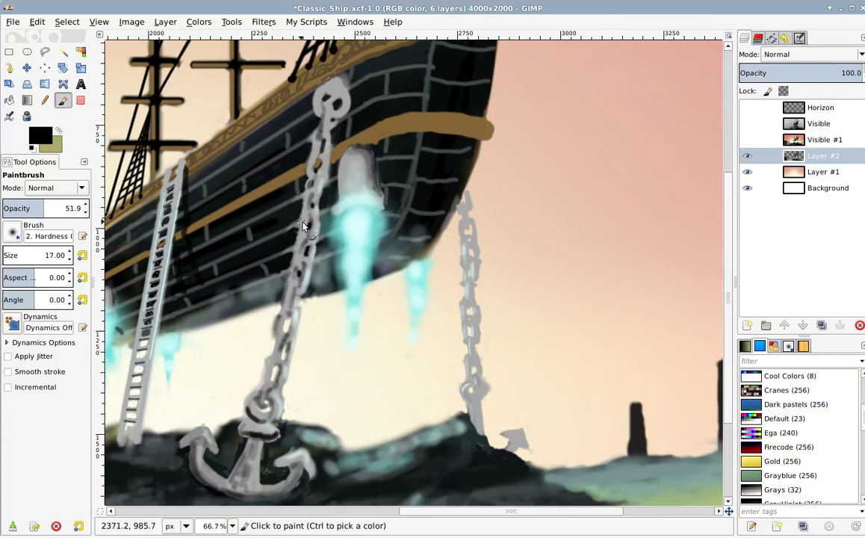
pyautogui.press('2')
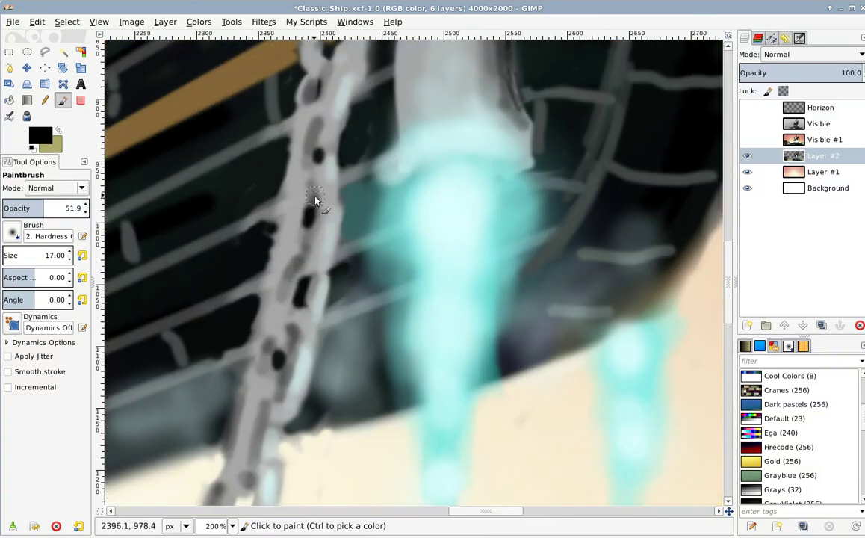
pyautogui.press('{')
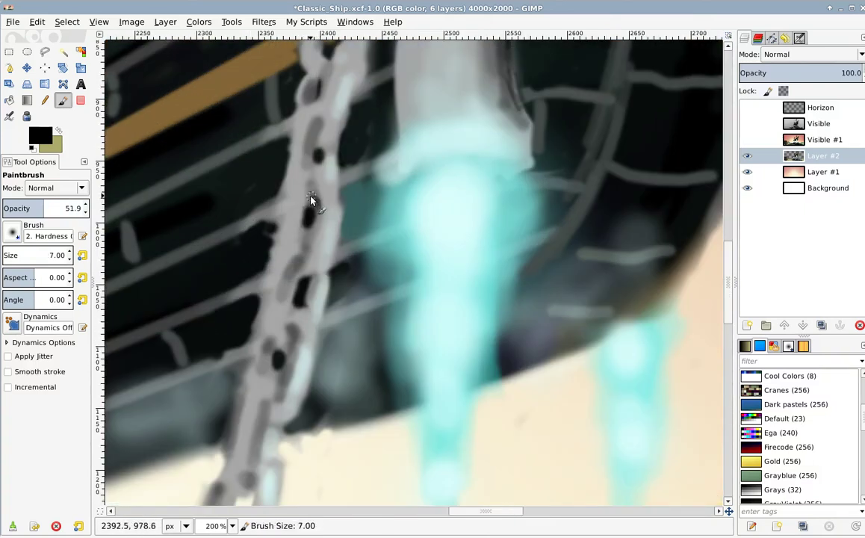
pyautogui.moveTo(313, 199); pyautogui.dragTo(317, 227)
pyautogui.scroll(-4, 405, 193)
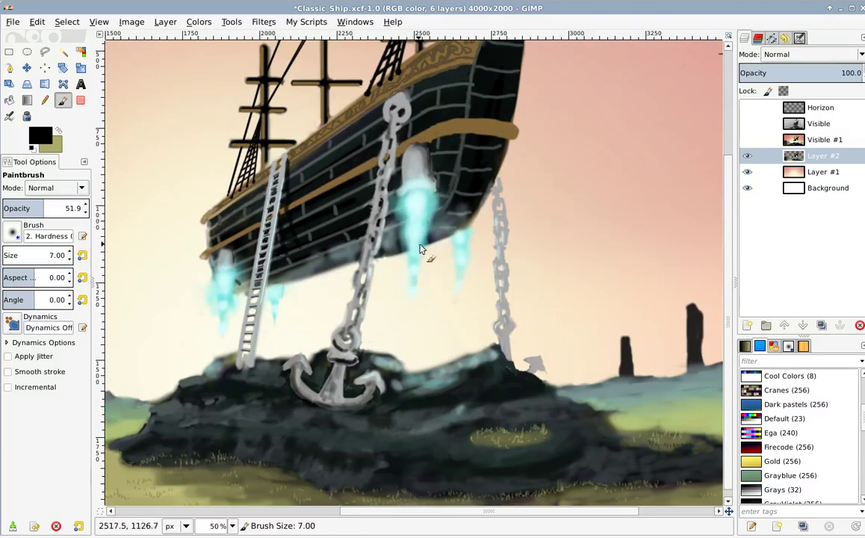
# Set the Paintbrush size to 17 and darken the link openings of the front anchor chain where it crosses the hull.
pyautogui.scroll(2, 383, 218)
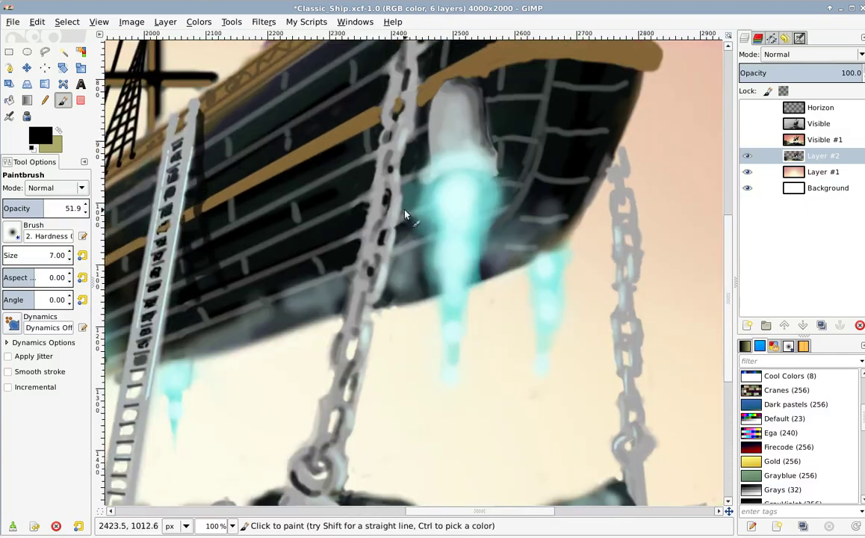
pyautogui.scroll(1, 398, 216)
pyautogui.press('}')
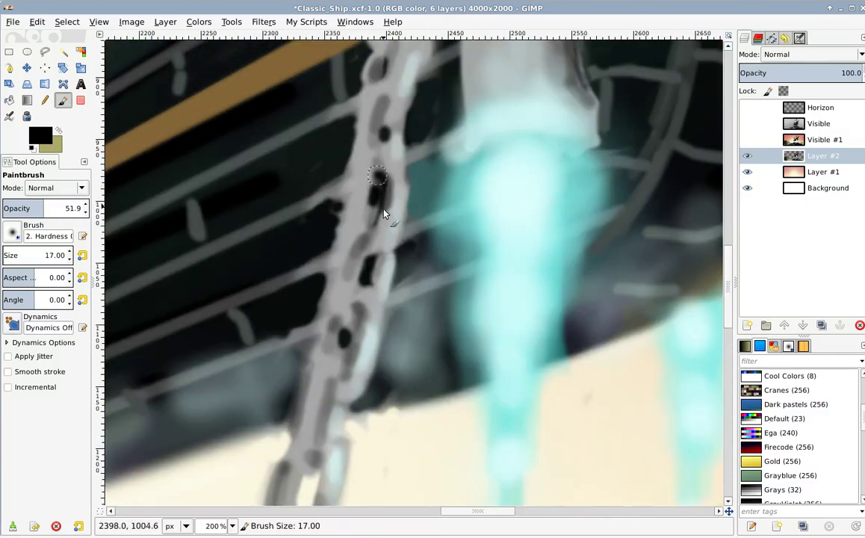
pyautogui.scroll(-2, 330, 233)
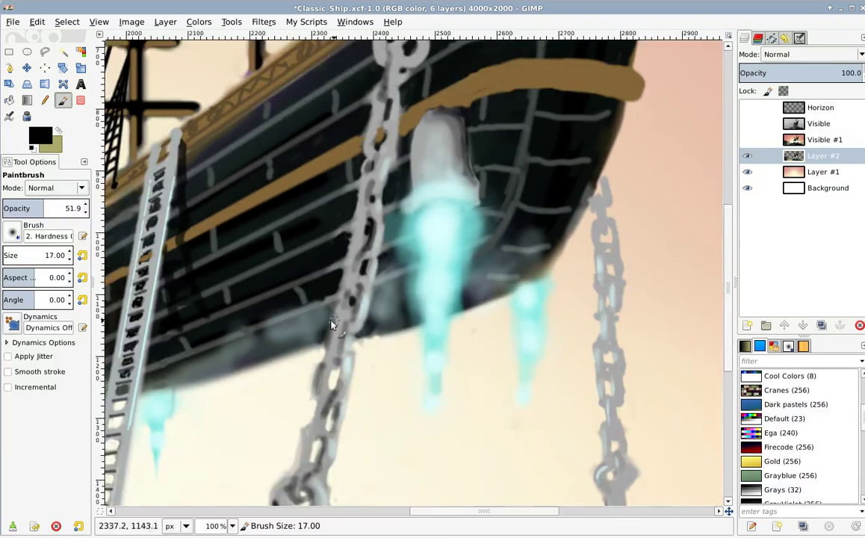
pyautogui.scroll(1, 340, 224)
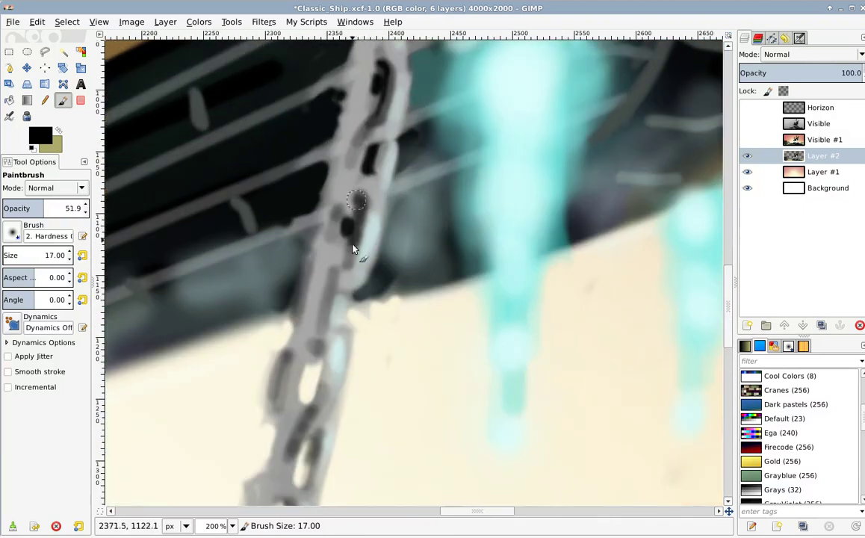
pyautogui.scroll(10, 374, 173)
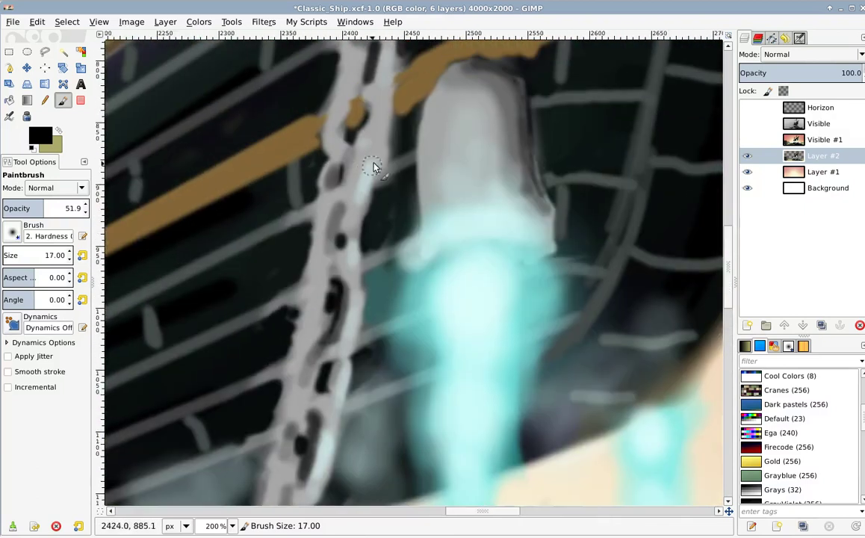
pyautogui.scroll(2, 338, 269)
pyautogui.scroll(-3, 363, 224)
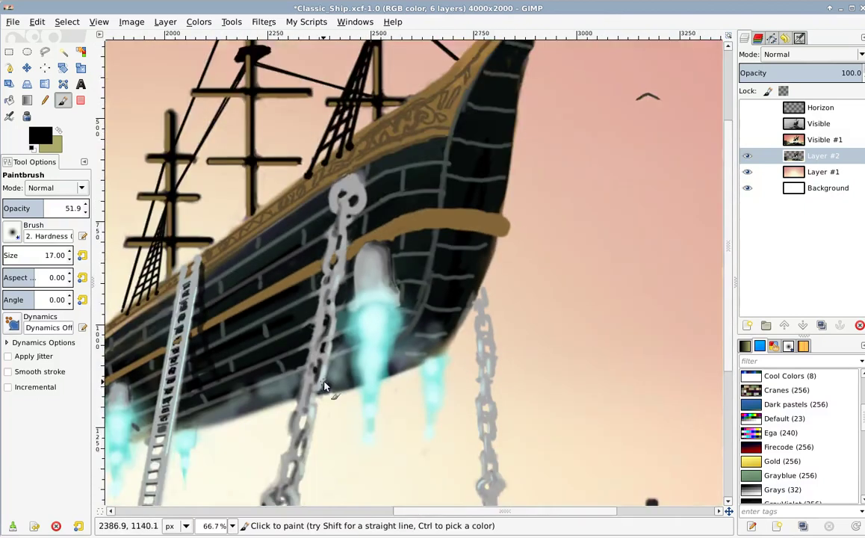
pyautogui.scroll(2, 329, 224)
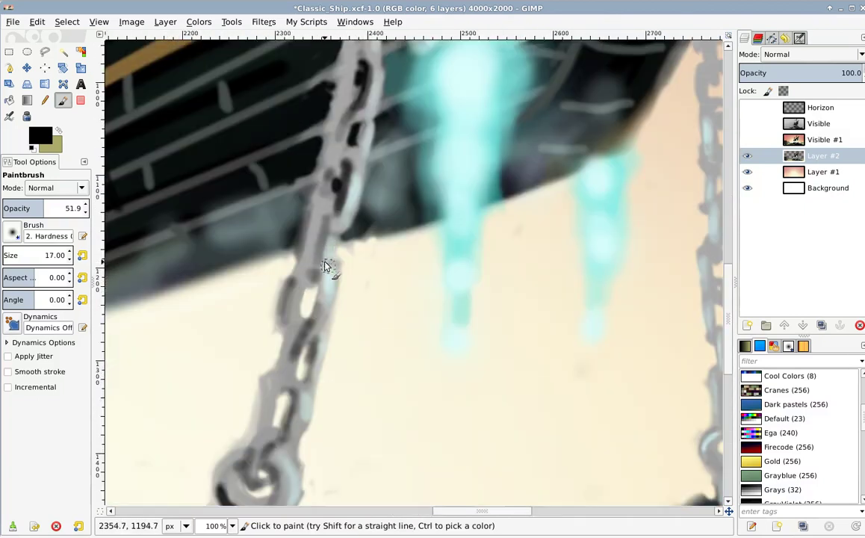
# Darken the inner right side of the front chain links around the hull's lower edge with semi-transparent black strokes.
pyautogui.click(326, 223)
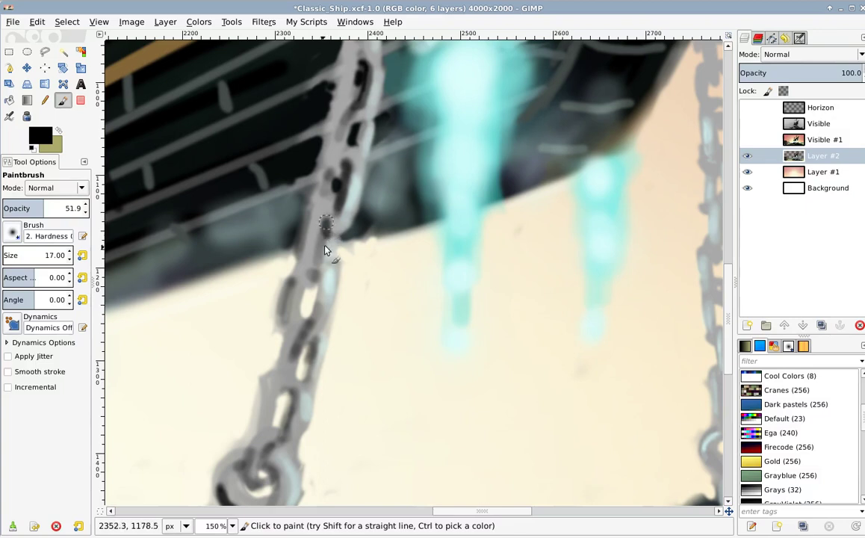
pyautogui.moveTo(312, 293); pyautogui.dragTo(324, 210)
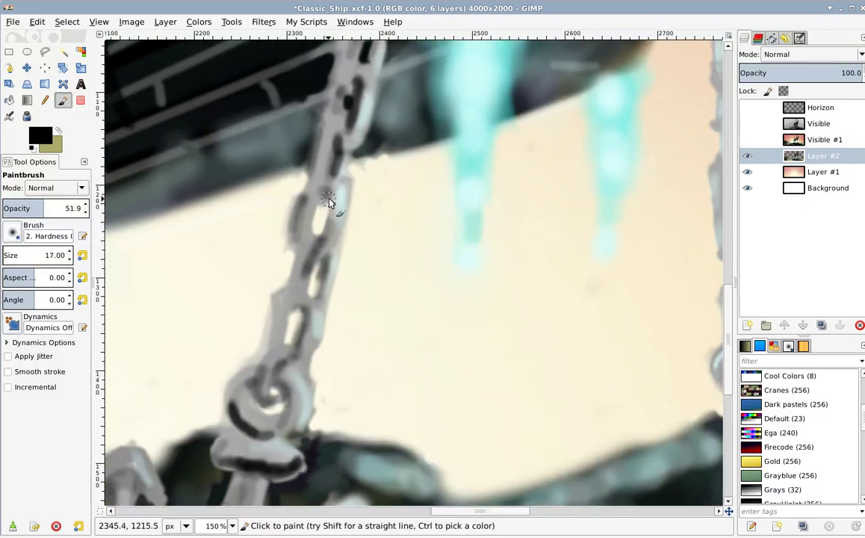
pyautogui.scroll(-1, 329, 224)
pyautogui.scroll(-3, 340, 232)
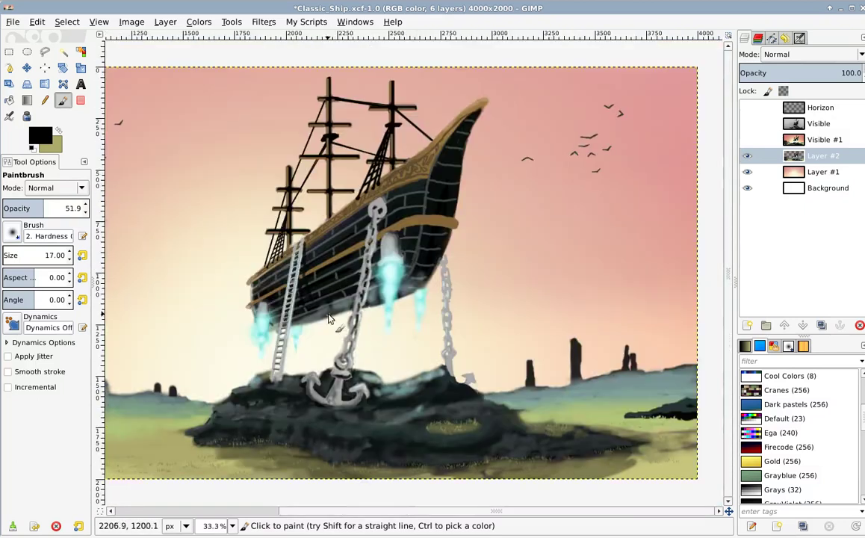
pyautogui.moveTo(328, 326); pyautogui.dragTo(353, 212)
pyautogui.moveTo(296, 220); pyautogui.dragTo(345, 266)
pyautogui.hscroll(-2, 345, 271)
pyautogui.scroll(1, 357, 275)
pyautogui.hscroll(5, 380, 257)
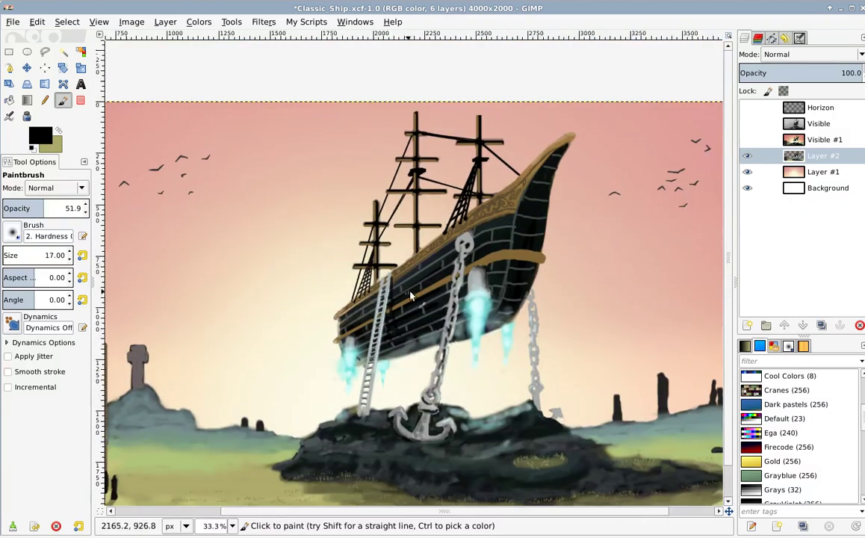
pyautogui.scroll(1, 319, 245)
pyautogui.scroll(2, 319, 244)
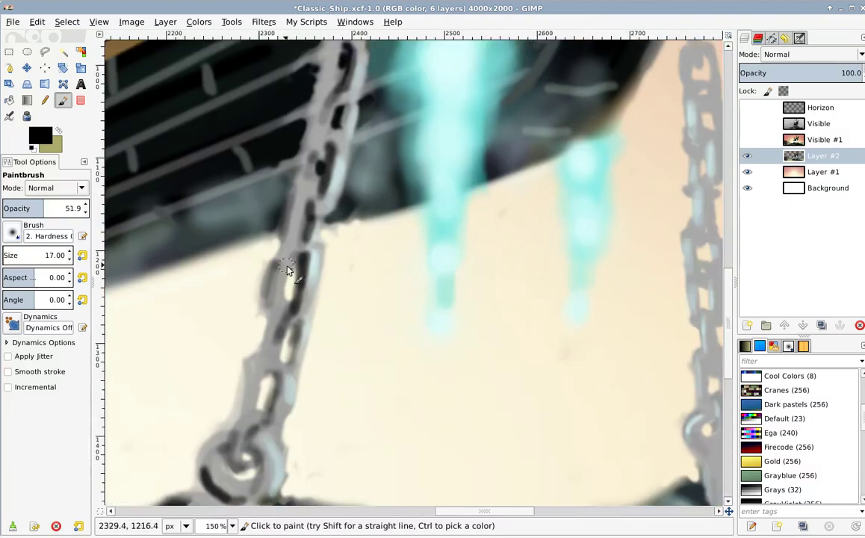
# Paint a black shadow along the left edge of the front chain link at the hull's lower edge.
pyautogui.scroll(1, 324, 177)
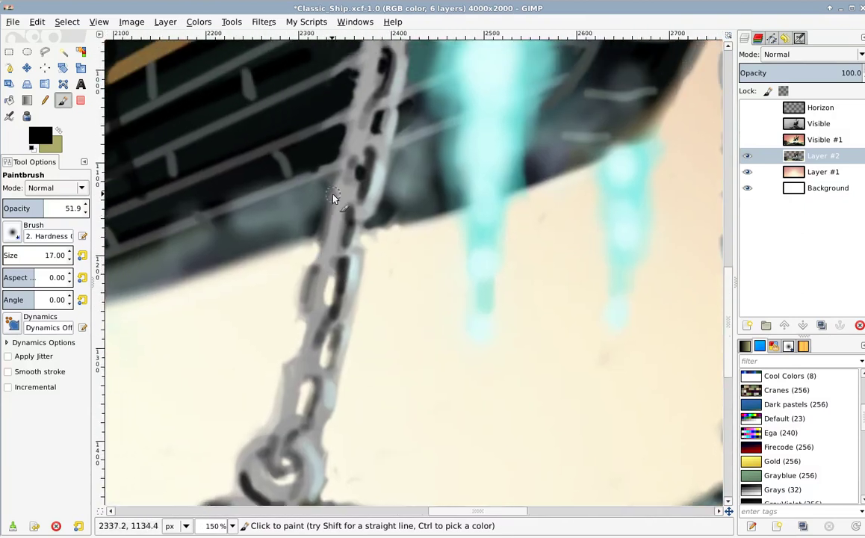
pyautogui.click(323, 252)
pyautogui.moveTo(333, 192); pyautogui.dragTo(325, 255)
pyautogui.scroll(-3, 335, 261)
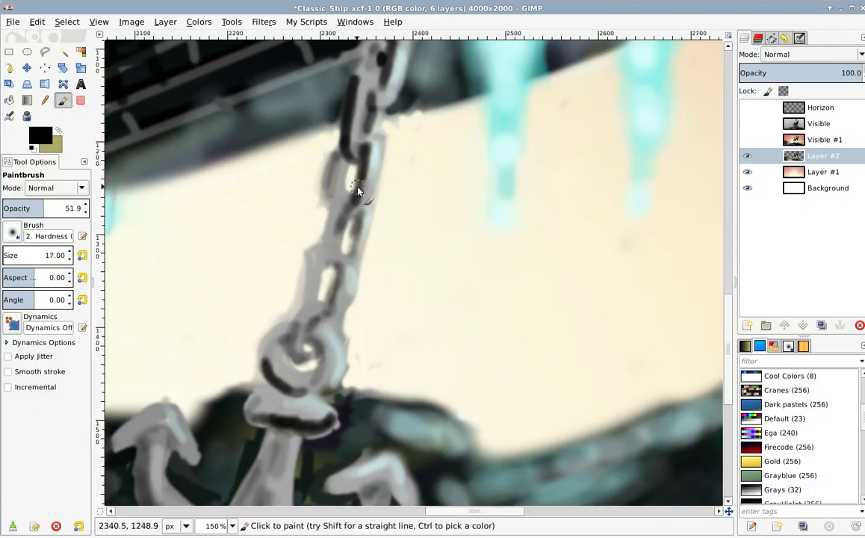
# Extend the black left-edge shading to the next front chain links higher up against the hull.
pyautogui.scroll(5, 336, 205)
pyautogui.hscroll(2, 335, 200)
pyautogui.scroll(1, 332, 192)
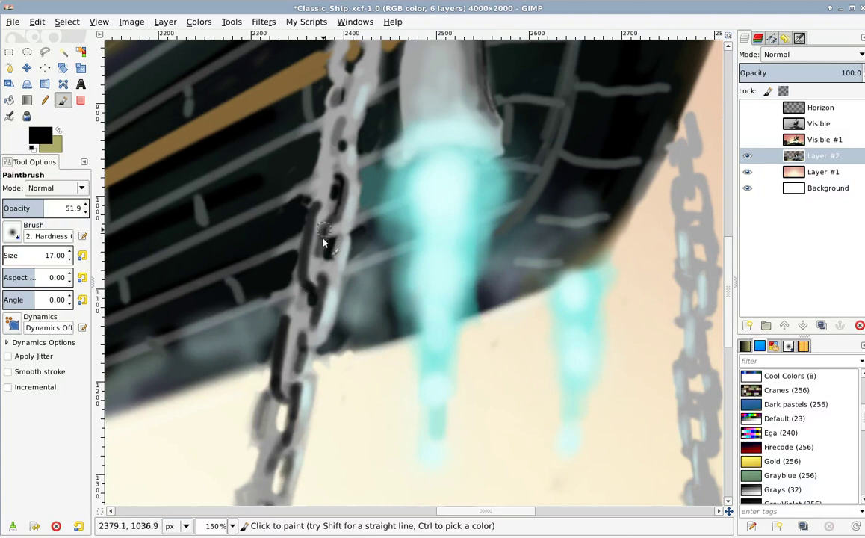
pyautogui.scroll(1, 321, 236)
pyautogui.hscroll(1, 321, 235)
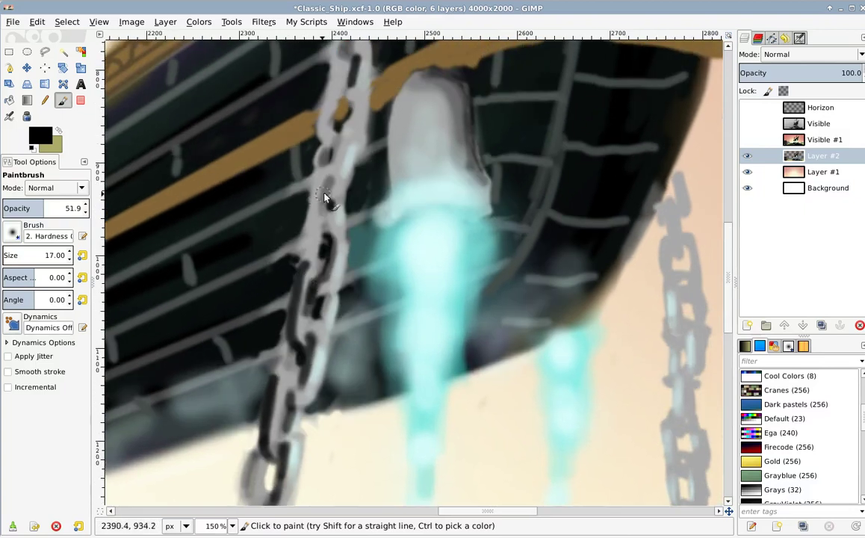
pyautogui.scroll(-2, 364, 182)
pyautogui.moveTo(272, 289); pyautogui.dragTo(264, 257)
pyautogui.scroll(-1, 284, 254)
pyautogui.hscroll(-1, 284, 254)
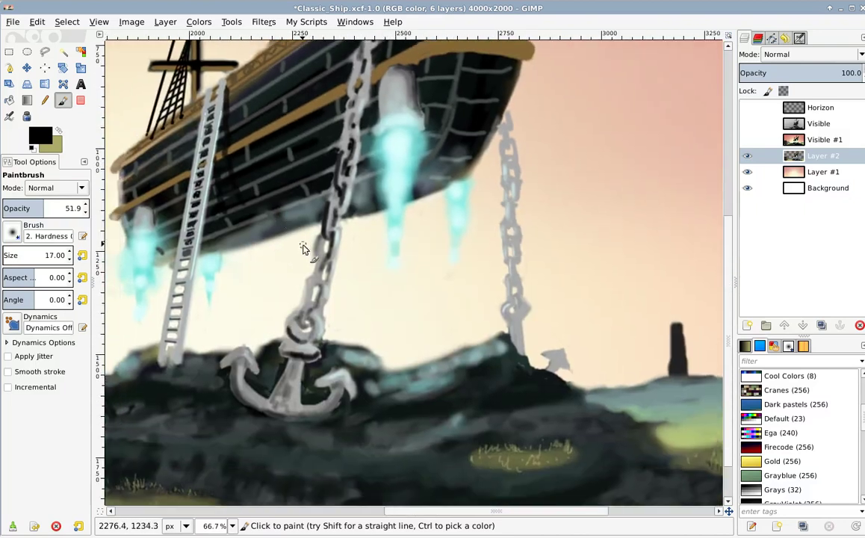
# Shade the left edges of the two front chain links hanging just below the hull in black.
pyautogui.scroll(2, 314, 254)
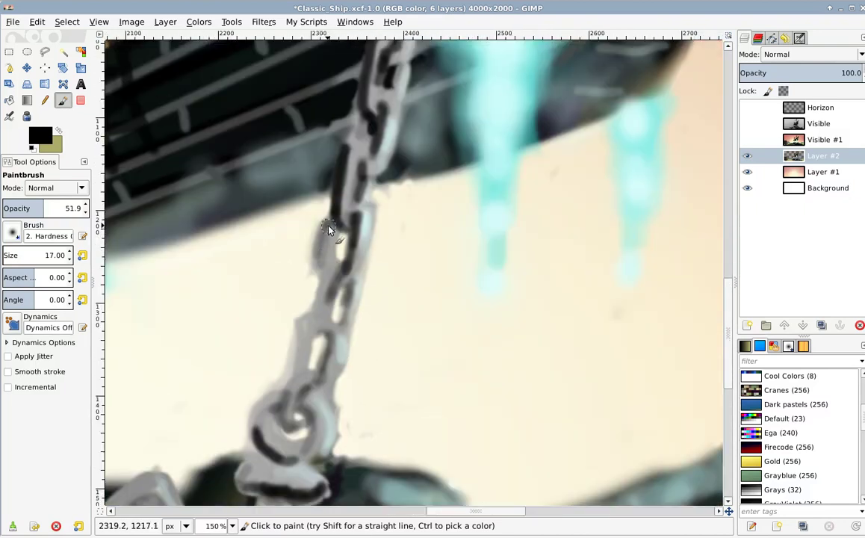
pyautogui.moveTo(320, 251)
pyautogui.mouseDown()
pyautogui.moveTo(318, 275)
pyautogui.moveTo(327, 265)
pyautogui.mouseUp()
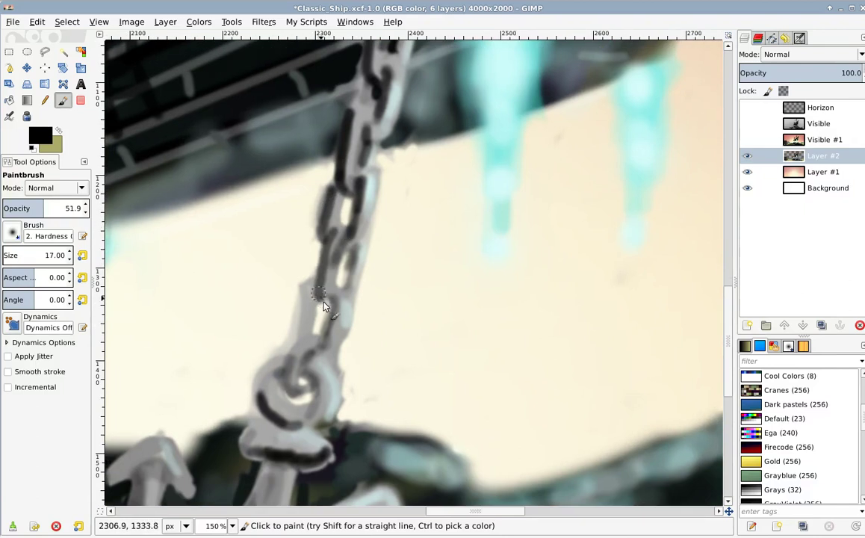
pyautogui.moveTo(329, 233); pyautogui.dragTo(323, 276)
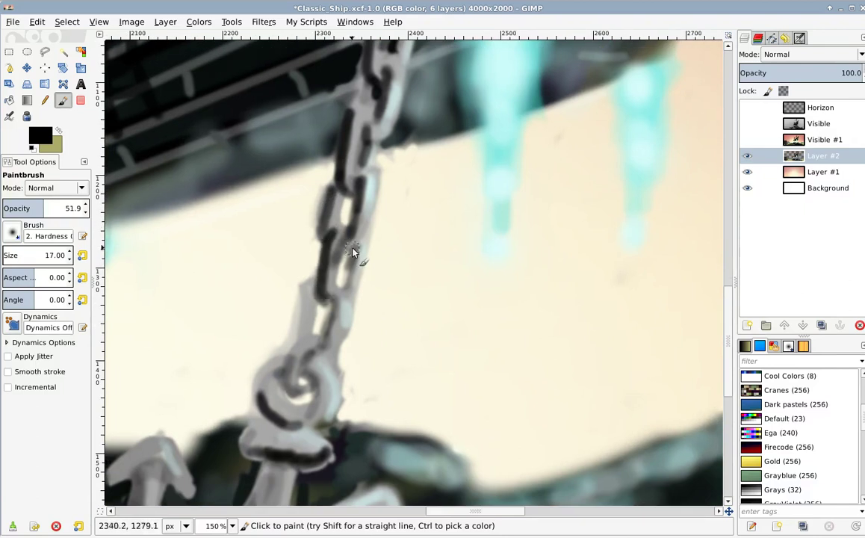
# Continue the black shading up the front chain links to the gold trim, darkening their left edges and openings.
pyautogui.scroll(8, 351, 198)
pyautogui.hscroll(2, 351, 198)
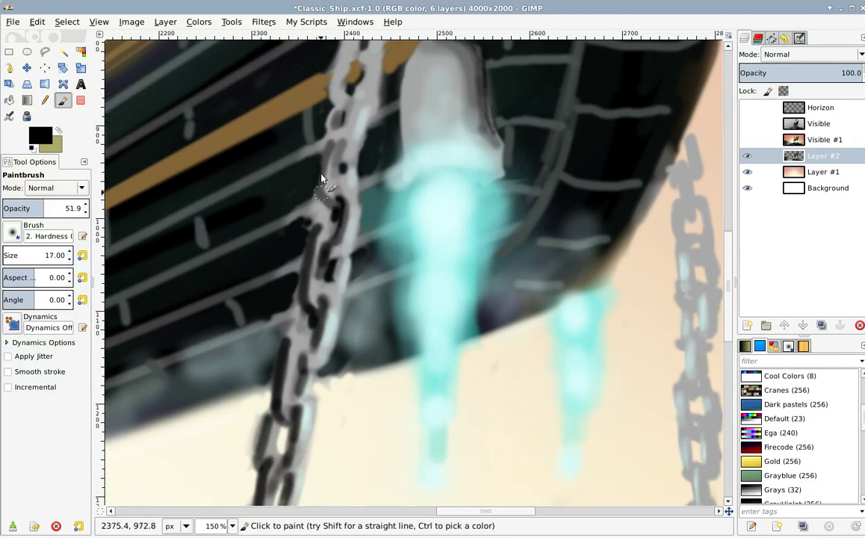
pyautogui.scroll(4, 331, 207)
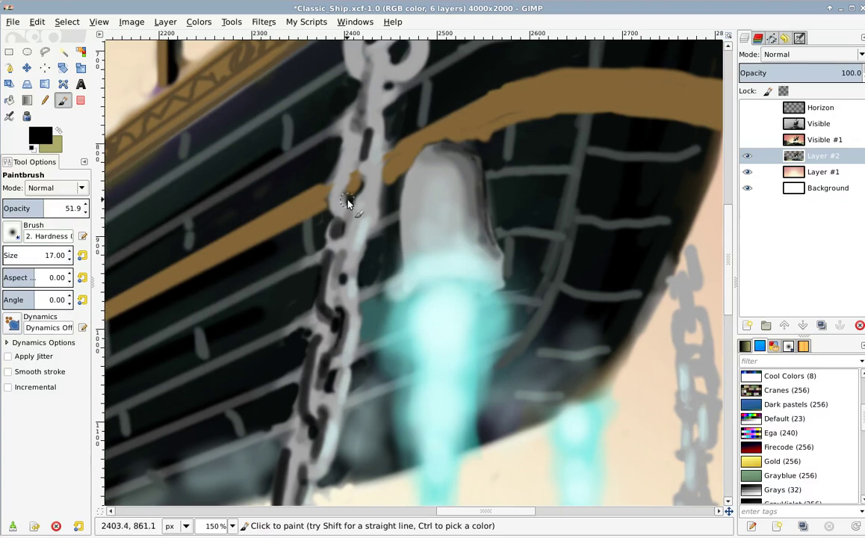
pyautogui.moveTo(347, 199); pyautogui.dragTo(346, 239)
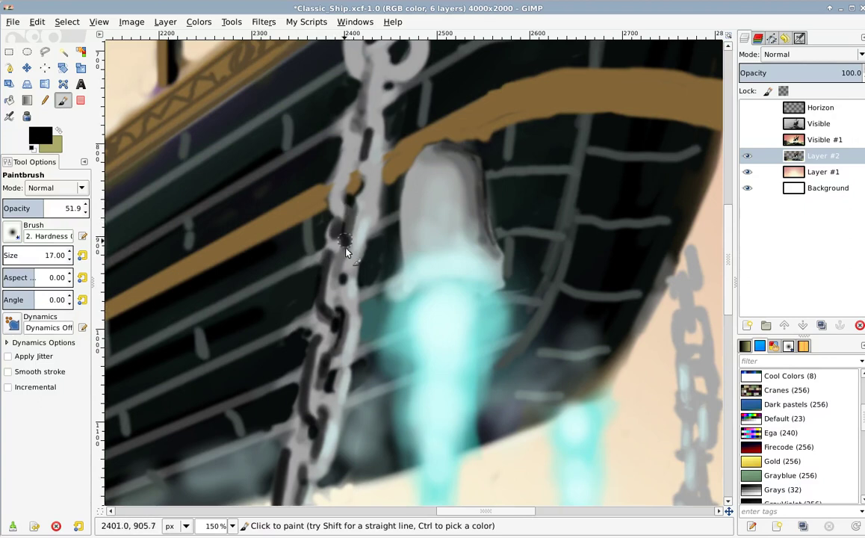
pyautogui.moveTo(346, 149); pyautogui.dragTo(327, 229)
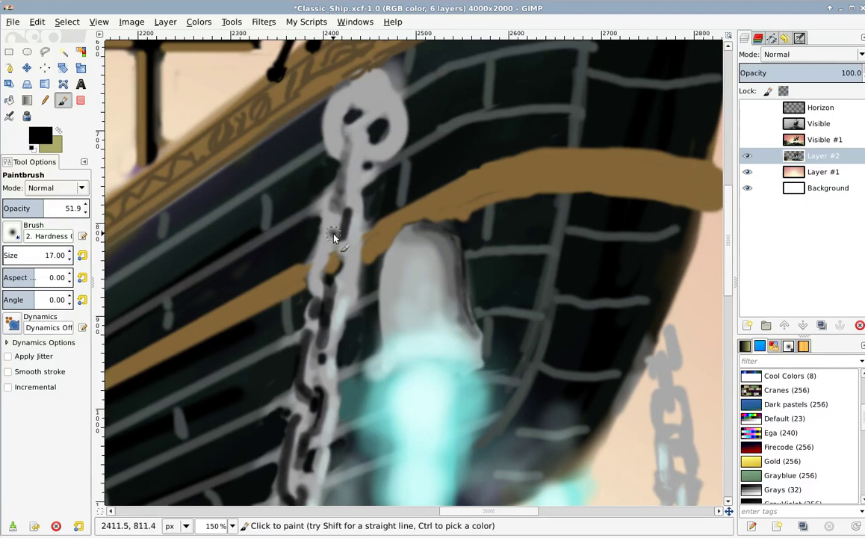
# Darken the left side of the topmost front chain links between the gold trim and the hull's mounting ring.
pyautogui.moveTo(325, 242)
pyautogui.mouseDown()
pyautogui.moveTo(313, 290)
pyautogui.moveTo(316, 250)
pyautogui.mouseUp()
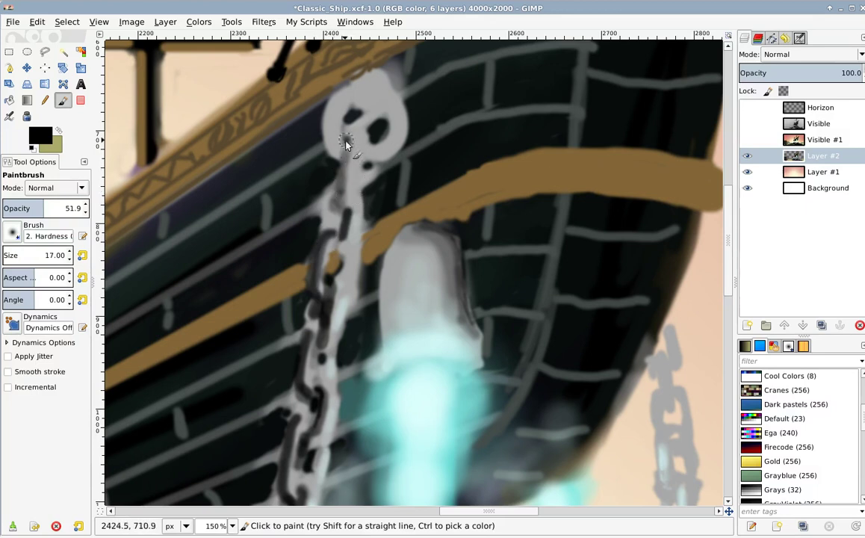
pyautogui.moveTo(343, 149); pyautogui.dragTo(333, 221)
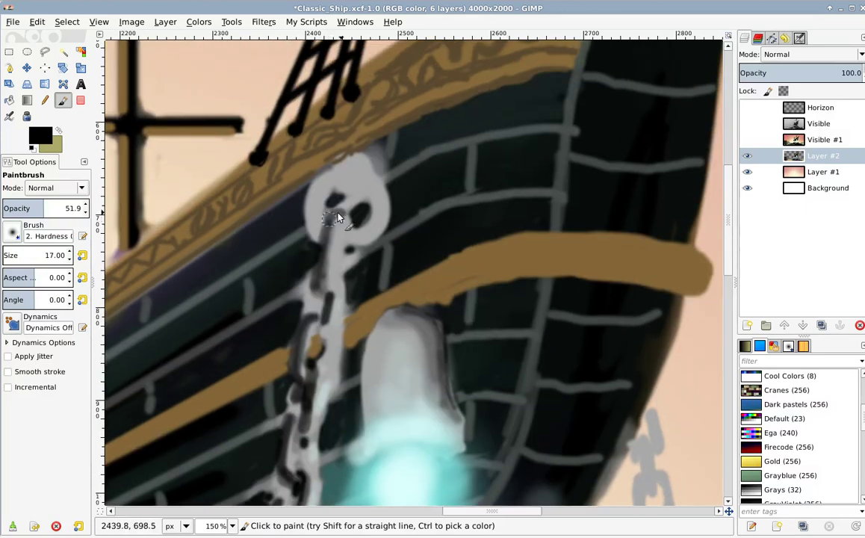
pyautogui.scroll(-5, 328, 239)
pyautogui.scroll(-3, 301, 265)
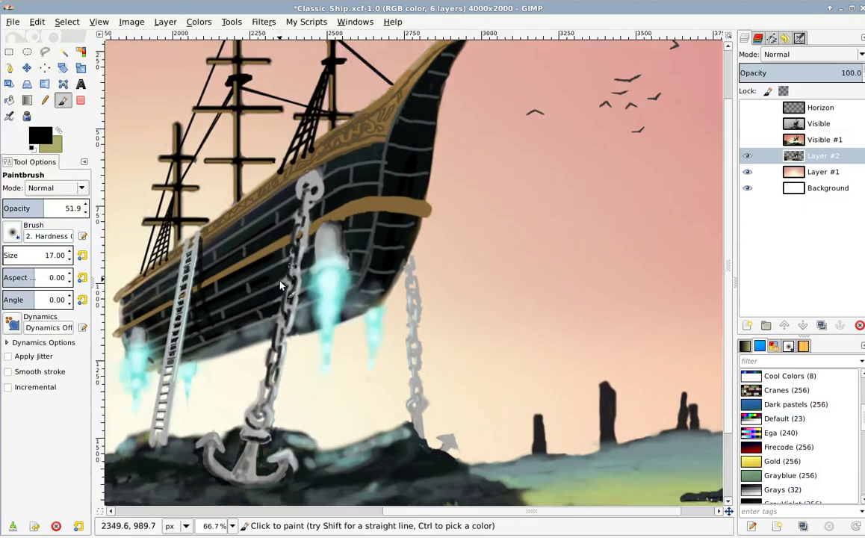
pyautogui.scroll(1, 304, 247)
pyautogui.scroll(-2, 310, 251)
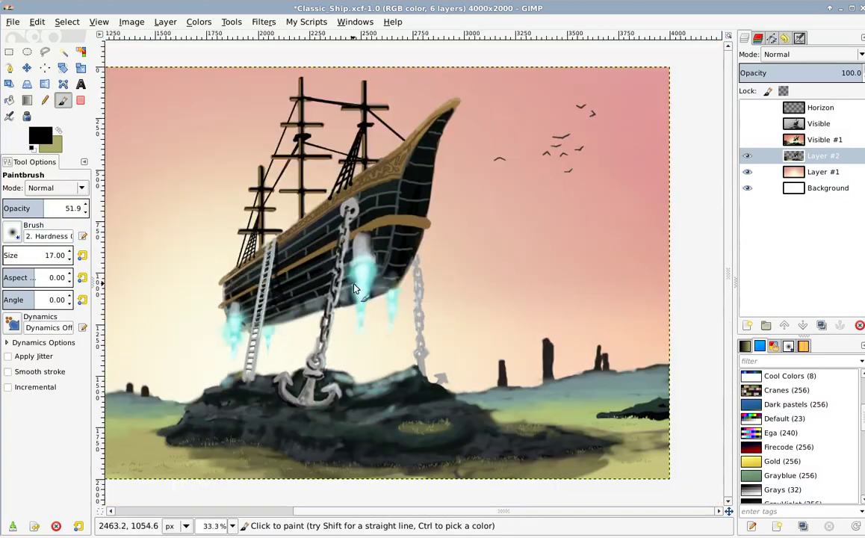
# Darken the lowest links of the front chain and the hook looping through the anchor's ring with black strokes.
pyautogui.scroll(3, 310, 290)
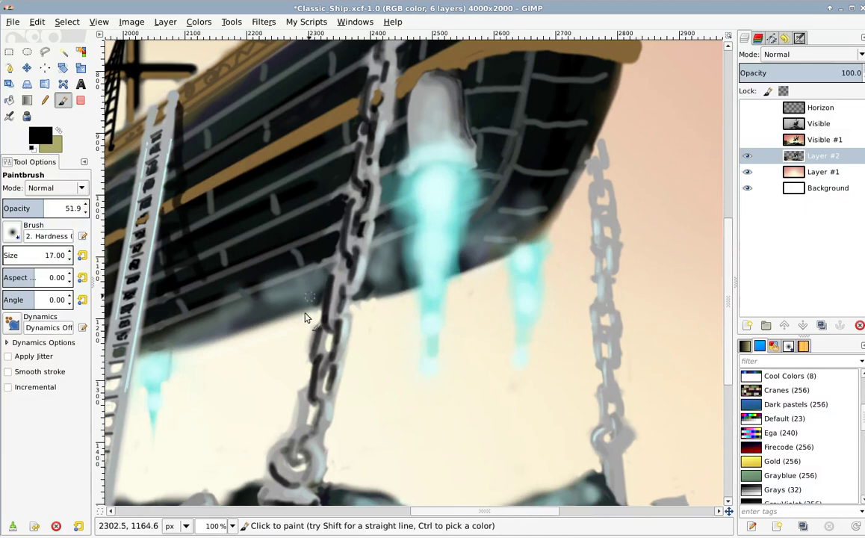
pyautogui.moveTo(295, 348); pyautogui.dragTo(324, 188)
pyautogui.scroll(1, 335, 252)
pyautogui.moveTo(335, 251)
pyautogui.mouseDown()
pyautogui.moveTo(366, 155)
pyautogui.moveTo(343, 214)
pyautogui.moveTo(339, 158)
pyautogui.moveTo(343, 174)
pyautogui.moveTo(347, 166)
pyautogui.moveTo(322, 239)
pyautogui.moveTo(324, 208)
pyautogui.moveTo(324, 252)
pyautogui.moveTo(341, 259)
pyautogui.moveTo(329, 217)
pyautogui.moveTo(340, 200)
pyautogui.moveTo(319, 222)
pyautogui.moveTo(328, 213)
pyautogui.moveTo(320, 239)
pyautogui.moveTo(331, 255)
pyautogui.moveTo(342, 219)
pyautogui.moveTo(343, 247)
pyautogui.moveTo(313, 237)
pyautogui.mouseUp()
pyautogui.scroll(-4, 313, 241)
pyautogui.scroll(-1, 263, 314)
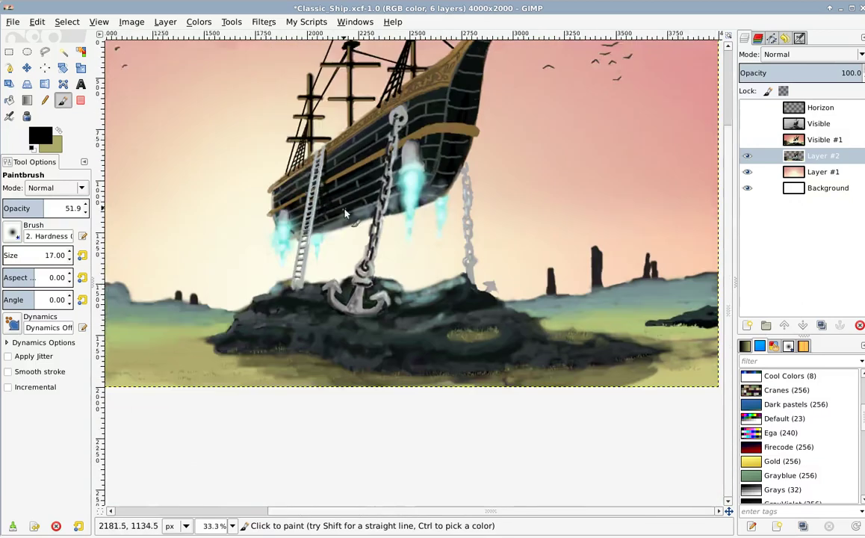
# Pick the grey of the front chain and paint it over the black strokes on the links below the hull to soften them.
pyautogui.scroll(3, 459, 274)
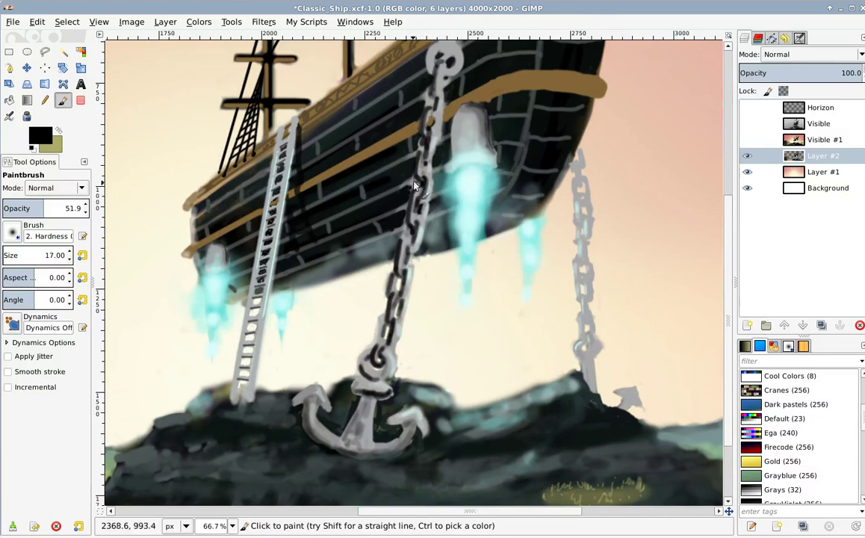
pyautogui.keyDown('ctrl'); pyautogui.scroll(2, 408, 282); pyautogui.keyUp('ctrl')
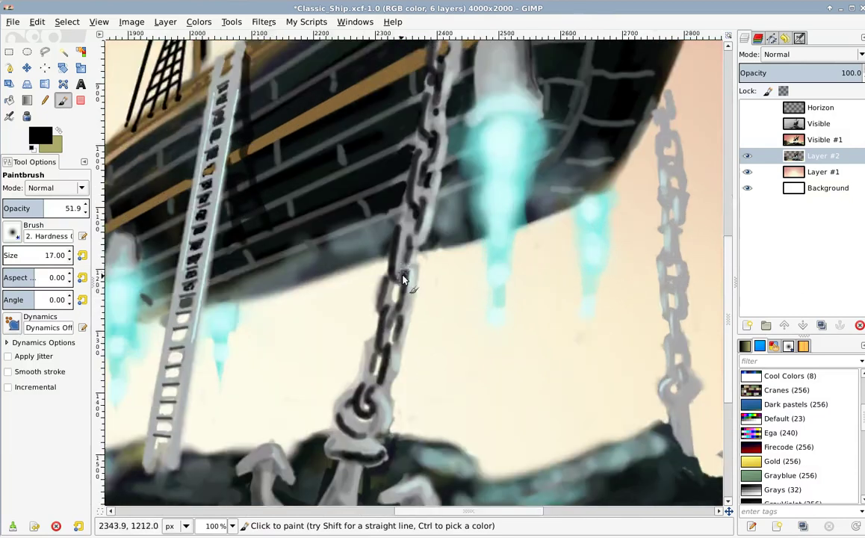
pyautogui.keyDown('ctrl'); pyautogui.click(414, 208); pyautogui.keyUp('ctrl')
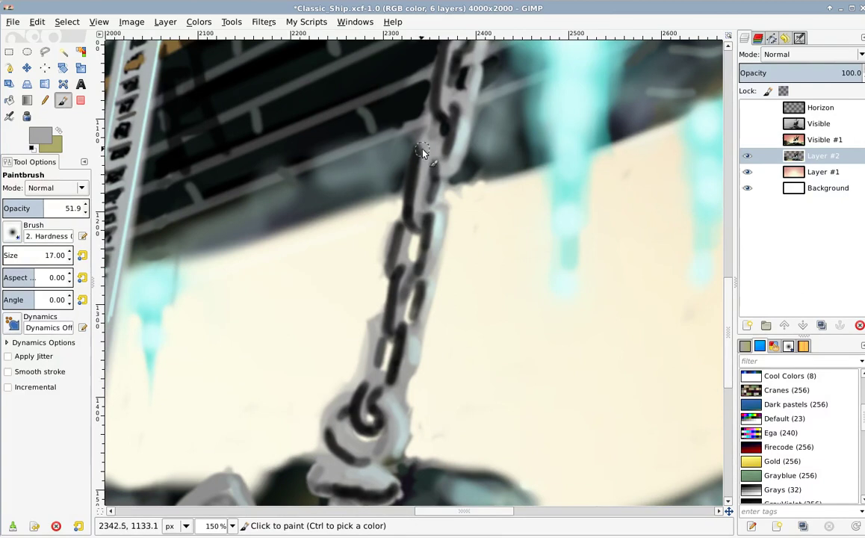
pyautogui.moveTo(420, 150)
pyautogui.mouseDown()
pyautogui.moveTo(411, 217)
pyautogui.moveTo(417, 236)
pyautogui.moveTo(426, 215)
pyautogui.moveTo(423, 239)
pyautogui.mouseUp()
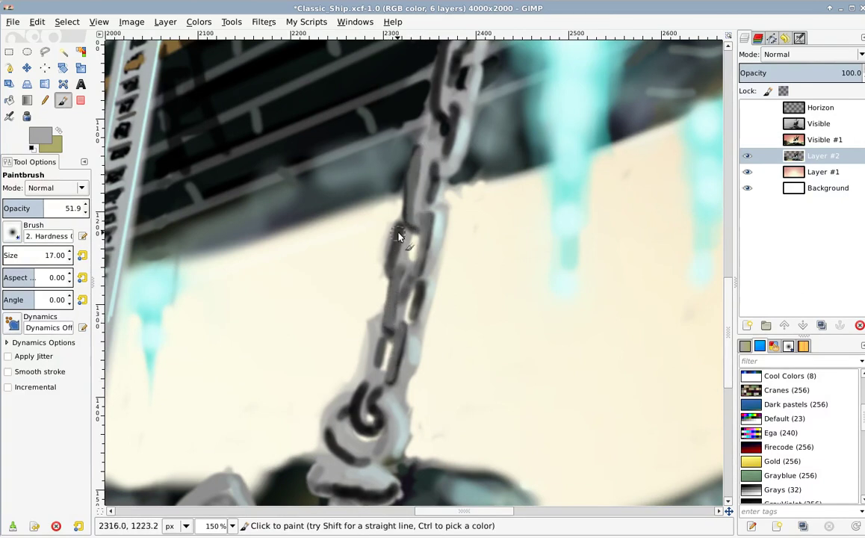
pyautogui.scroll(-3, 389, 348)
pyautogui.scroll(-4, 386, 323)
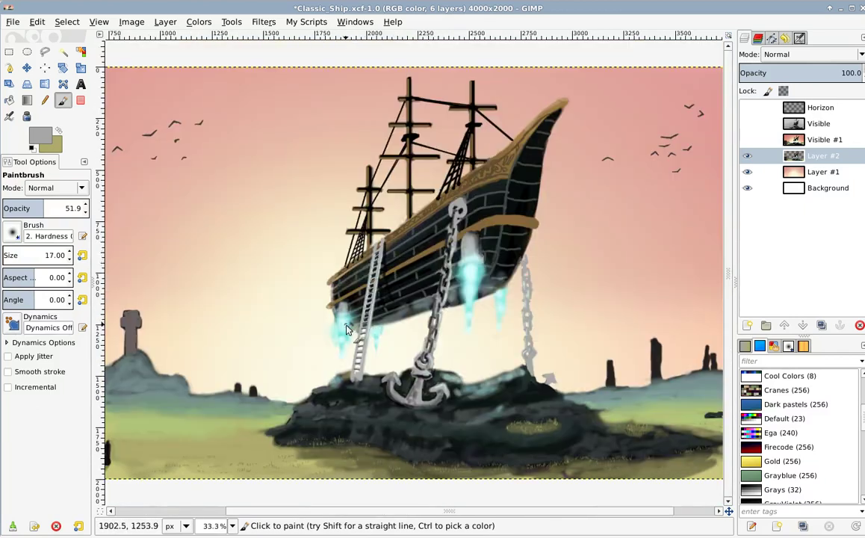
# Pick black from the rock beside the anchor and paint short dark shading marks down the anchor's shank to its base.
pyautogui.moveTo(332, 322); pyautogui.dragTo(402, 292)
pyautogui.moveTo(440, 318); pyautogui.dragTo(377, 273)
pyautogui.scroll(4, 377, 273)
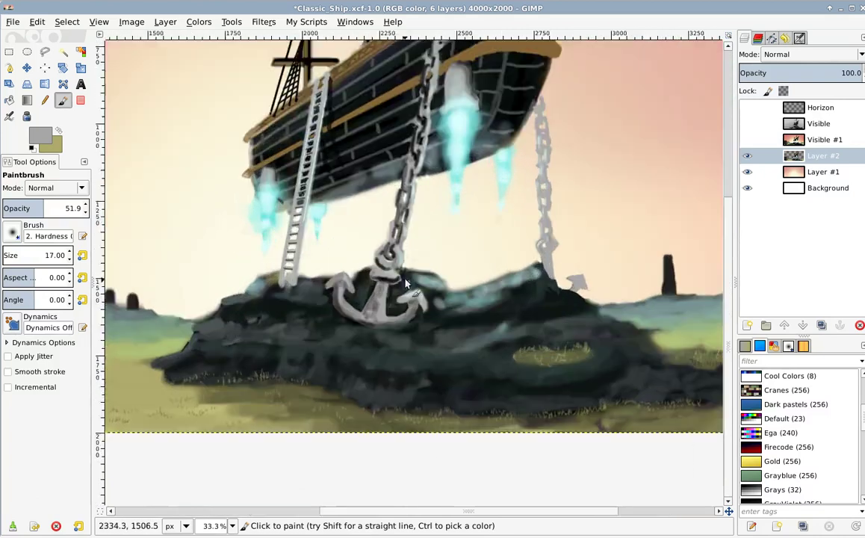
pyautogui.keyDown('ctrl'); pyautogui.click(398, 284); pyautogui.keyUp('ctrl')
pyautogui.moveTo(251, 311)
pyautogui.mouseDown()
pyautogui.moveTo(260, 286)
pyautogui.moveTo(324, 265)
pyautogui.mouseUp()
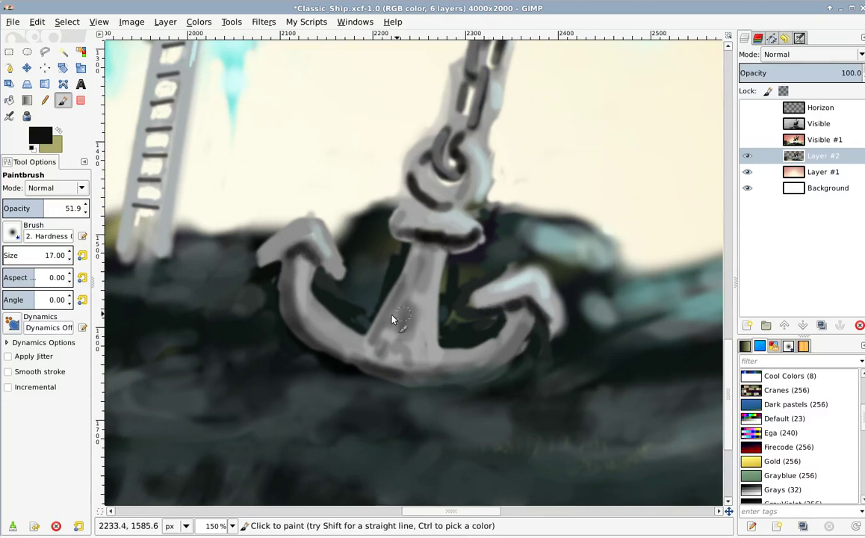
pyautogui.scroll(-1, 396, 299)
pyautogui.hscroll(-1, 396, 299)
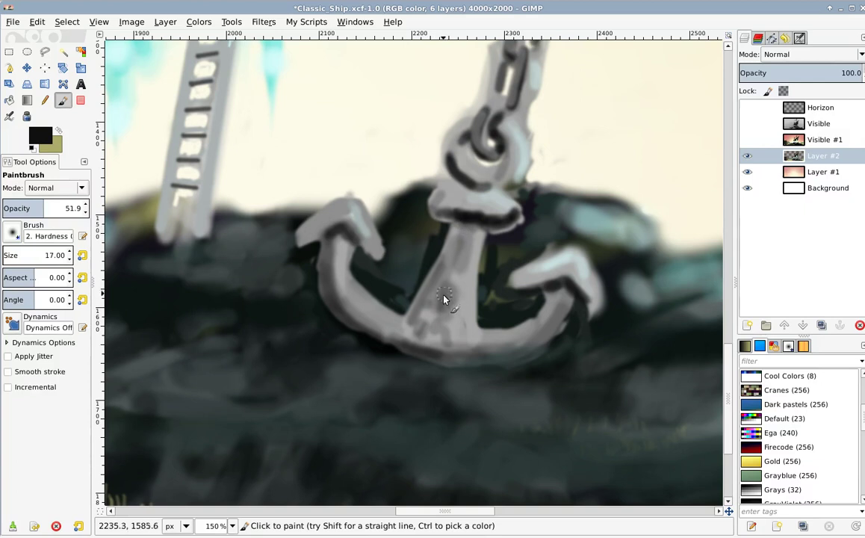
pyautogui.click(448, 289)
pyautogui.moveTo(455, 236)
pyautogui.mouseDown()
pyautogui.moveTo(465, 261)
pyautogui.moveTo(464, 238)
pyautogui.moveTo(438, 297)
pyautogui.mouseUp()
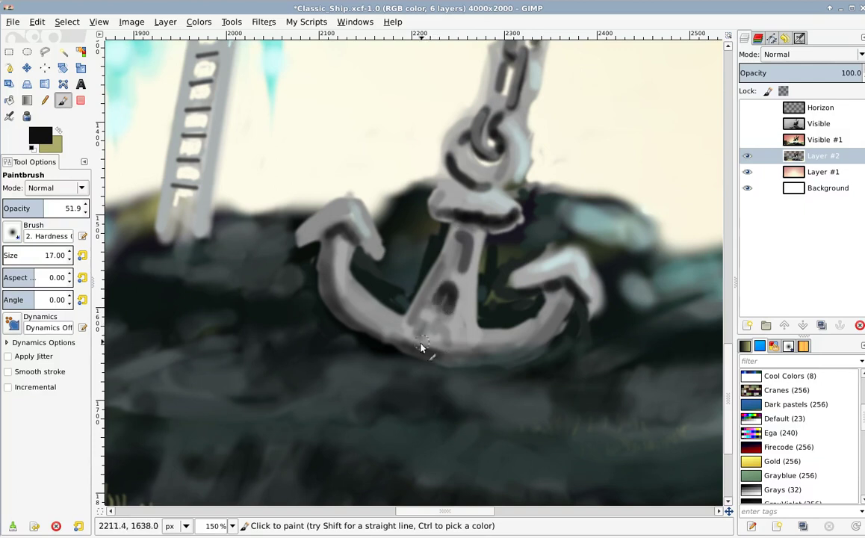
pyautogui.moveTo(423, 332); pyautogui.dragTo(443, 332)
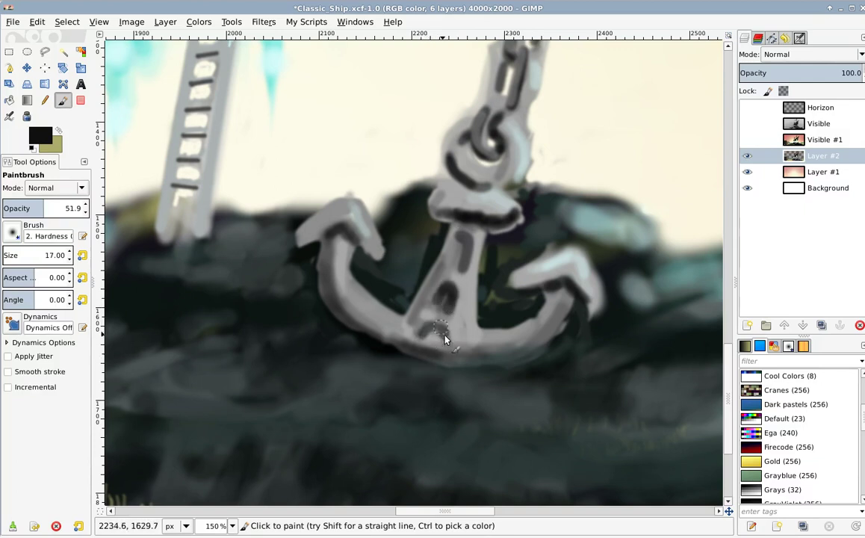
# Darken the outer and lower edges of the anchor's two curved arms with black strokes.
pyautogui.moveTo(326, 240); pyautogui.dragTo(334, 304)
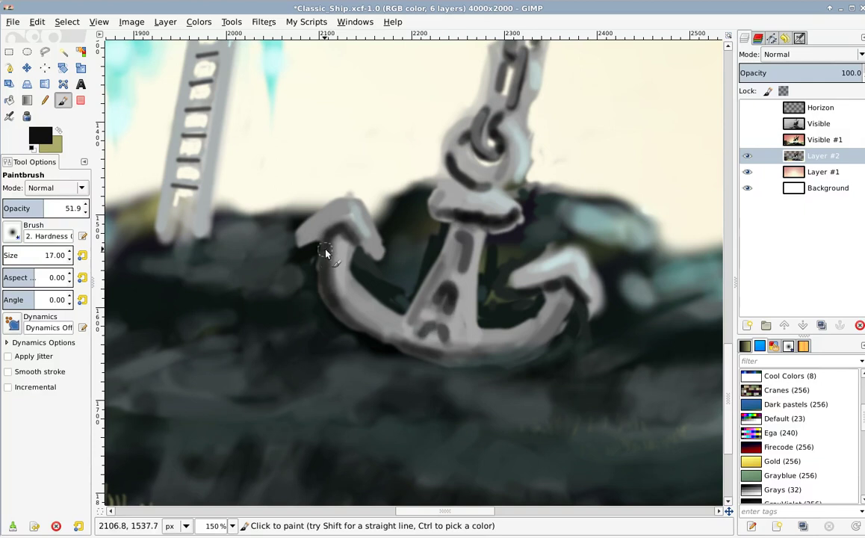
pyautogui.moveTo(328, 248)
pyautogui.mouseDown()
pyautogui.moveTo(329, 302)
pyautogui.moveTo(342, 324)
pyautogui.mouseUp()
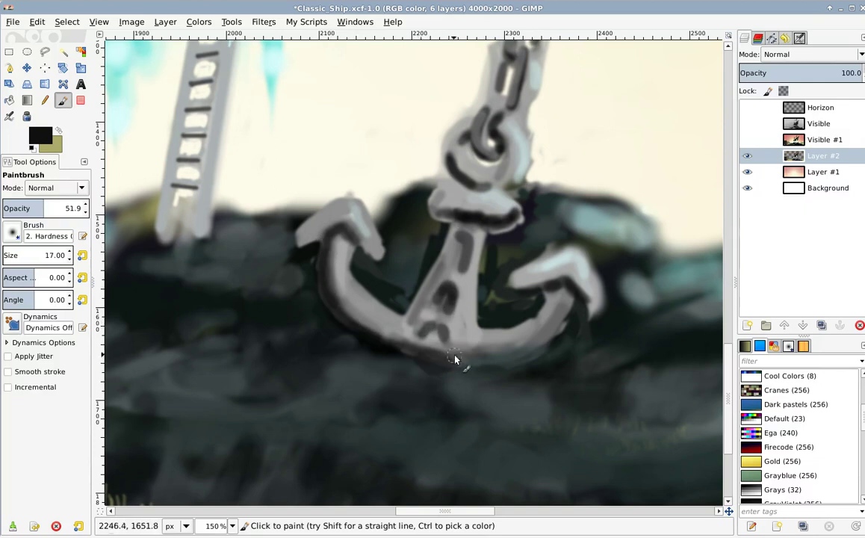
pyautogui.moveTo(454, 366)
pyautogui.mouseDown()
pyautogui.moveTo(487, 369)
pyautogui.moveTo(464, 368)
pyautogui.moveTo(516, 362)
pyautogui.moveTo(539, 347)
pyautogui.mouseUp()
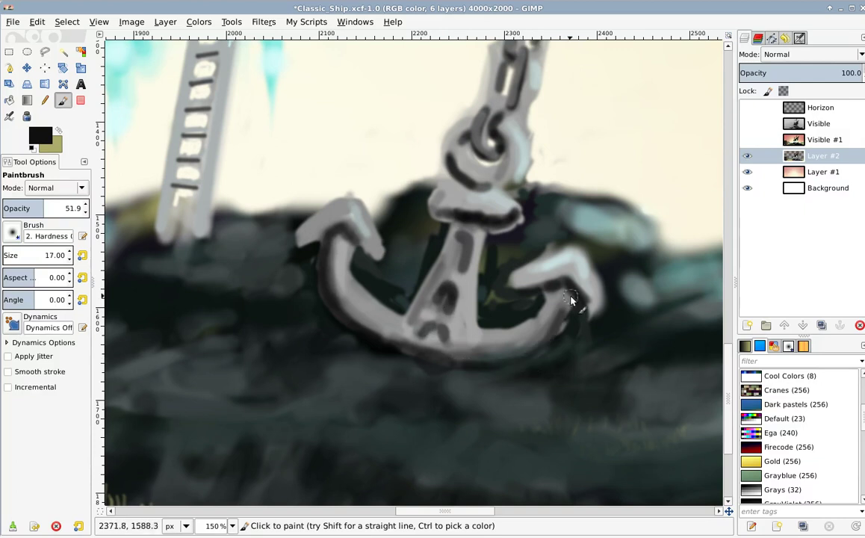
pyautogui.moveTo(573, 304)
pyautogui.mouseDown()
pyautogui.moveTo(564, 329)
pyautogui.moveTo(532, 354)
pyautogui.moveTo(473, 367)
pyautogui.mouseUp()
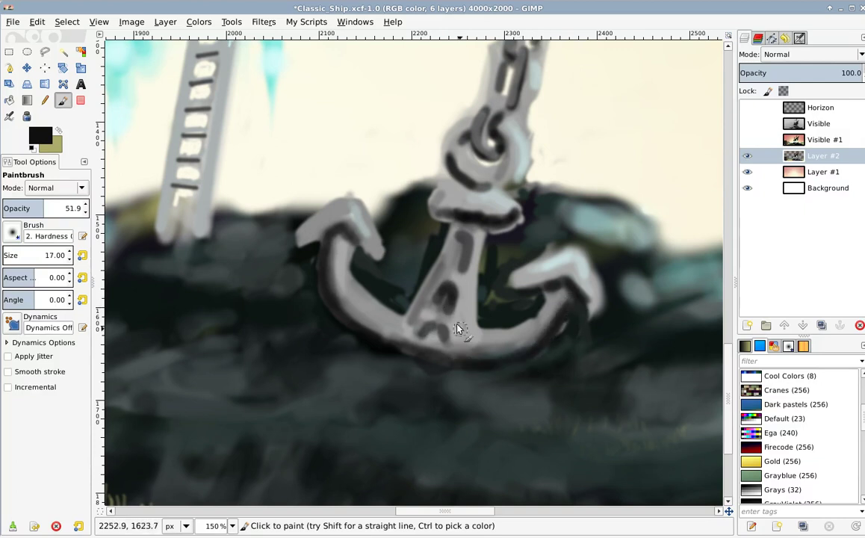
# Pick the hull's near-black and paint along the front chain's edges and openings over the hull to sharpen the links.
pyautogui.keyDown('ctrl'); pyautogui.scroll(-4, 452, 284); pyautogui.keyUp('ctrl')
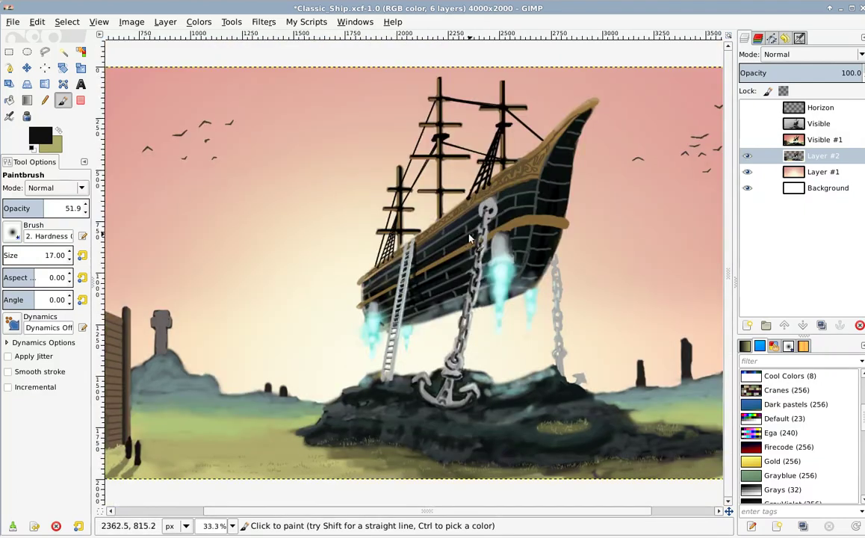
pyautogui.keyDown('ctrl'); pyautogui.scroll(-2, 466, 252); pyautogui.keyUp('ctrl')
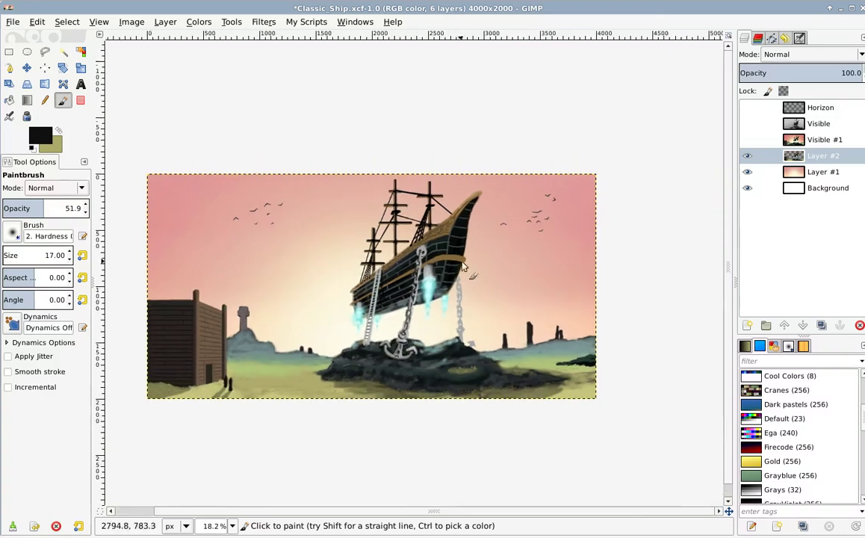
pyautogui.keyDown('ctrl'); pyautogui.scroll(3, 463, 265); pyautogui.keyUp('ctrl')
pyautogui.scroll(-1, 450, 281)
pyautogui.moveTo(344, 300); pyautogui.dragTo(403, 284)
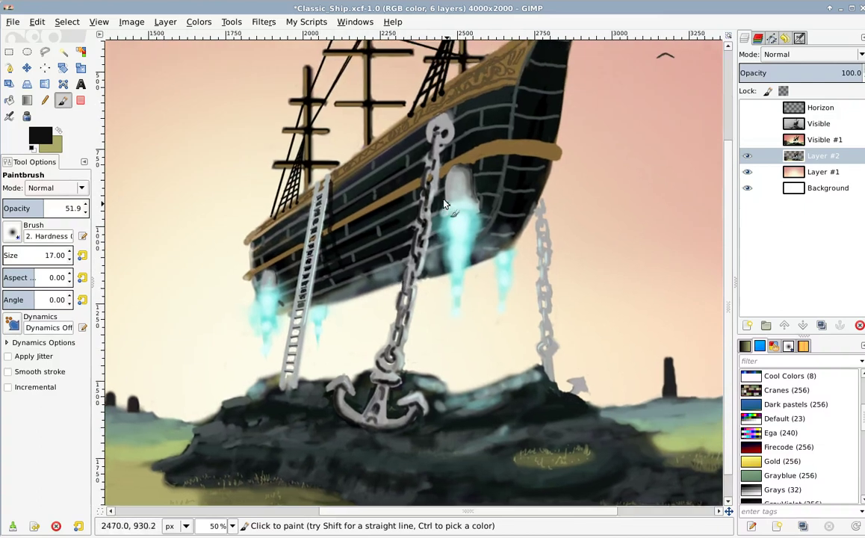
pyautogui.keyDown('ctrl'); pyautogui.scroll(3, 403, 284); pyautogui.keyUp('ctrl')
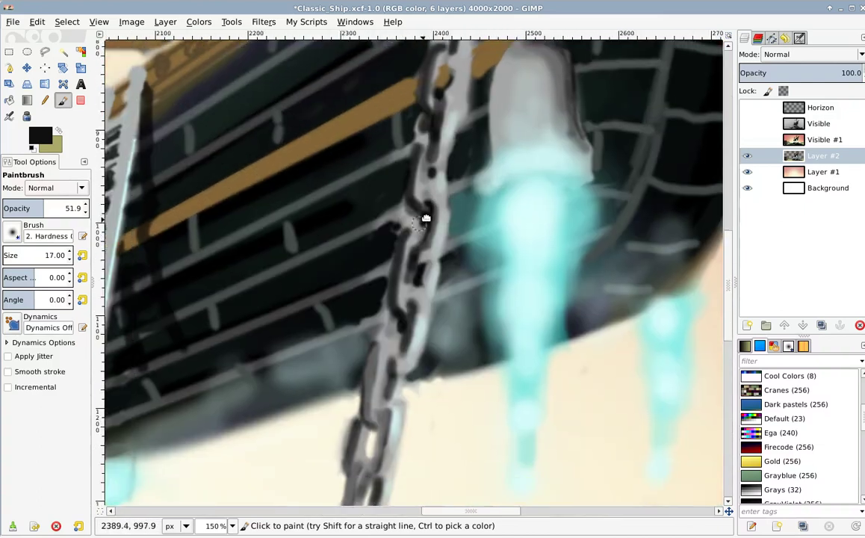
pyautogui.press('o')
pyautogui.press('p')
pyautogui.moveTo(406, 196)
pyautogui.mouseDown()
pyautogui.moveTo(380, 206)
pyautogui.moveTo(388, 228)
pyautogui.moveTo(402, 225)
pyautogui.moveTo(394, 239)
pyautogui.mouseUp()
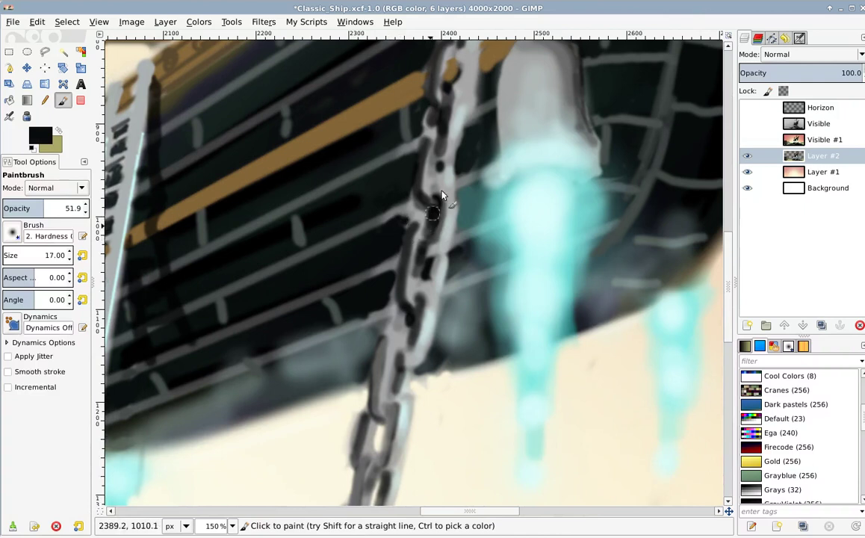
pyautogui.moveTo(472, 85); pyautogui.dragTo(425, 180)
pyautogui.scroll(3, 401, 175)
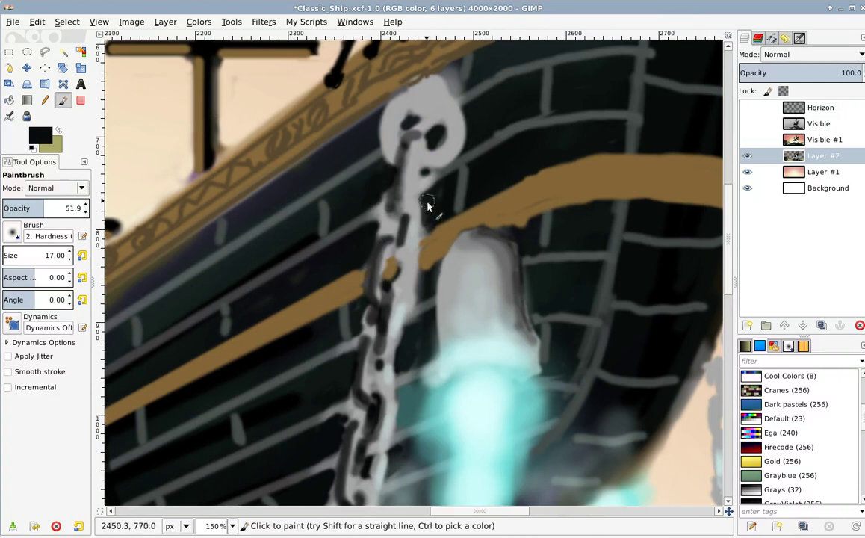
# Examine the front chain's shading from the mounting ring down to the anchor's ring.
pyautogui.scroll(-4, 427, 224)
pyautogui.hscroll(-1, 441, 198)
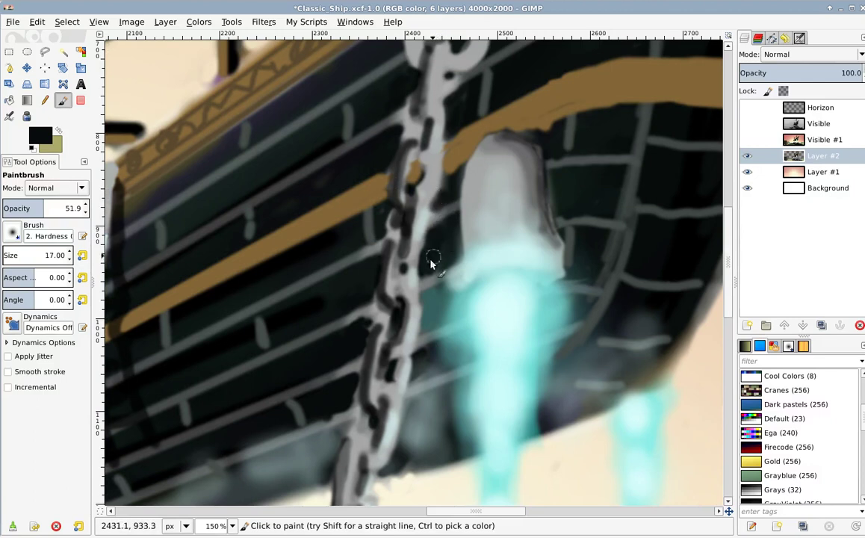
pyautogui.scroll(-5, 432, 247)
pyautogui.hscroll(-3, 431, 248)
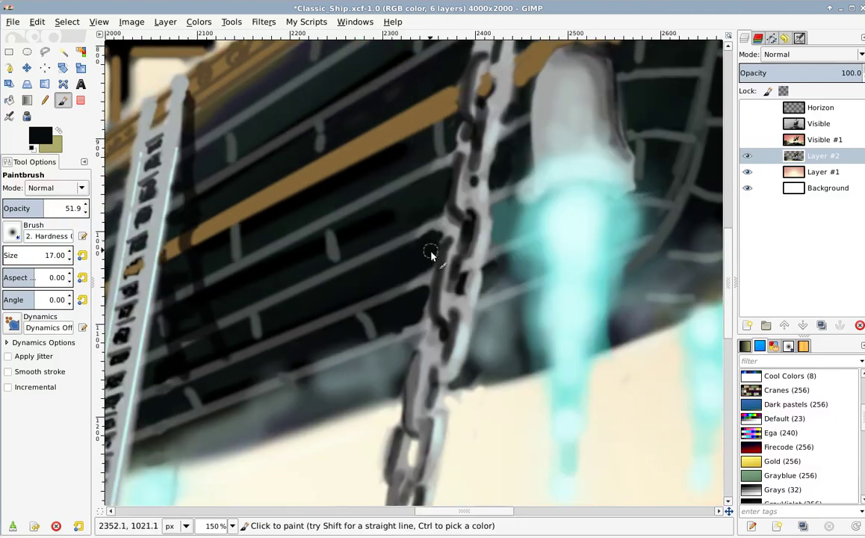
pyautogui.scroll(-4, 418, 246)
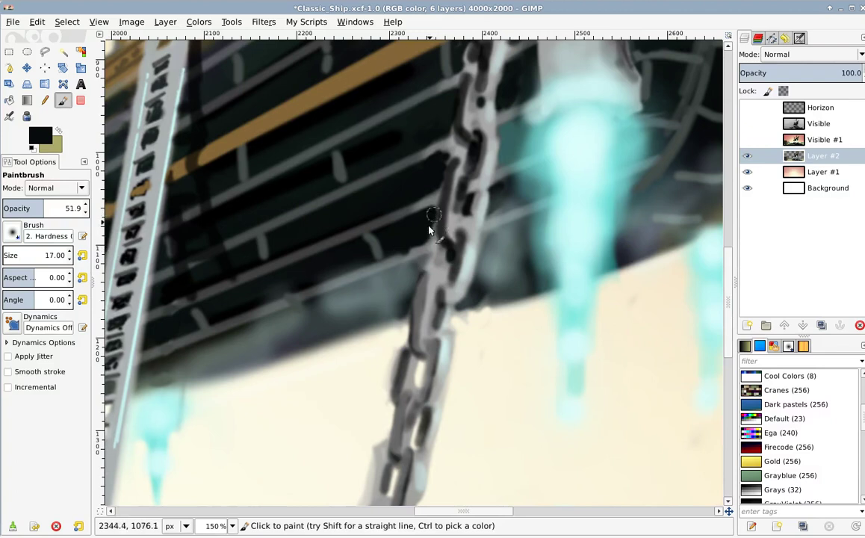
pyautogui.scroll(-3, 404, 256)
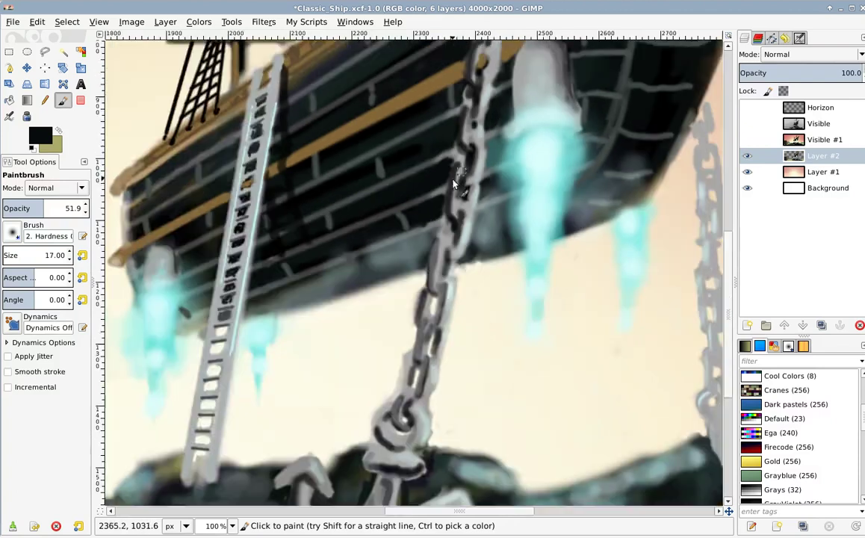
pyautogui.scroll(1, 395, 193)
pyautogui.scroll(2, 394, 177)
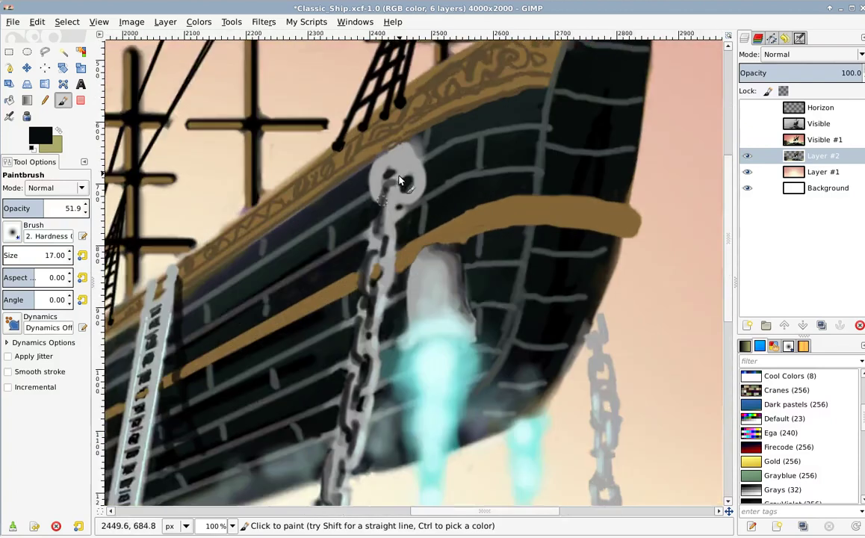
# Shade the chain's mounting ring with a picked dark grey and trim its upper edge with the hull's dark colour.
pyautogui.keyDown('ctrl'); pyautogui.click(377, 206); pyautogui.keyUp('ctrl')
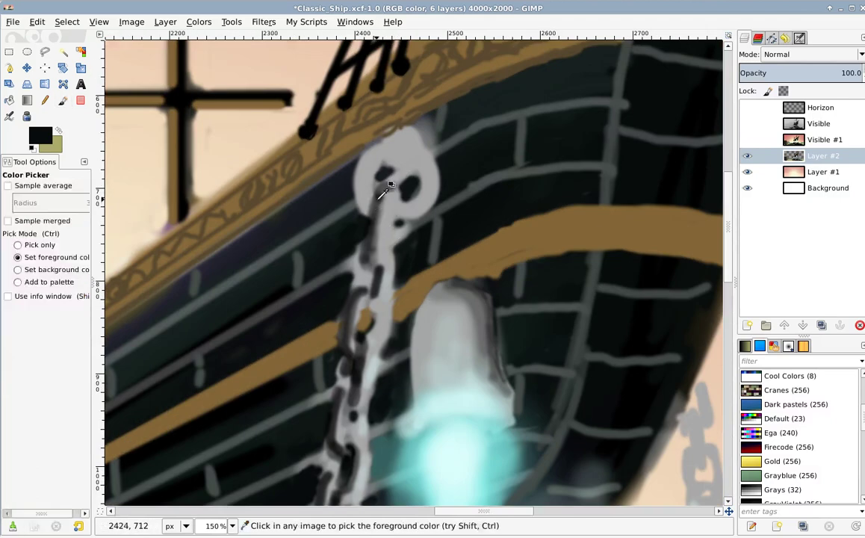
pyautogui.click(381, 144)
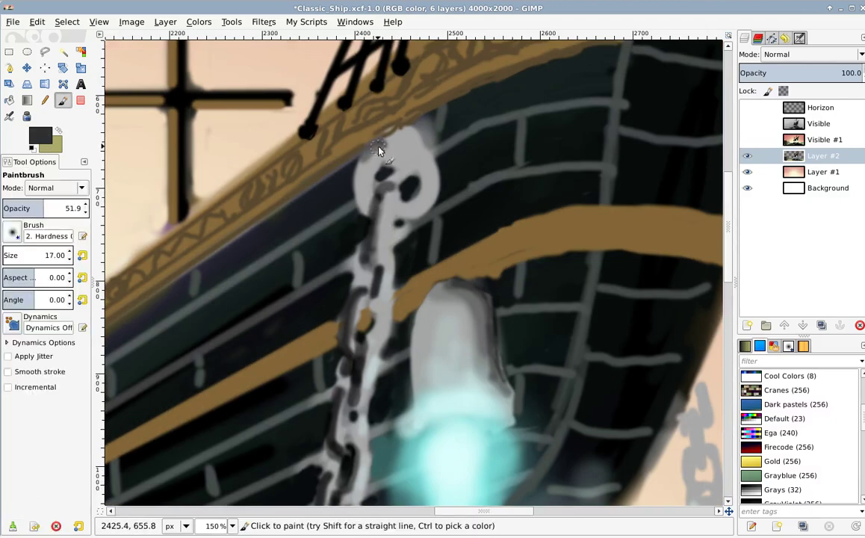
pyautogui.keyDown('ctrl'); pyautogui.click(350, 307); pyautogui.keyUp('ctrl')
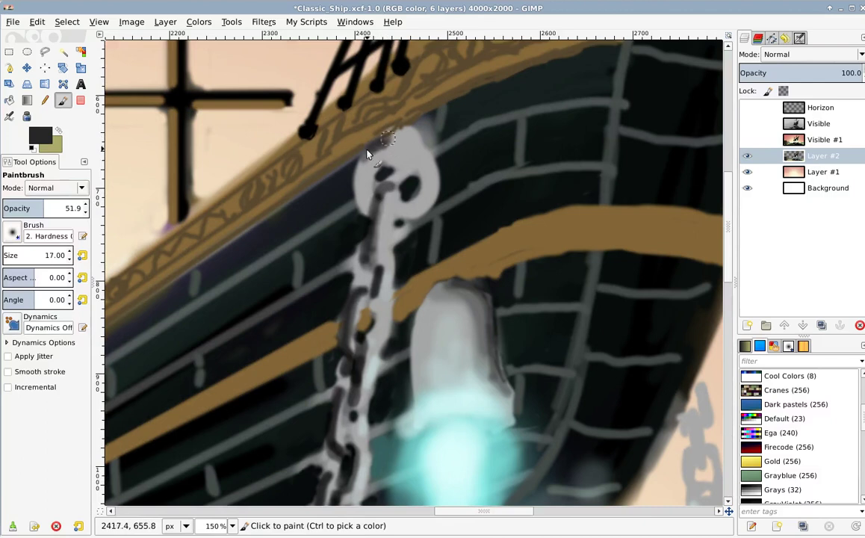
pyautogui.click(359, 213)
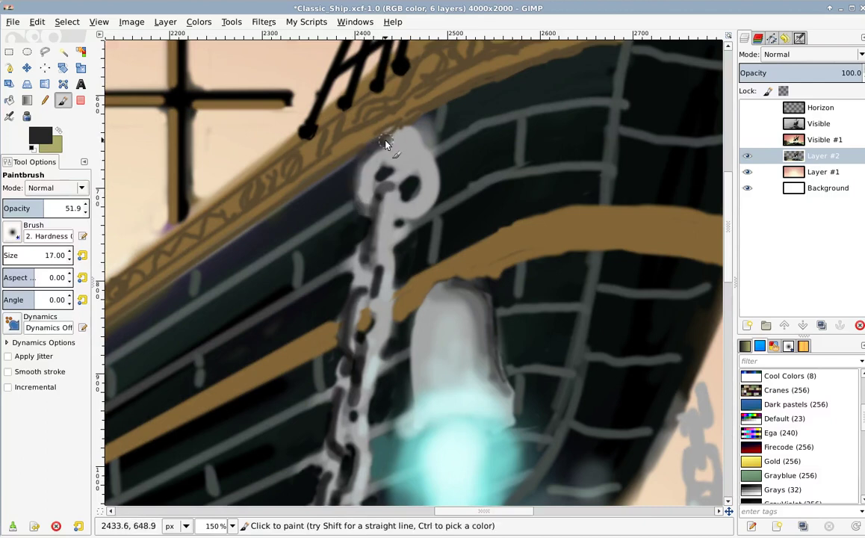
pyautogui.click(401, 136)
pyautogui.moveTo(393, 159)
pyautogui.mouseDown()
pyautogui.moveTo(405, 179)
pyautogui.moveTo(392, 177)
pyautogui.moveTo(410, 173)
pyautogui.moveTo(396, 158)
pyautogui.moveTo(411, 188)
pyautogui.moveTo(424, 190)
pyautogui.moveTo(373, 184)
pyautogui.moveTo(406, 142)
pyautogui.moveTo(425, 145)
pyautogui.moveTo(406, 135)
pyautogui.moveTo(421, 129)
pyautogui.mouseUp()
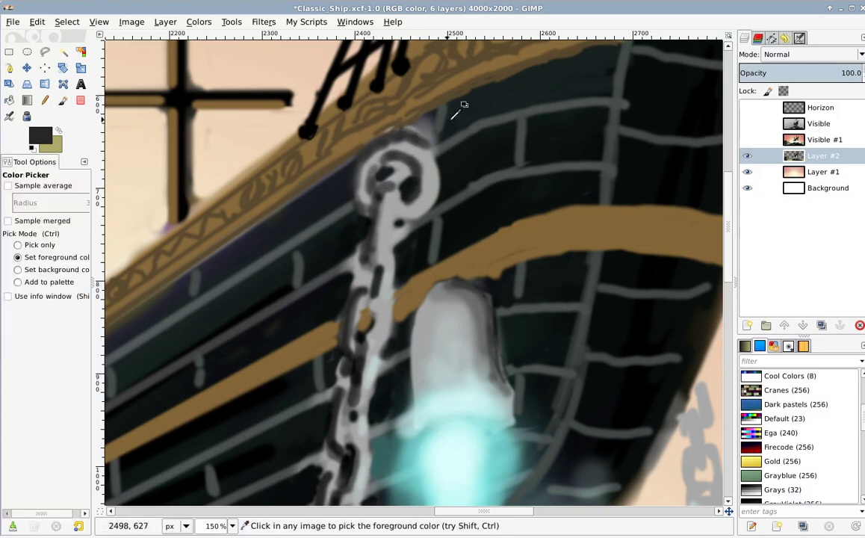
pyautogui.keyDown('ctrl'); pyautogui.click(459, 114); pyautogui.keyUp('ctrl')
pyautogui.click(424, 124)
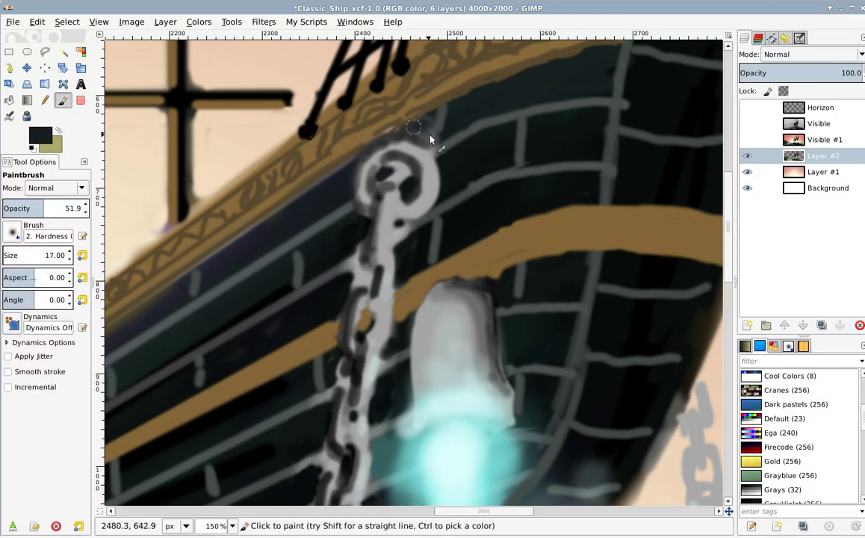
# Examine the whole painting and the ship's chain and anchor to judge the new shading.
pyautogui.scroll(-2, 392, 176)
pyautogui.moveTo(354, 253); pyautogui.dragTo(396, 178)
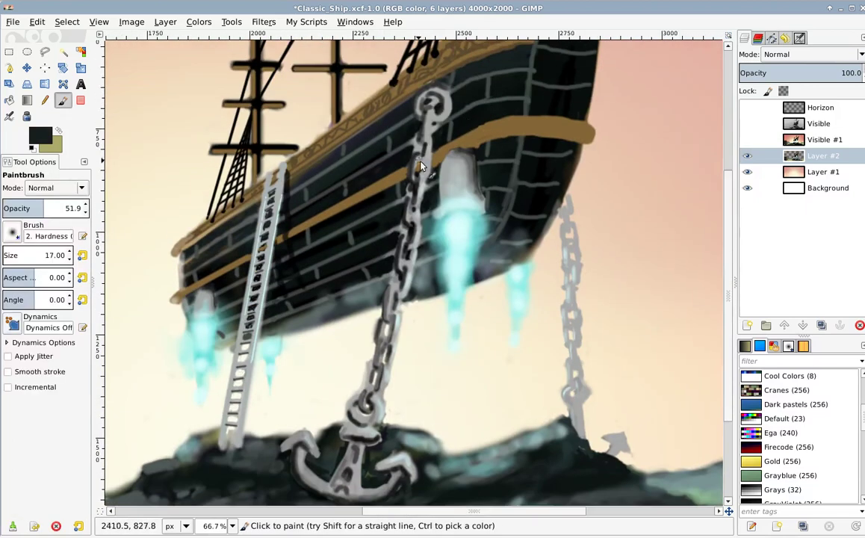
pyautogui.moveTo(378, 231); pyautogui.dragTo(377, 180)
pyautogui.scroll(-3, 376, 247)
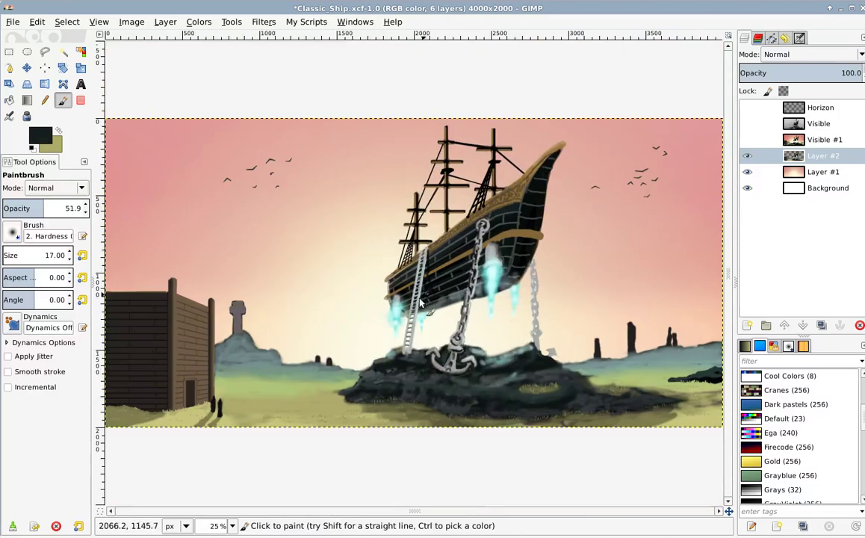
pyautogui.scroll(-2, 370, 287)
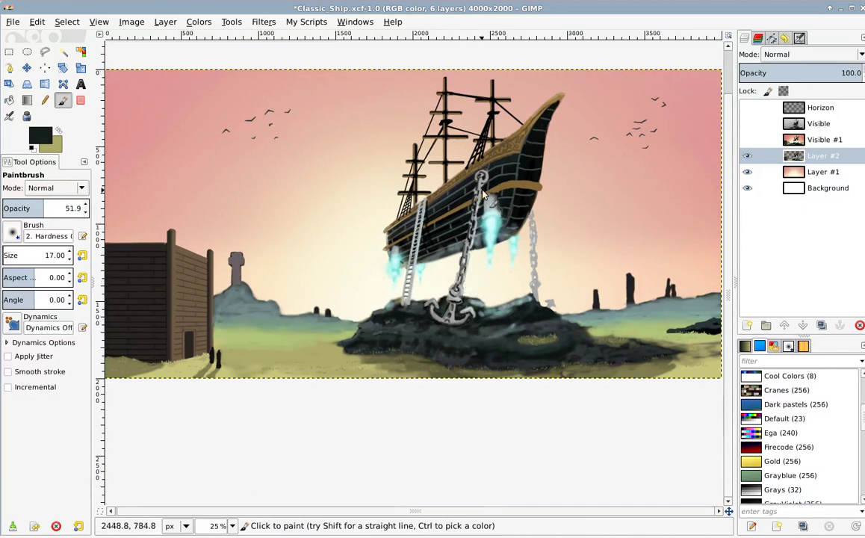
pyautogui.scroll(2, 446, 288)
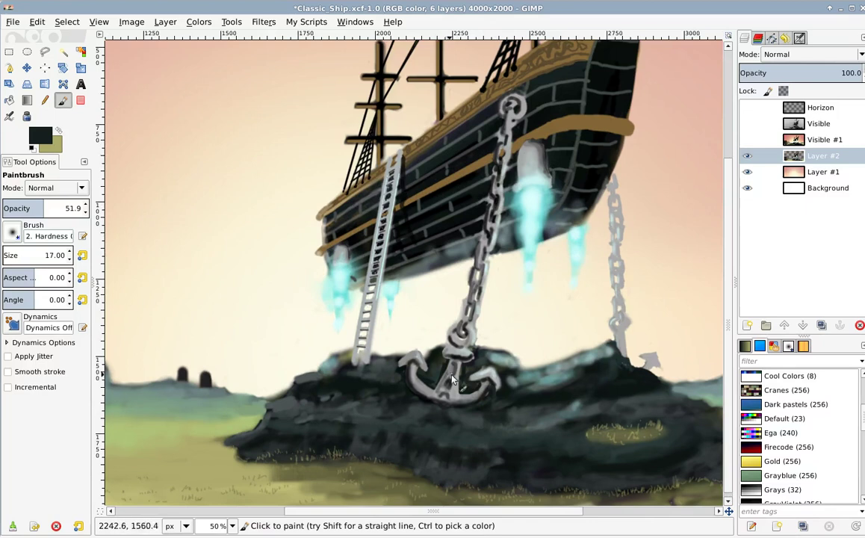
pyautogui.scroll(-2, 459, 277)
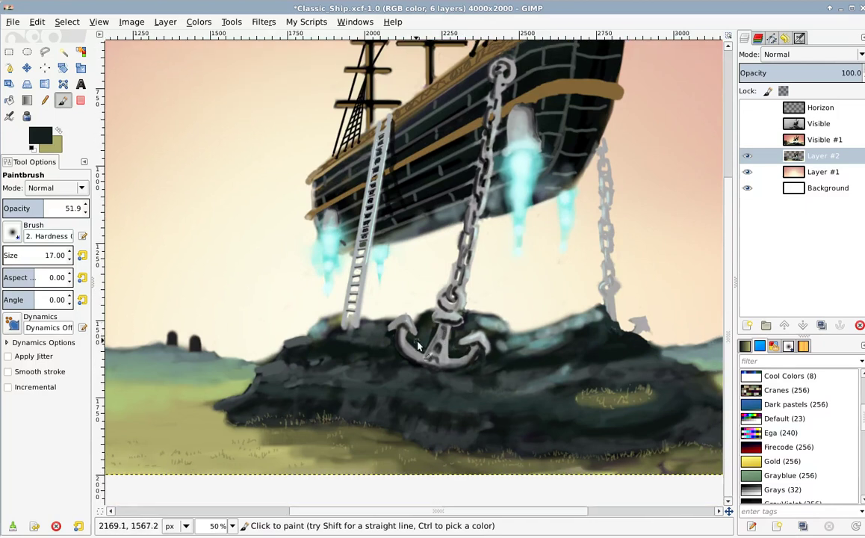
# Pick the pale cyan from the large thruster flame and paint glow highlights along the flame-facing edge of the front chain.
pyautogui.scroll(3, 437, 163)
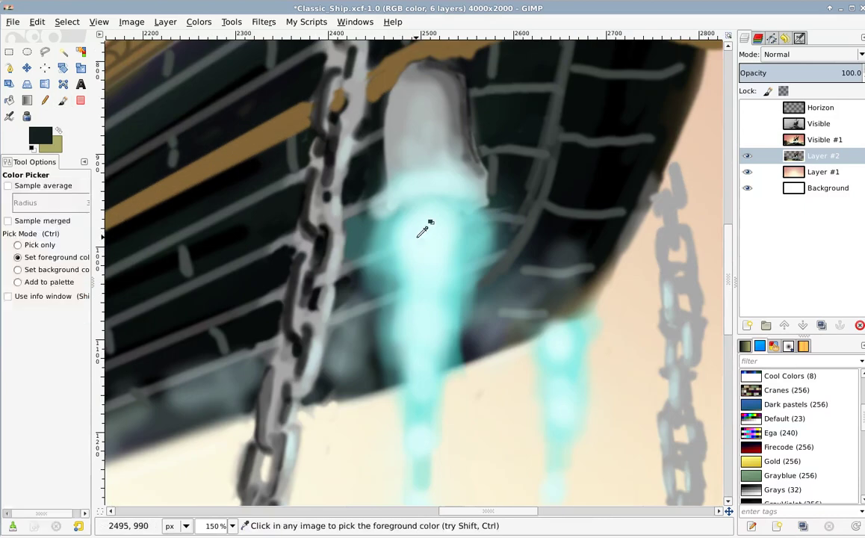
pyautogui.keyDown('ctrl'); pyautogui.click(427, 225); pyautogui.keyUp('ctrl')
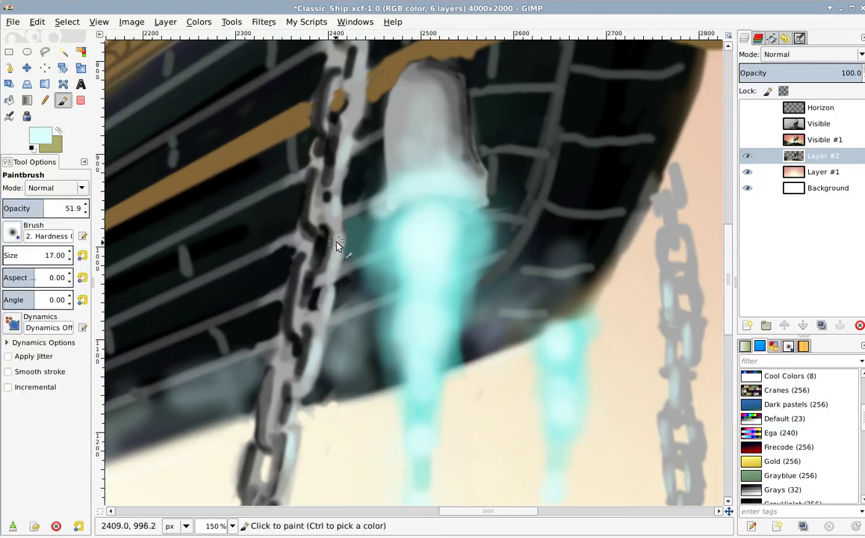
pyautogui.moveTo(337, 242); pyautogui.dragTo(336, 260)
pyautogui.moveTo(341, 155); pyautogui.dragTo(333, 225)
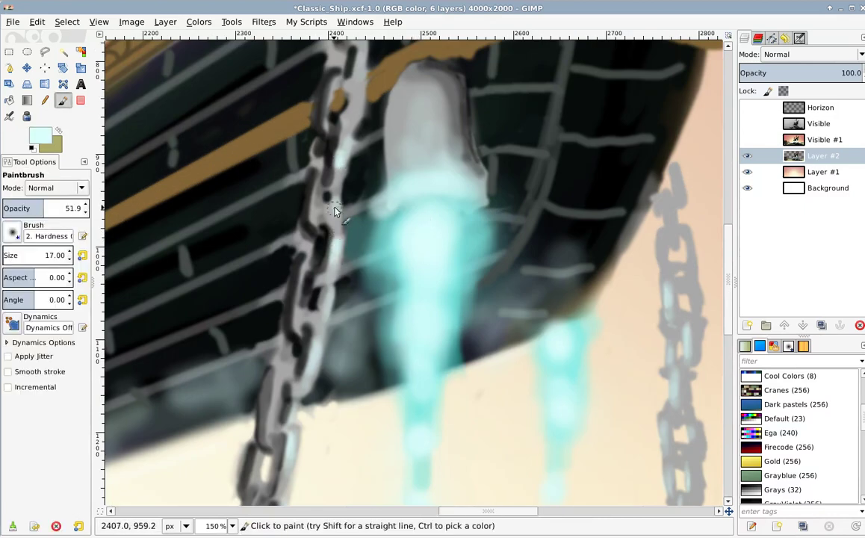
pyautogui.scroll(-5, 329, 198)
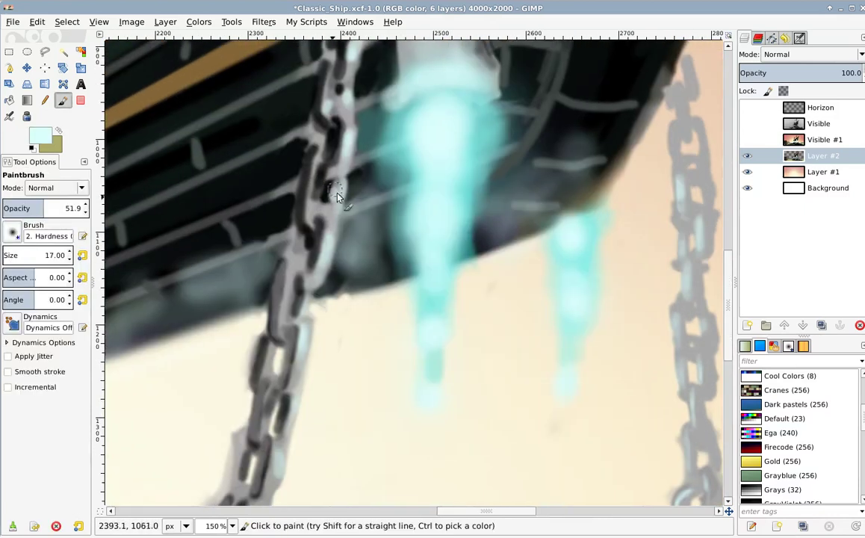
pyautogui.scroll(-3, 334, 217)
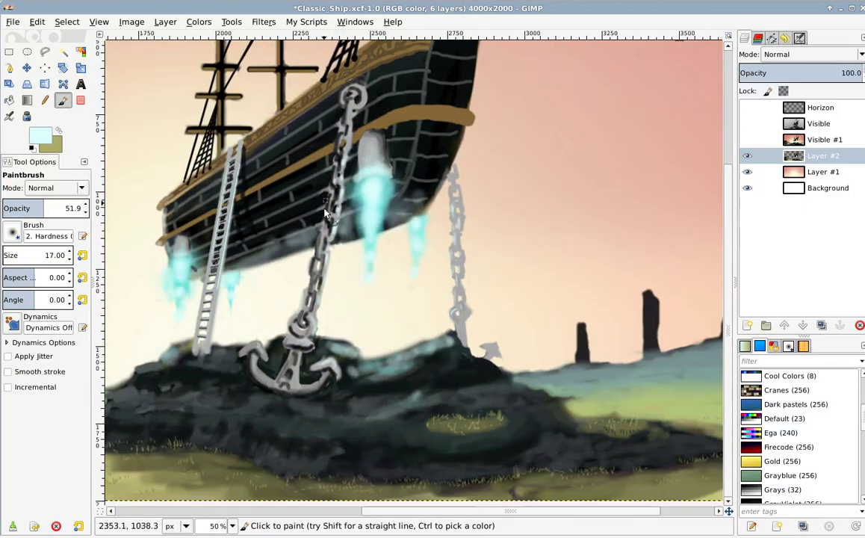
# Add pale cyan highlights to the front chain's upper links just below the mounting ring.
pyautogui.scroll(3, 334, 212)
pyautogui.scroll(3, 333, 212)
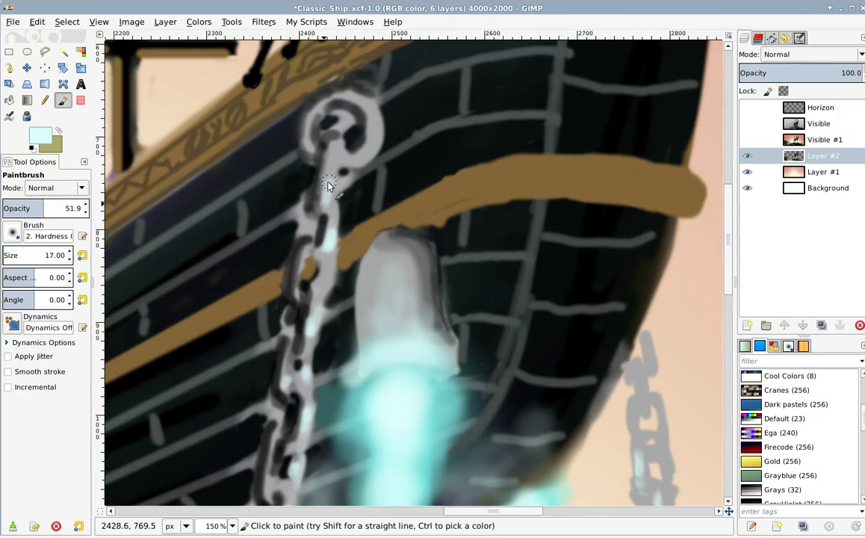
pyautogui.moveTo(326, 187); pyautogui.dragTo(327, 198)
pyautogui.scroll(-2, 321, 309)
pyautogui.scroll(-3, 307, 206)
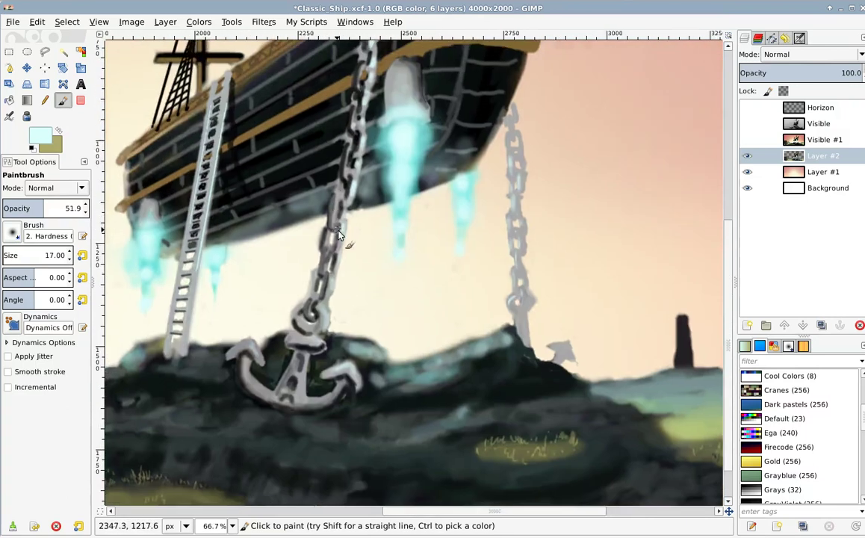
pyautogui.scroll(1, 302, 224)
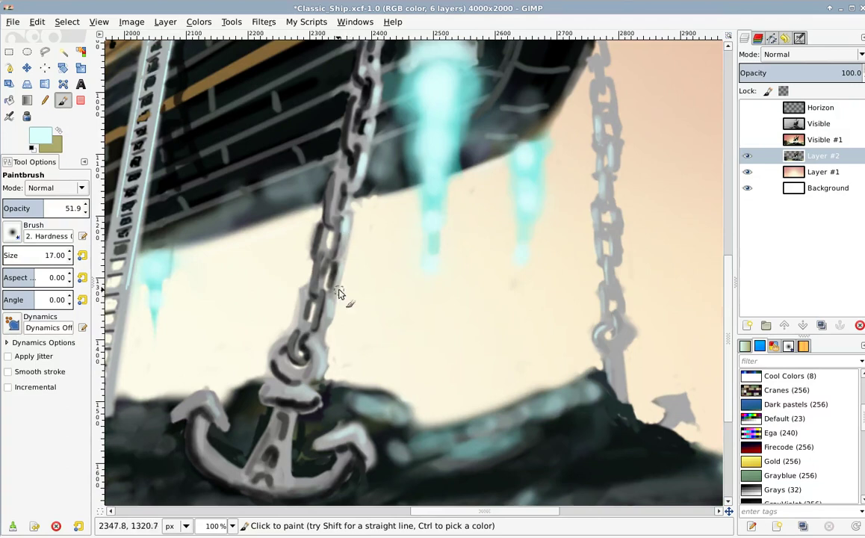
# Examine the rear chain's highlights beside the thruster flames and compare them with the rest of the ship.
pyautogui.moveTo(381, 248); pyautogui.dragTo(239, 366)
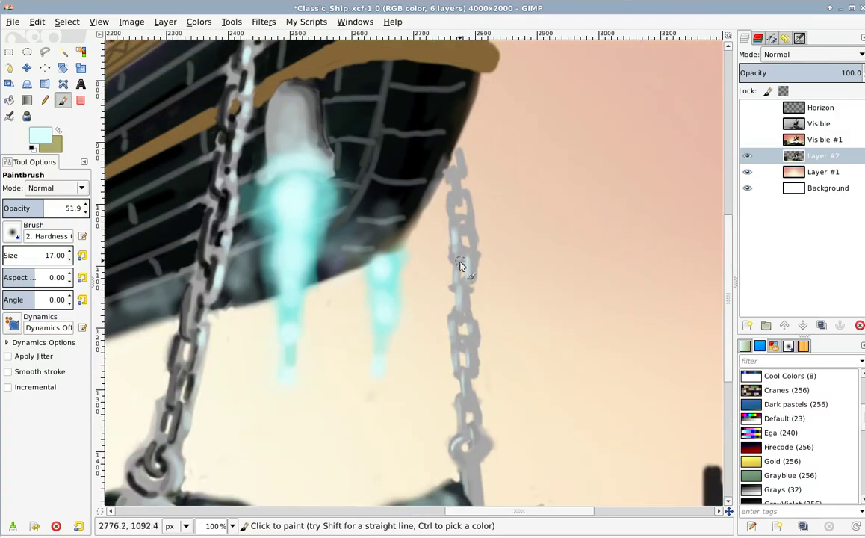
pyautogui.moveTo(454, 233)
pyautogui.mouseDown()
pyautogui.moveTo(457, 293)
pyautogui.moveTo(373, 268)
pyautogui.mouseUp()
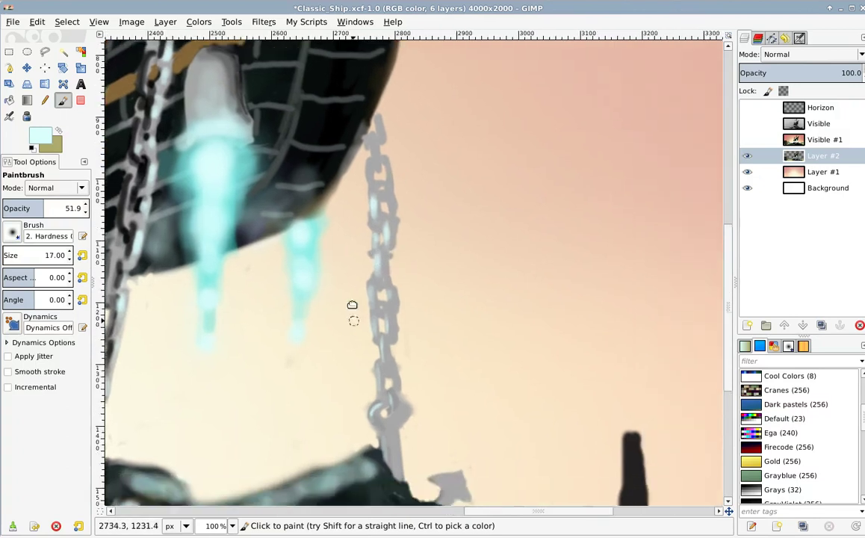
pyautogui.keyDown('ctrl'); pyautogui.scroll(-1, 374, 239); pyautogui.keyUp('ctrl')
pyautogui.keyDown('ctrl'); pyautogui.scroll(1, 379, 253); pyautogui.keyUp('ctrl')
pyautogui.keyDown('ctrl'); pyautogui.scroll(-1, 373, 193); pyautogui.keyUp('ctrl')
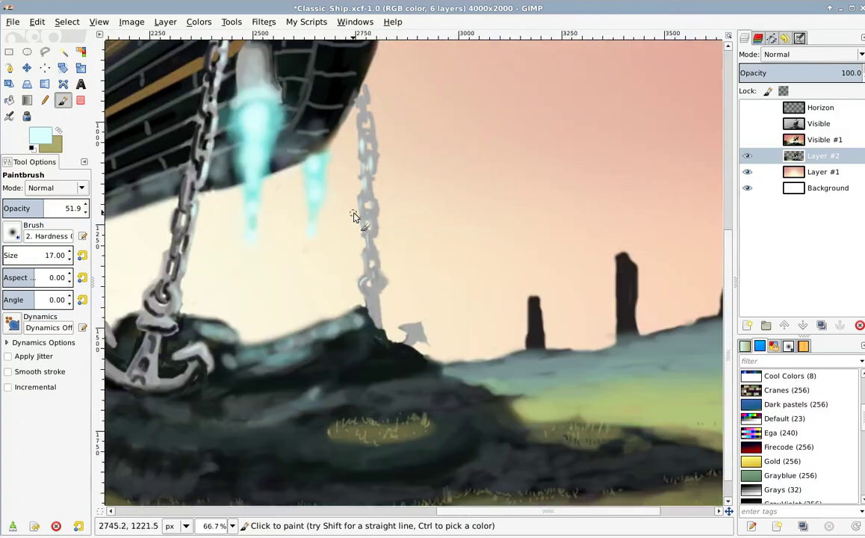
pyautogui.keyDown('ctrl'); pyautogui.scroll(-1, 353, 217); pyautogui.keyUp('ctrl')
pyautogui.keyDown('ctrl'); pyautogui.scroll(-1, 341, 239); pyautogui.keyUp('ctrl')
pyautogui.keyDown('ctrl'); pyautogui.scroll(1, 314, 275); pyautogui.keyUp('ctrl')
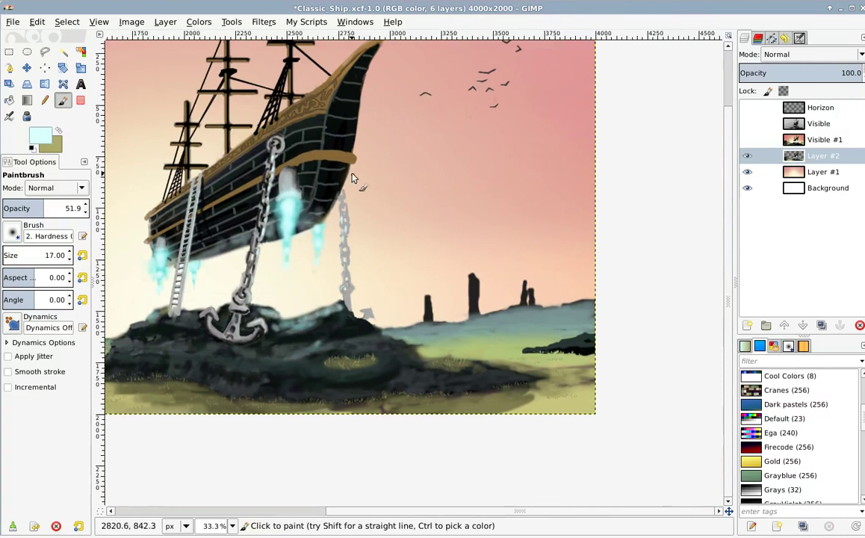
pyautogui.keyDown('ctrl'); pyautogui.scroll(1, 369, 285); pyautogui.keyUp('ctrl')
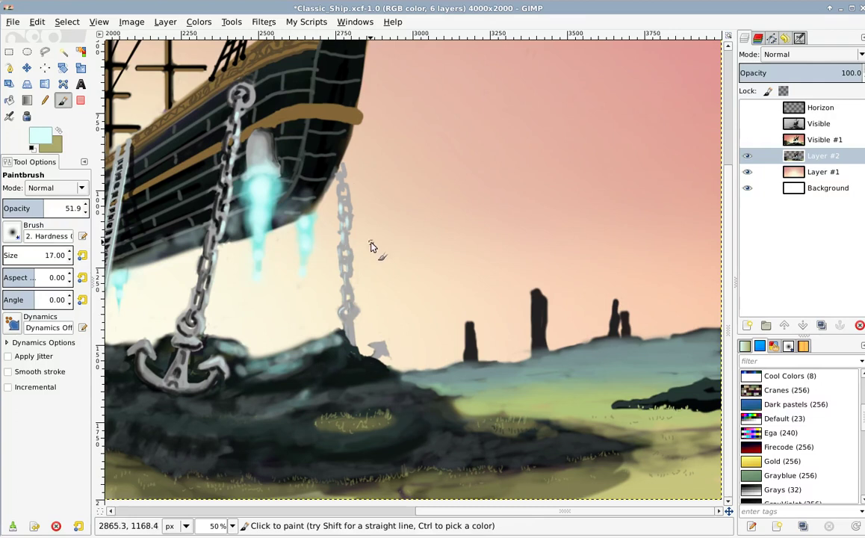
pyautogui.moveTo(303, 301); pyautogui.dragTo(410, 287)
pyautogui.press('-')
pyautogui.press('-')
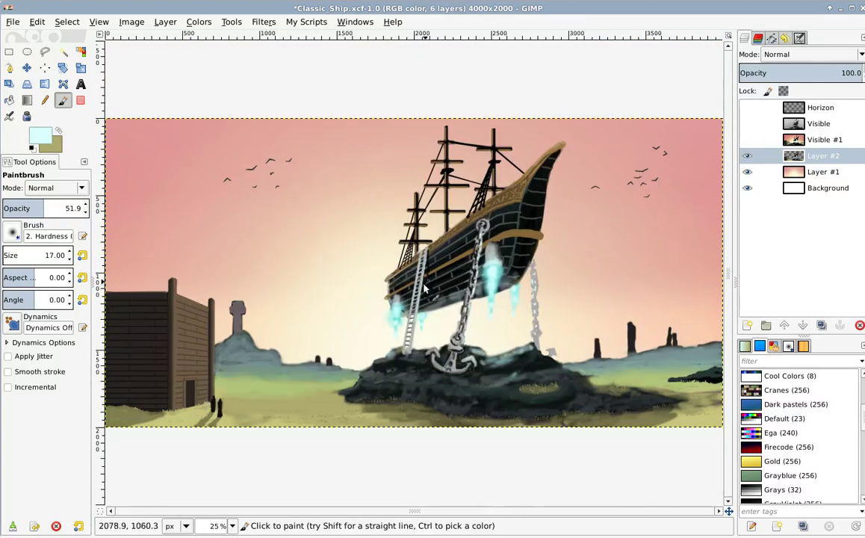
# Examine the ship, the foreground ground, the wooden fort and the stone cross on the hill.
pyautogui.scroll(2, 407, 294)
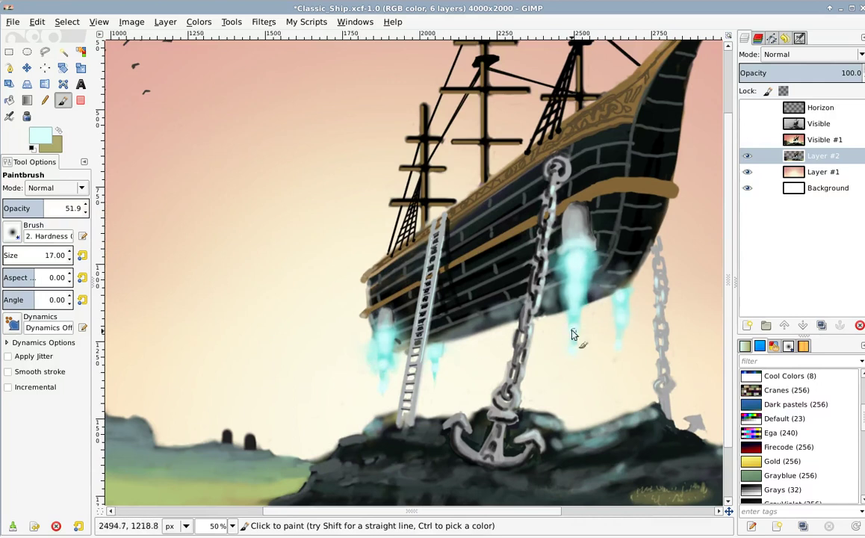
pyautogui.hscroll(3, 389, 328)
pyautogui.moveTo(322, 359); pyautogui.dragTo(378, 282)
pyautogui.scroll(-1, 277, 311)
pyautogui.moveTo(275, 351); pyautogui.dragTo(379, 237)
pyautogui.scroll(-4, 368, 248)
pyautogui.hscroll(-4, 368, 248)
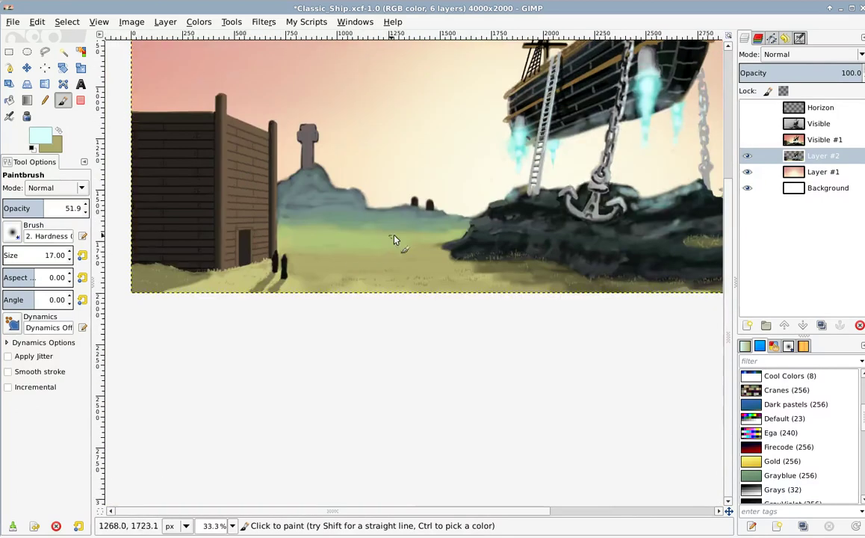
pyautogui.scroll(-1, 402, 232)
pyautogui.scroll(3, 193, 233)
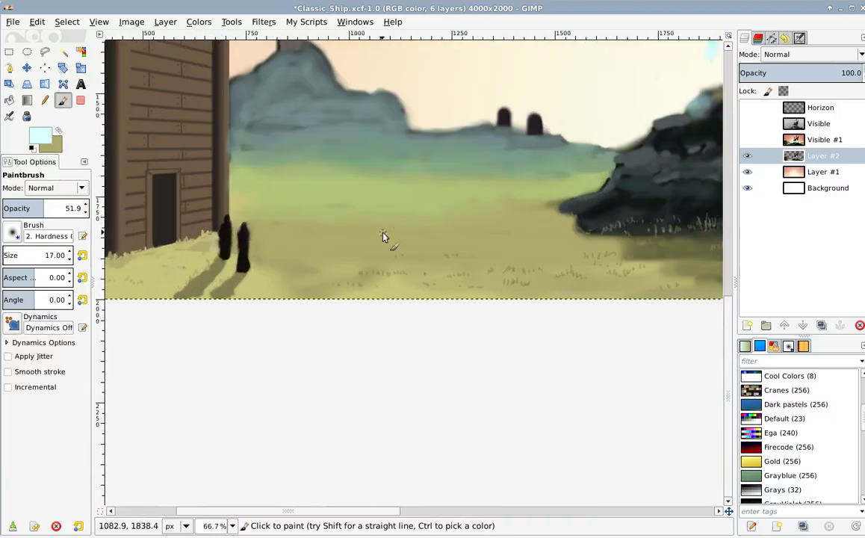
pyautogui.scroll(3, 383, 237)
pyautogui.scroll(-2, 421, 197)
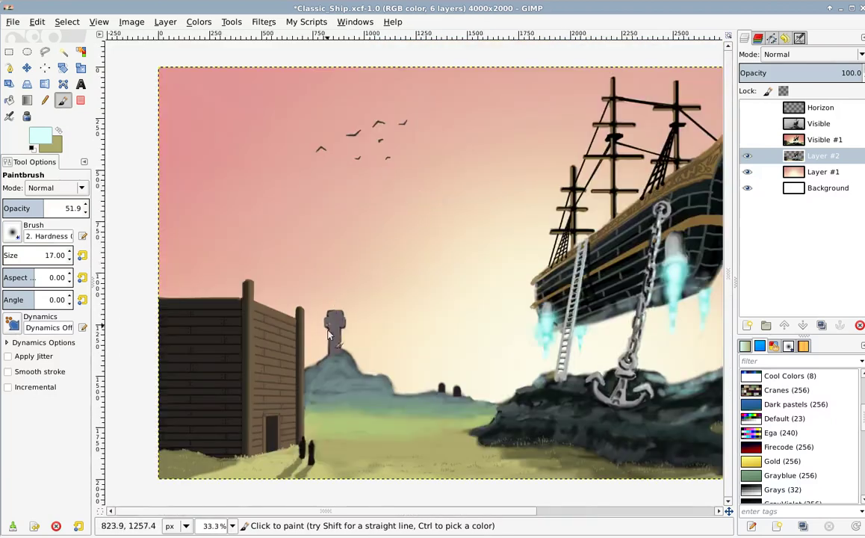
pyautogui.scroll(-3, 329, 348)
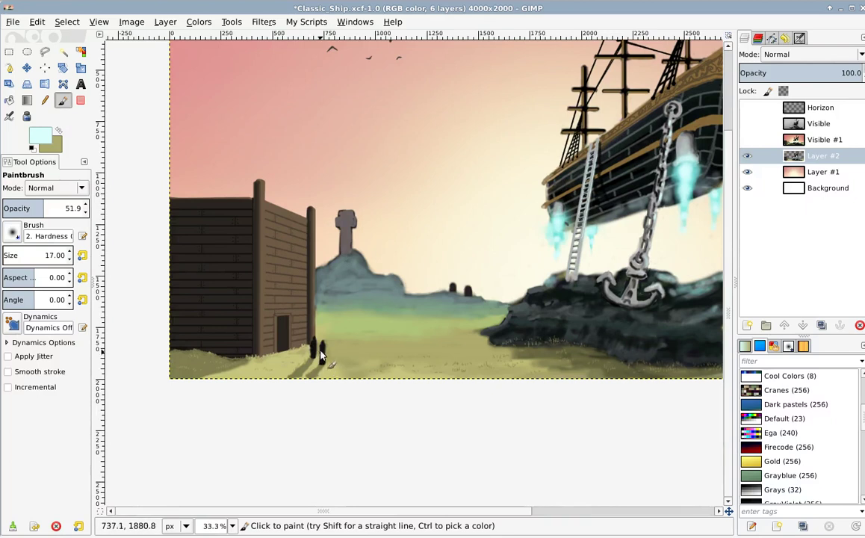
# Examine the rock under the ship and the overall composition of the painting.
pyautogui.hscroll(5, 546, 299)
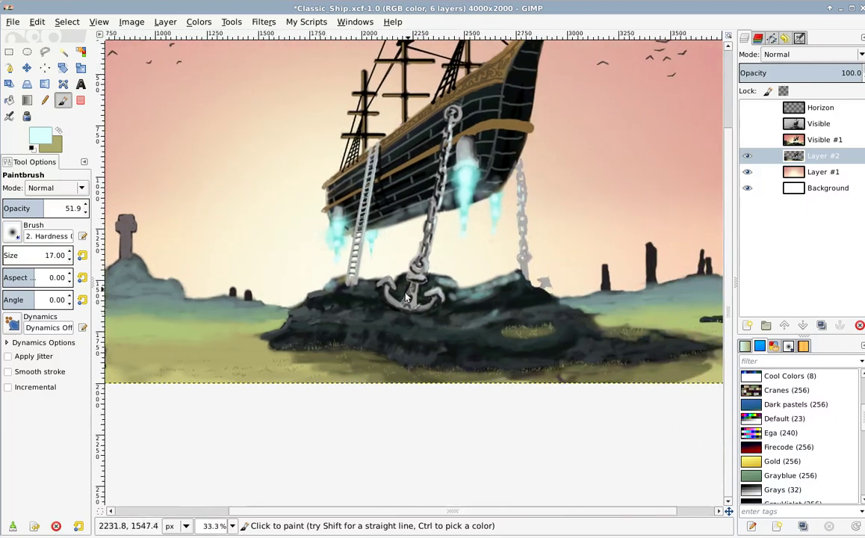
pyautogui.hscroll(3, 425, 310)
pyautogui.hscroll(-2, 344, 303)
pyautogui.scroll(-1, 366, 285)
pyautogui.scroll(1, 362, 224)
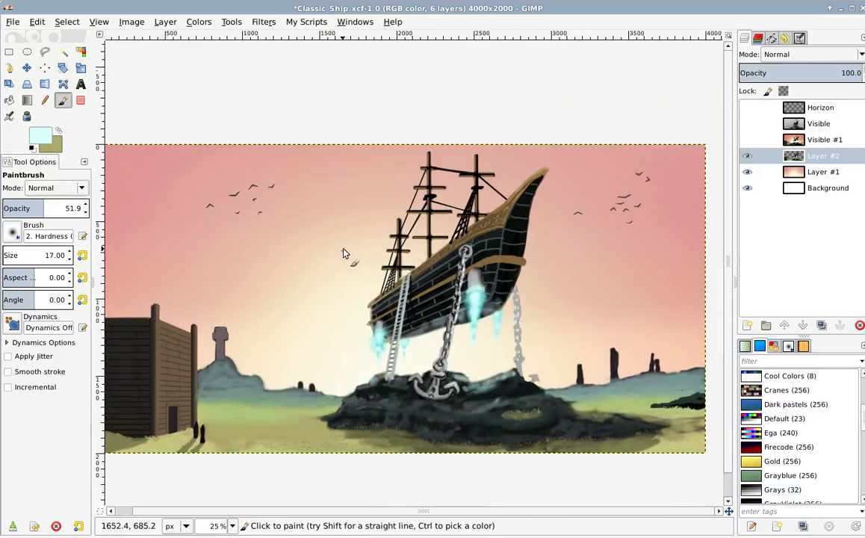
pyautogui.scroll(2, 329, 254)
pyautogui.scroll(-1, 328, 246)
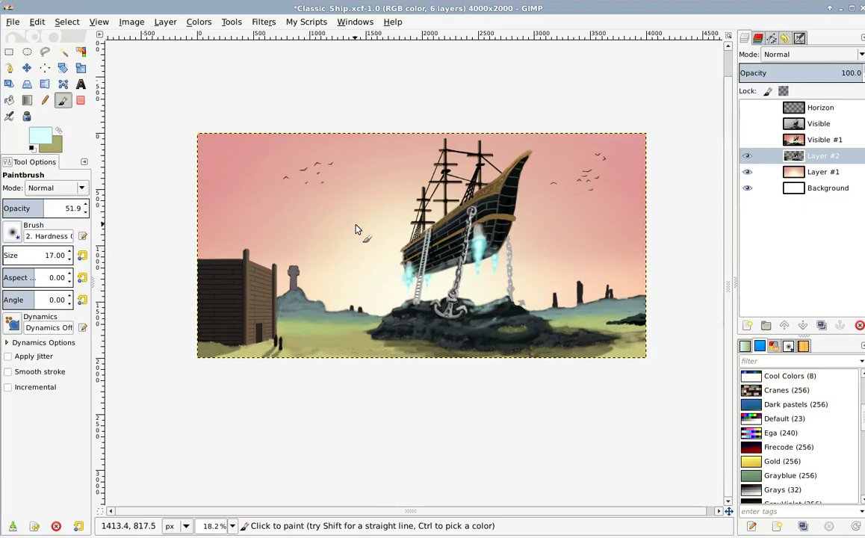
# Pick the near-black of the tall rock pillar on the horizon for the stone cross and set the brush opacity to 100.
pyautogui.scroll(2, 396, 295)
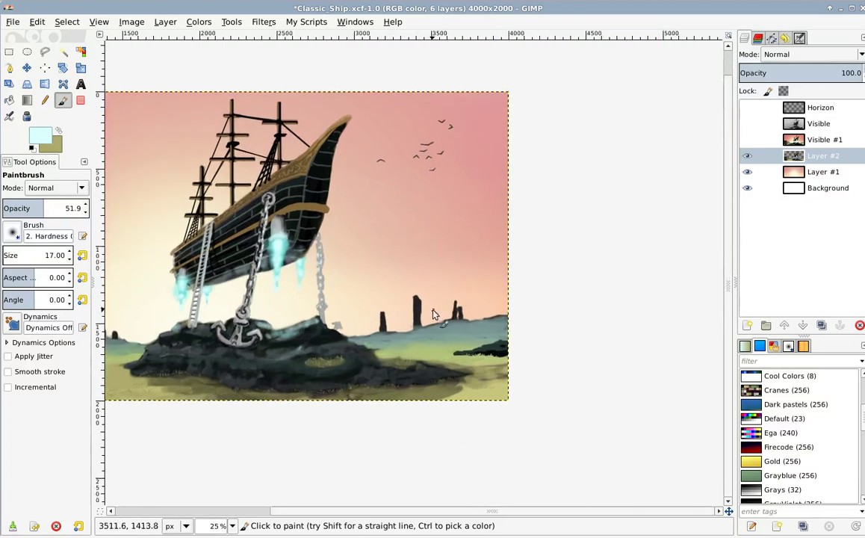
pyautogui.scroll(1, 434, 314)
pyautogui.keyDown('ctrl'); pyautogui.click(408, 327); pyautogui.keyUp('ctrl')
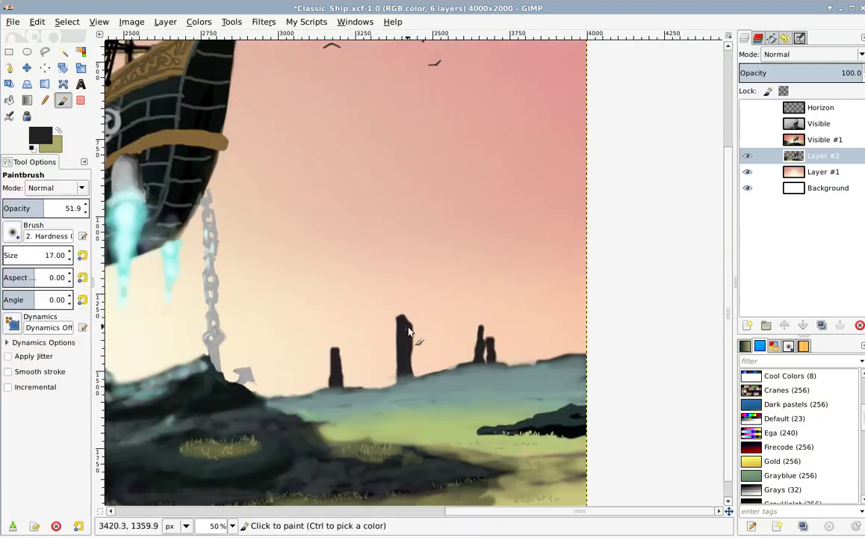
pyautogui.scroll(1, 380, 309)
pyautogui.scroll(-2, 386, 349)
pyautogui.scroll(-1, 351, 324)
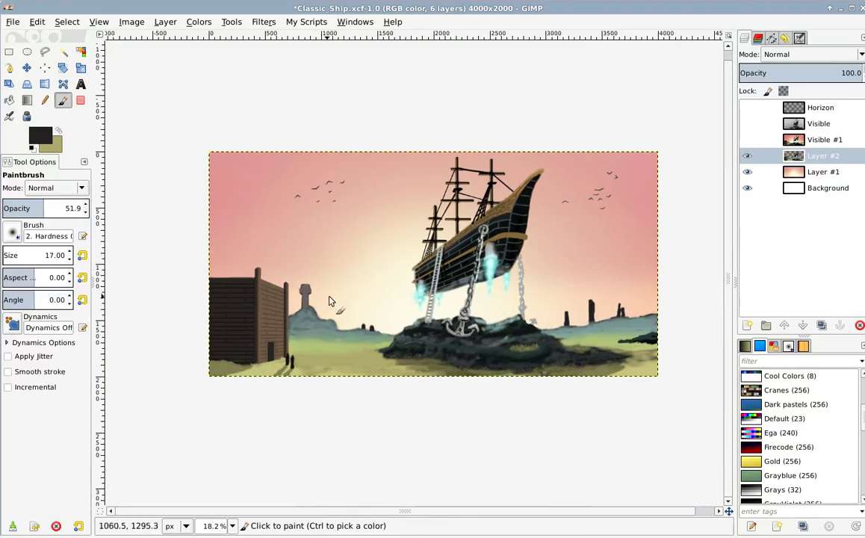
pyautogui.scroll(4, 298, 302)
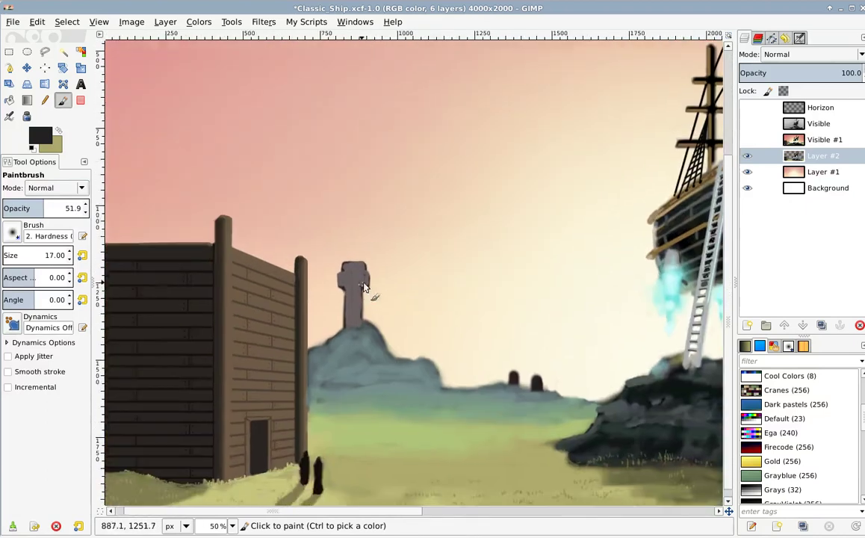
pyautogui.scroll(1, 354, 276)
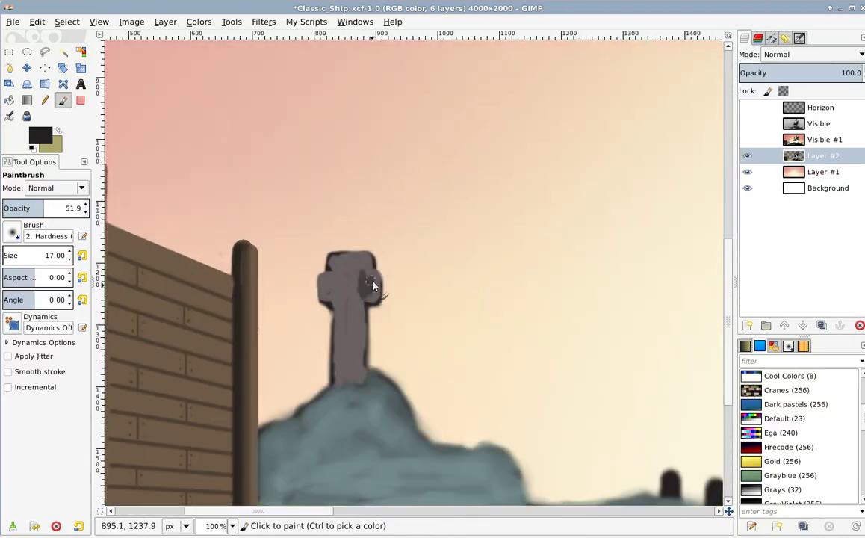
pyautogui.moveTo(67, 204); pyautogui.dragTo(126, 213)
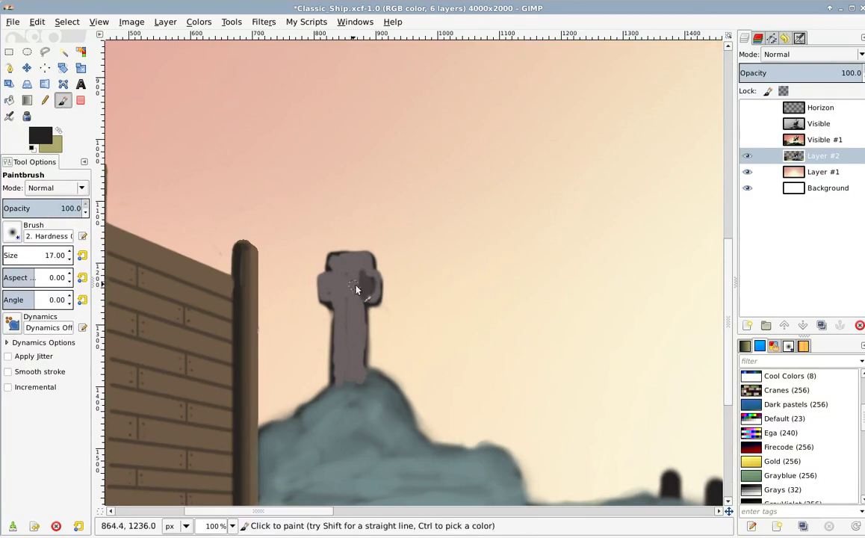
# Paint the whole stone cross on the hill solid near-black as a silhouette, and check it against the full scene.
pyautogui.scroll(-3, 487, 302)
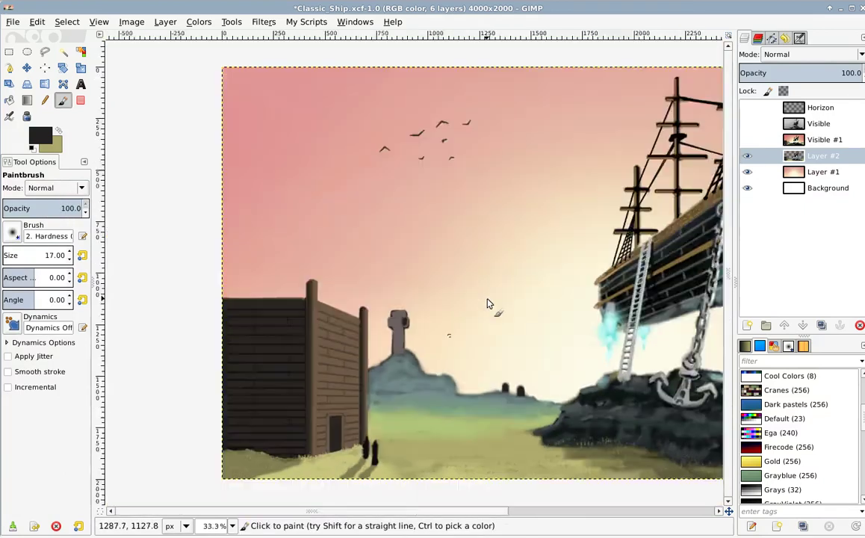
pyautogui.scroll(-1, 487, 301)
pyautogui.scroll(5, 224, 302)
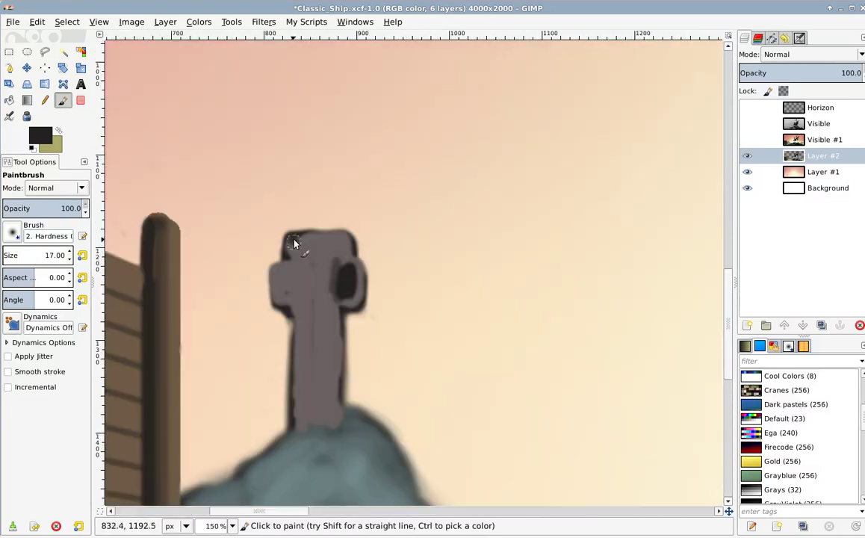
pyautogui.moveTo(294, 244)
pyautogui.mouseDown()
pyautogui.moveTo(328, 239)
pyautogui.moveTo(353, 253)
pyautogui.moveTo(320, 267)
pyautogui.moveTo(311, 257)
pyautogui.mouseUp()
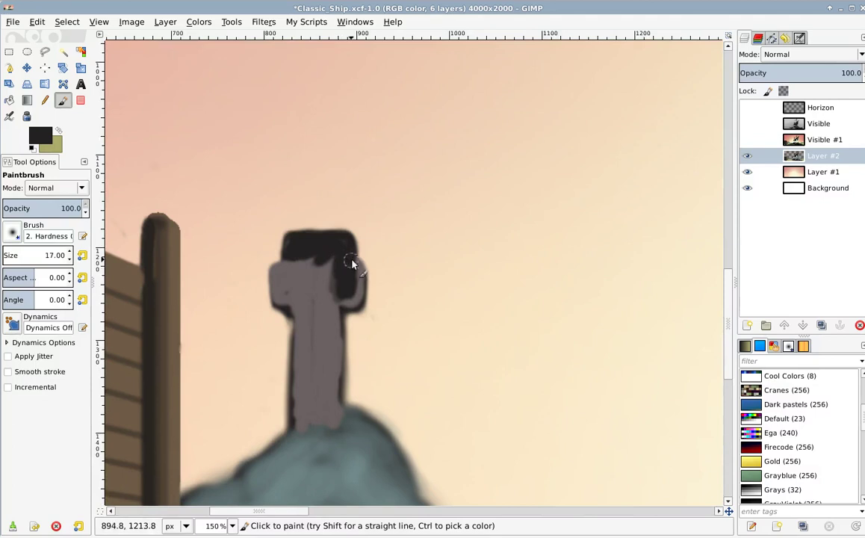
pyautogui.moveTo(358, 267)
pyautogui.mouseDown()
pyautogui.moveTo(355, 295)
pyautogui.moveTo(324, 301)
pyautogui.moveTo(354, 302)
pyautogui.moveTo(347, 288)
pyautogui.moveTo(287, 258)
pyautogui.moveTo(290, 247)
pyautogui.moveTo(289, 268)
pyautogui.moveTo(275, 269)
pyautogui.moveTo(277, 298)
pyautogui.moveTo(296, 308)
pyautogui.moveTo(283, 285)
pyautogui.moveTo(301, 261)
pyautogui.moveTo(292, 273)
pyautogui.moveTo(311, 291)
pyautogui.moveTo(330, 264)
pyautogui.moveTo(320, 321)
pyautogui.moveTo(301, 288)
pyautogui.moveTo(291, 306)
pyautogui.moveTo(343, 309)
pyautogui.moveTo(346, 301)
pyautogui.moveTo(332, 308)
pyautogui.moveTo(326, 296)
pyautogui.moveTo(330, 290)
pyautogui.moveTo(335, 365)
pyautogui.moveTo(294, 276)
pyautogui.moveTo(293, 232)
pyautogui.moveTo(292, 259)
pyautogui.moveTo(286, 239)
pyautogui.moveTo(313, 291)
pyautogui.moveTo(305, 221)
pyautogui.moveTo(320, 273)
pyautogui.moveTo(321, 232)
pyautogui.moveTo(322, 312)
pyautogui.moveTo(323, 233)
pyautogui.moveTo(323, 261)
pyautogui.moveTo(313, 225)
pyautogui.moveTo(284, 332)
pyautogui.moveTo(303, 310)
pyautogui.moveTo(293, 318)
pyautogui.moveTo(313, 318)
pyautogui.moveTo(318, 334)
pyautogui.moveTo(284, 285)
pyautogui.mouseUp()
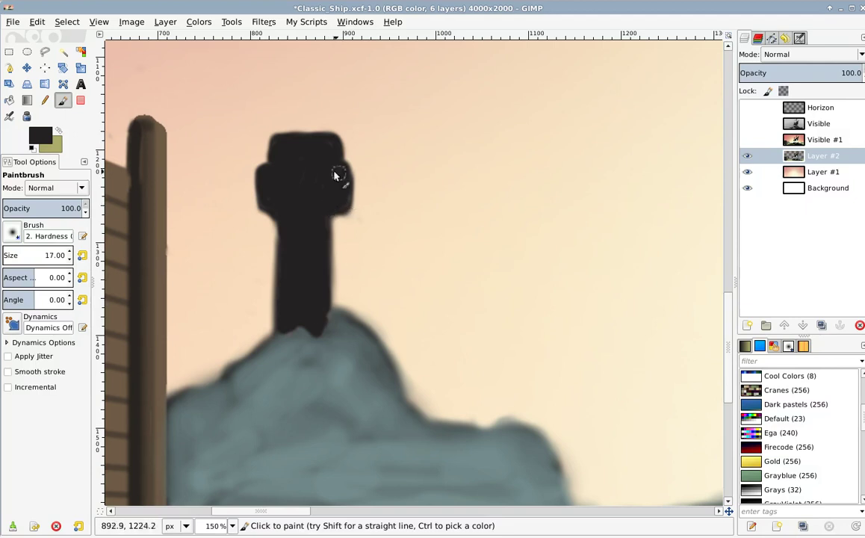
pyautogui.scroll(-3, 363, 228)
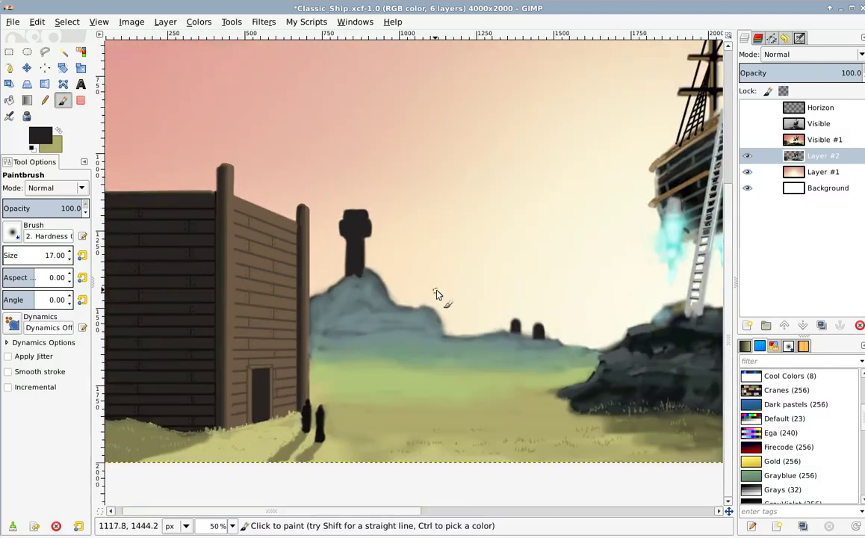
pyautogui.scroll(-2, 441, 294)
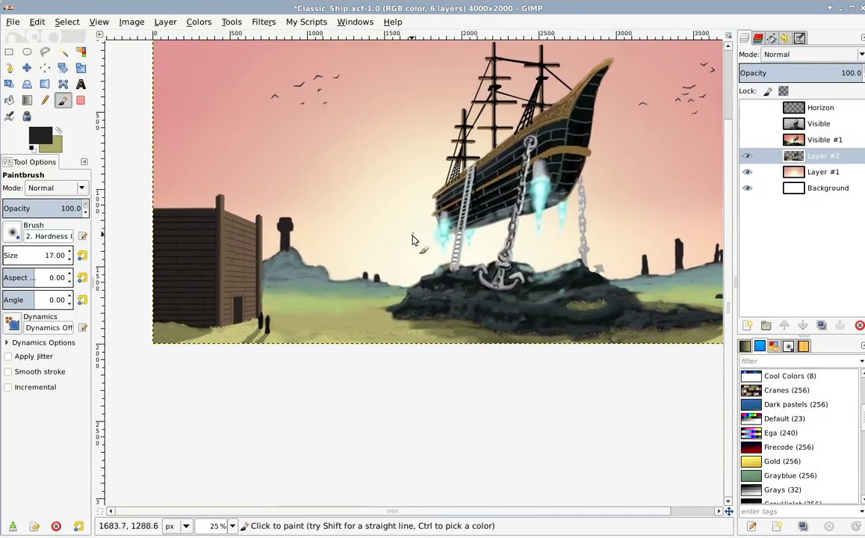
pyautogui.scroll(-1, 411, 239)
pyautogui.scroll(2, 326, 238)
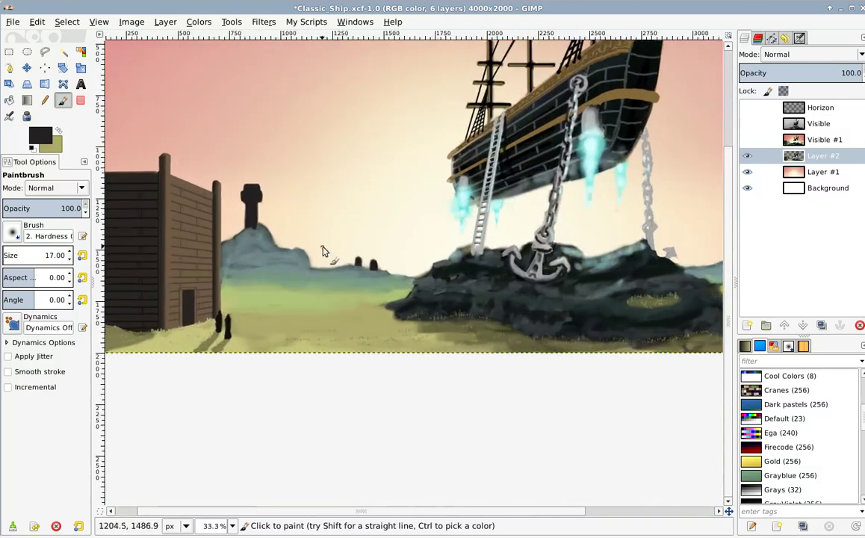
# Shade the hill beneath the stone cross with translucent near-black, using a larger brush at reduced opacity.
pyautogui.scroll(-2, 329, 252)
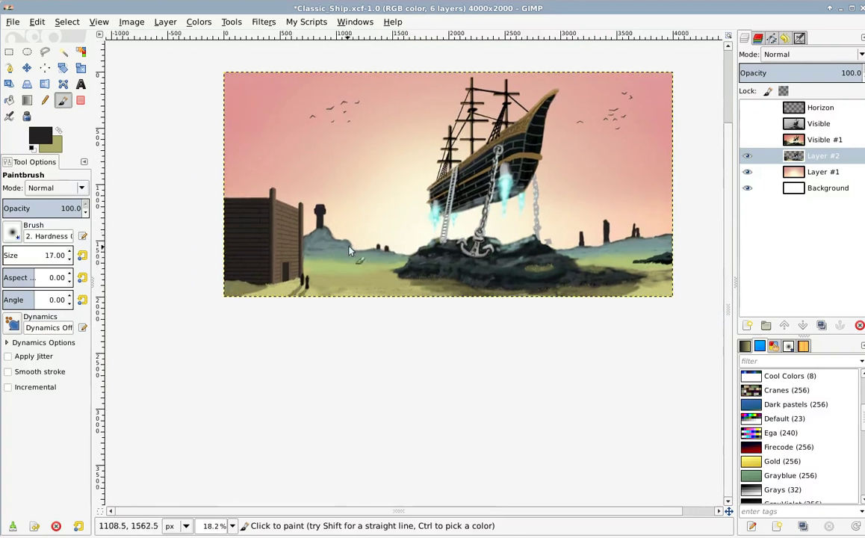
pyautogui.scroll(1, 320, 241)
pyautogui.scroll(1, 320, 240)
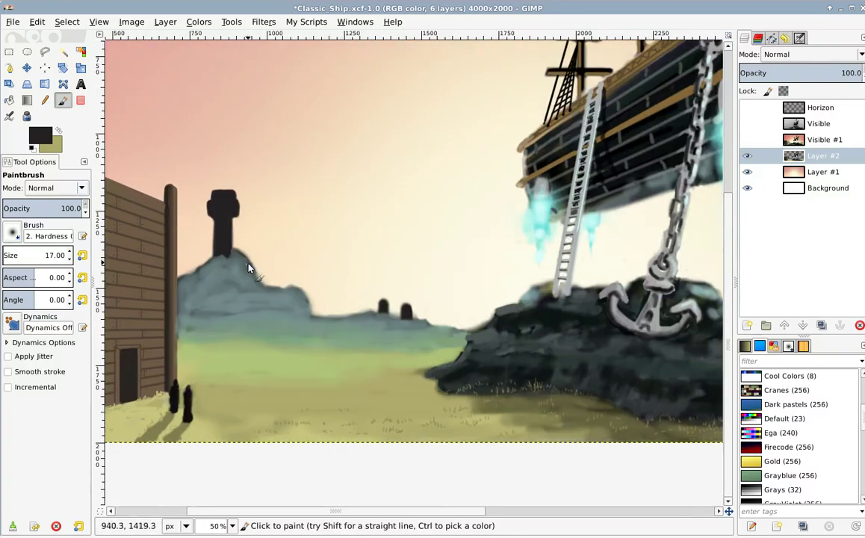
pyautogui.moveTo(252, 271); pyautogui.dragTo(377, 228)
pyautogui.scroll(1, 343, 235)
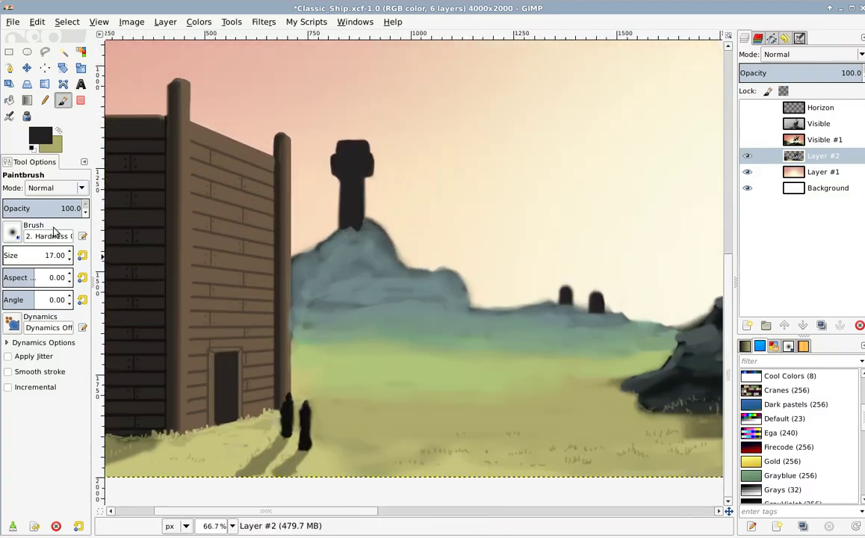
pyautogui.click(45, 209)
pyautogui.moveTo(347, 274); pyautogui.dragTo(295, 284)
pyautogui.hotkey('shift', ']')
pyautogui.hotkey('shift', ']')
pyautogui.hotkey('shift', ']')
pyautogui.moveTo(309, 240)
pyautogui.mouseDown()
pyautogui.moveTo(329, 264)
pyautogui.moveTo(298, 241)
pyautogui.moveTo(276, 275)
pyautogui.moveTo(309, 279)
pyautogui.moveTo(315, 256)
pyautogui.moveTo(334, 275)
pyautogui.moveTo(305, 261)
pyautogui.moveTo(274, 279)
pyautogui.moveTo(297, 243)
pyautogui.moveTo(264, 278)
pyautogui.moveTo(305, 245)
pyautogui.moveTo(320, 249)
pyautogui.moveTo(341, 285)
pyautogui.moveTo(271, 285)
pyautogui.moveTo(267, 269)
pyautogui.moveTo(248, 284)
pyautogui.moveTo(398, 292)
pyautogui.moveTo(407, 312)
pyautogui.moveTo(296, 285)
pyautogui.moveTo(328, 280)
pyautogui.moveTo(311, 271)
pyautogui.moveTo(286, 281)
pyautogui.moveTo(291, 251)
pyautogui.moveTo(338, 279)
pyautogui.moveTo(307, 243)
pyautogui.moveTo(253, 290)
pyautogui.moveTo(394, 292)
pyautogui.moveTo(398, 305)
pyautogui.moveTo(347, 301)
pyautogui.moveTo(406, 321)
pyautogui.moveTo(278, 303)
pyautogui.moveTo(278, 294)
pyautogui.moveTo(385, 307)
pyautogui.moveTo(396, 311)
pyautogui.moveTo(266, 301)
pyautogui.moveTo(245, 276)
pyautogui.moveTo(248, 311)
pyautogui.moveTo(253, 264)
pyautogui.moveTo(248, 315)
pyautogui.moveTo(251, 263)
pyautogui.moveTo(265, 285)
pyautogui.moveTo(232, 289)
pyautogui.moveTo(241, 325)
pyautogui.moveTo(257, 322)
pyautogui.moveTo(272, 342)
pyautogui.moveTo(251, 339)
pyautogui.moveTo(438, 334)
pyautogui.moveTo(416, 348)
pyautogui.mouseUp()
# Darken the remaining edges and lower part of the cross's hill, and set the brush size to 47.
pyautogui.press('+')
pyautogui.hotkey('shift', '[')
pyautogui.press('{')
pyautogui.moveTo(313, 349)
pyautogui.mouseDown()
pyautogui.moveTo(448, 364)
pyautogui.moveTo(325, 356)
pyautogui.mouseUp()
pyautogui.scroll(-2, 452, 342)
pyautogui.moveTo(263, 348); pyautogui.dragTo(298, 340)
pyautogui.hotkey('shift', ']')
# Try darkening the base of the cross's hill at a brush opacity of 100.
pyautogui.click(12, 210)
pyautogui.write('999')
pyautogui.moveTo(361, 347); pyautogui.dragTo(300, 351)
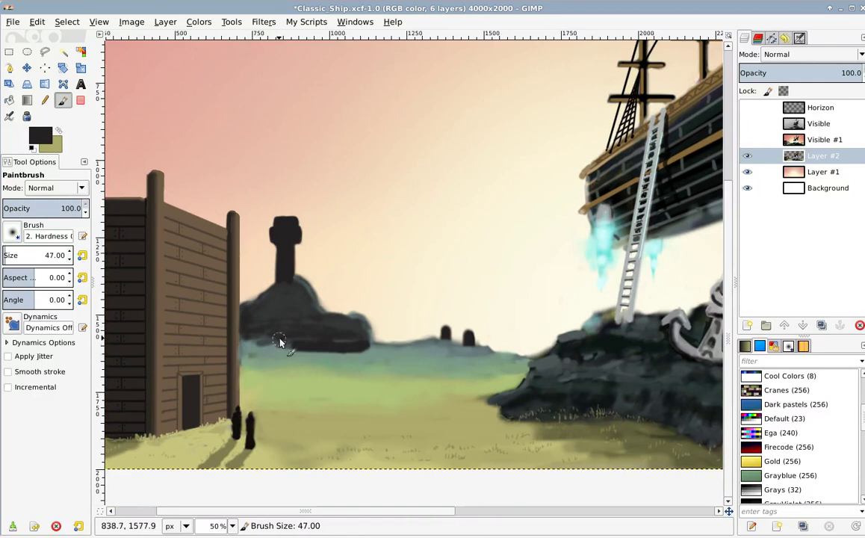
pyautogui.hotkey('ctrl', 'z')
# Set the brush opacity to 11.6, softly darken the hill's base and the low ridge towards the rock, and check the wider scene.
pyautogui.click(12, 207)
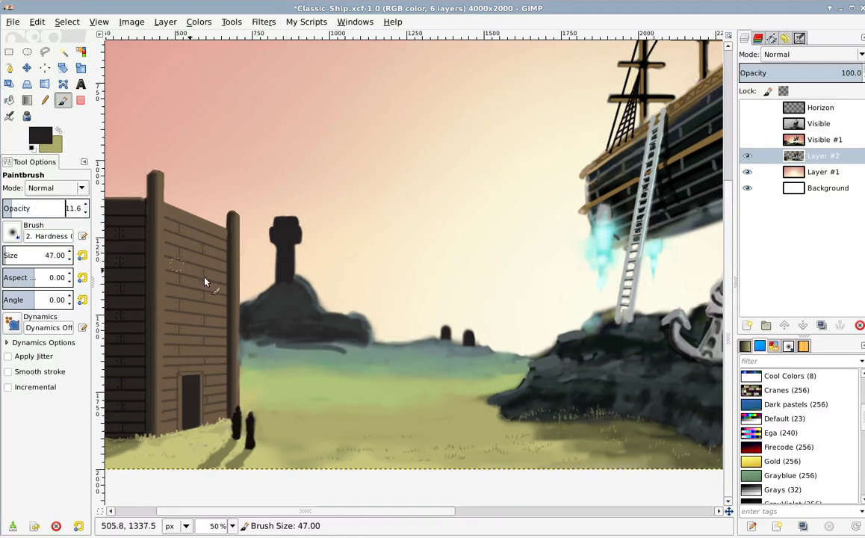
pyautogui.moveTo(303, 337)
pyautogui.mouseDown()
pyautogui.moveTo(291, 354)
pyautogui.moveTo(339, 359)
pyautogui.mouseUp()
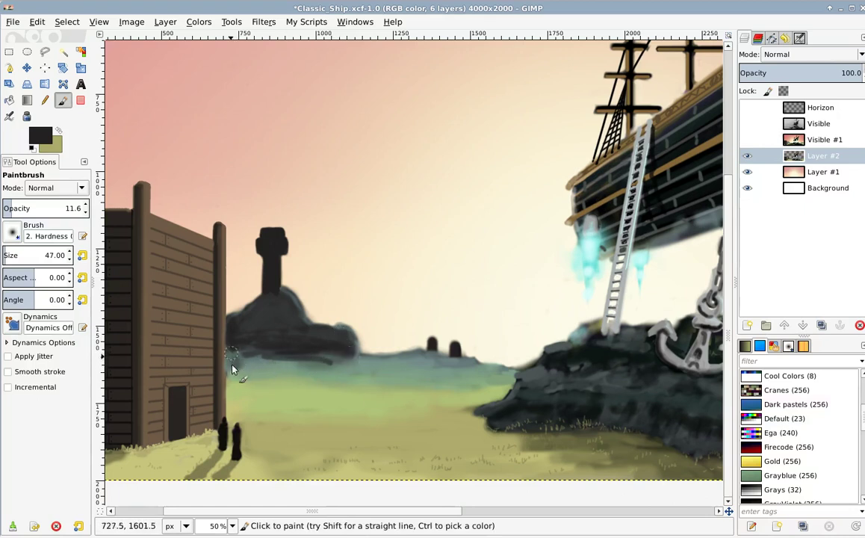
pyautogui.moveTo(234, 360)
pyautogui.mouseDown()
pyautogui.moveTo(283, 363)
pyautogui.moveTo(239, 362)
pyautogui.mouseUp()
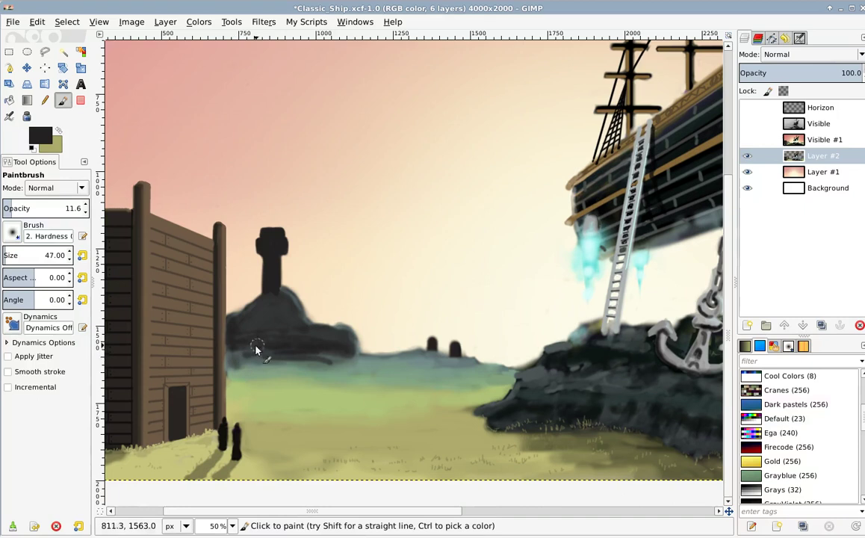
pyautogui.scroll(1, 249, 355)
pyautogui.moveTo(239, 364)
pyautogui.mouseDown()
pyautogui.moveTo(292, 374)
pyautogui.moveTo(373, 362)
pyautogui.moveTo(307, 364)
pyautogui.moveTo(502, 375)
pyautogui.moveTo(518, 356)
pyautogui.moveTo(475, 372)
pyautogui.moveTo(506, 372)
pyautogui.moveTo(459, 365)
pyautogui.moveTo(570, 378)
pyautogui.moveTo(461, 363)
pyautogui.moveTo(530, 367)
pyautogui.mouseUp()
pyautogui.moveTo(463, 364)
pyautogui.mouseDown()
pyautogui.moveTo(360, 363)
pyautogui.moveTo(405, 371)
pyautogui.mouseUp()
pyautogui.press('-')
pyautogui.scroll(-2, 454, 366)
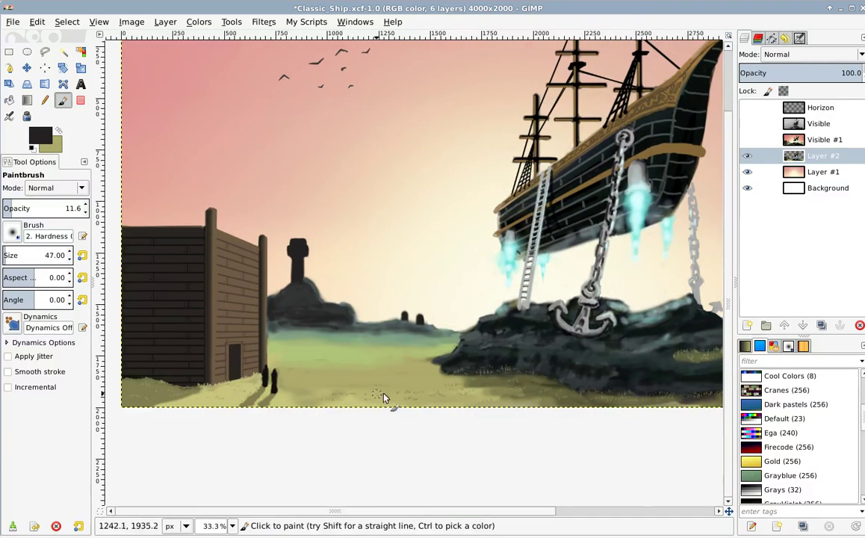
pyautogui.moveTo(454, 380)
pyautogui.mouseDown()
pyautogui.moveTo(325, 354)
pyautogui.moveTo(322, 362)
pyautogui.mouseUp()
pyautogui.hscroll(-2, 345, 345)
pyautogui.scroll(-1, 345, 346)
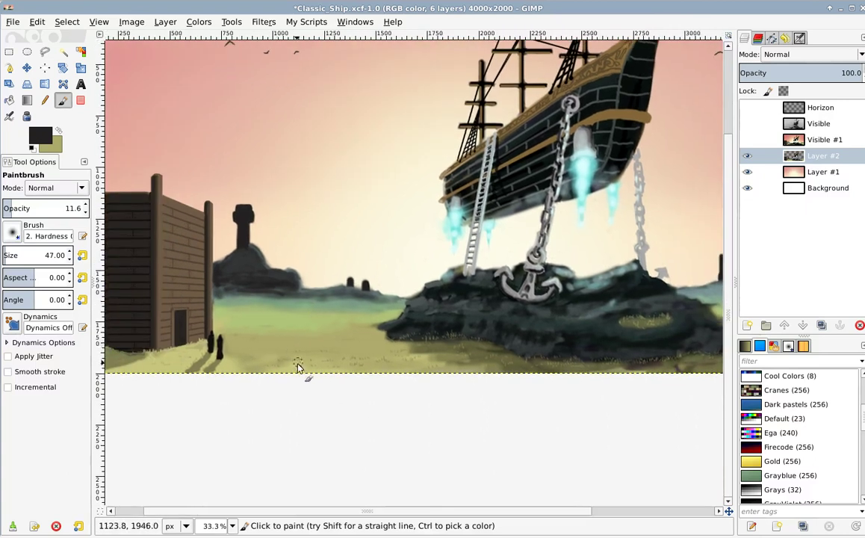
pyautogui.scroll(1, 301, 364)
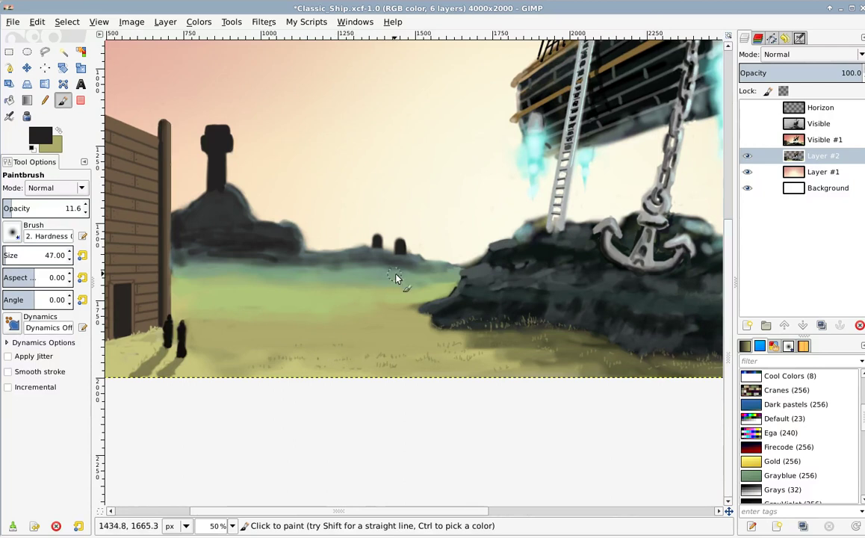
pyautogui.scroll(1, 278, 256)
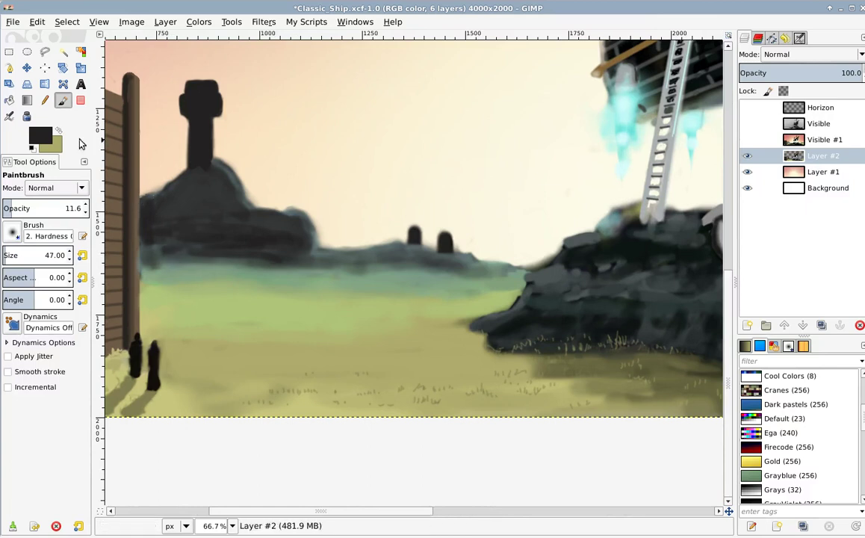
pyautogui.click(42, 139)
pyautogui.click(297, 131)
pyautogui.click(271, 360)
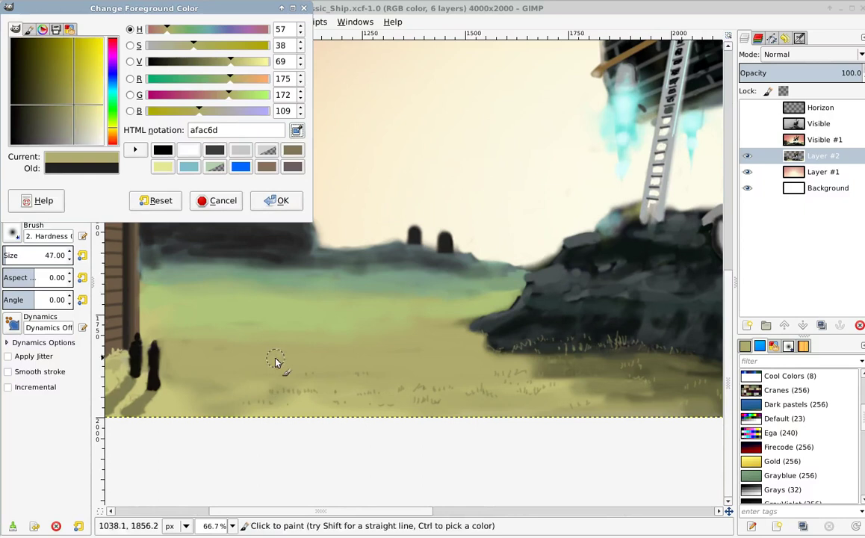
pyautogui.click(114, 118)
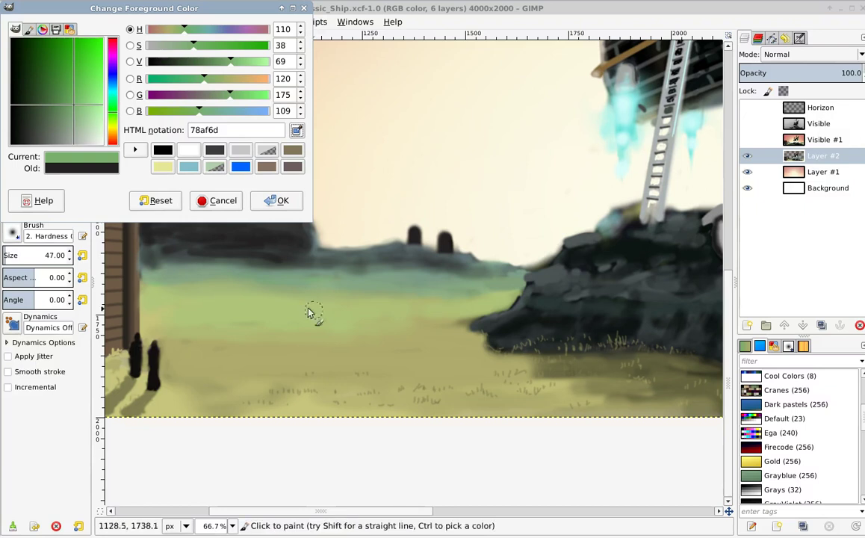
pyautogui.moveTo(112, 111); pyautogui.dragTo(113, 97)
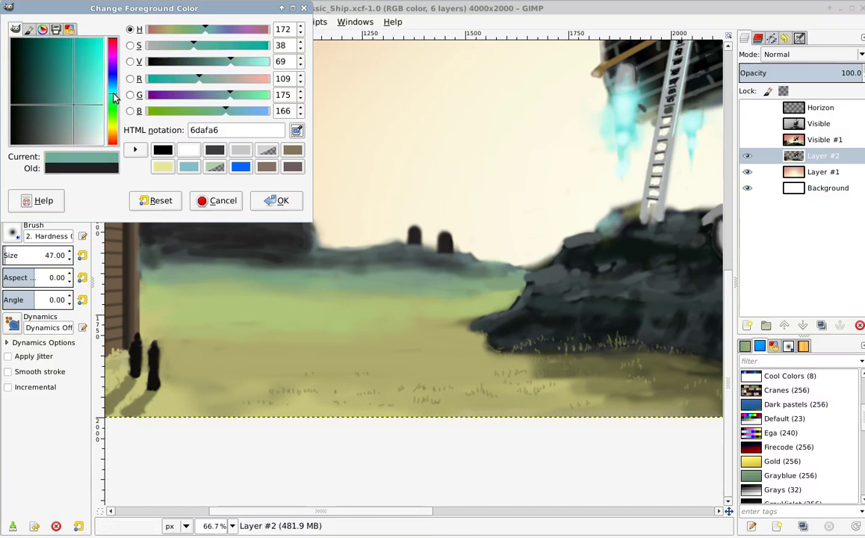
pyautogui.click(223, 201)
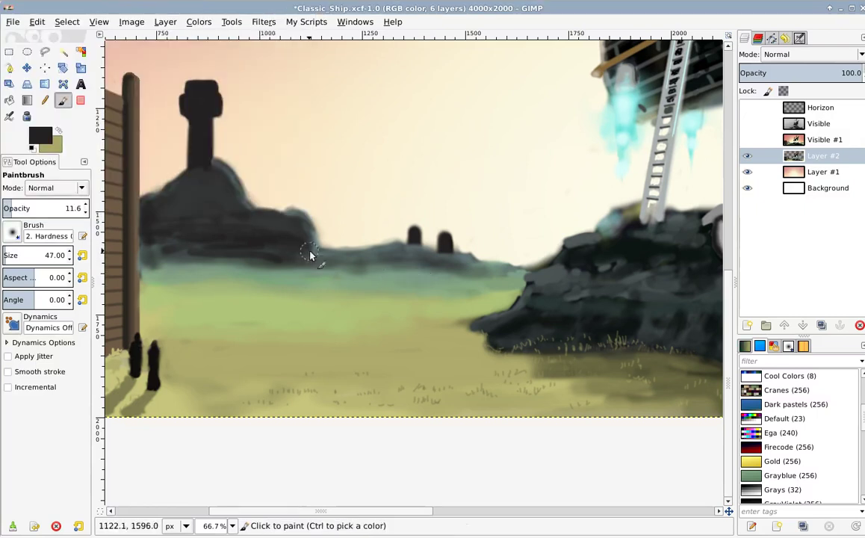
# Examine the darkened hill and low ridge up close and against the rest of the painting.
pyautogui.press('+')
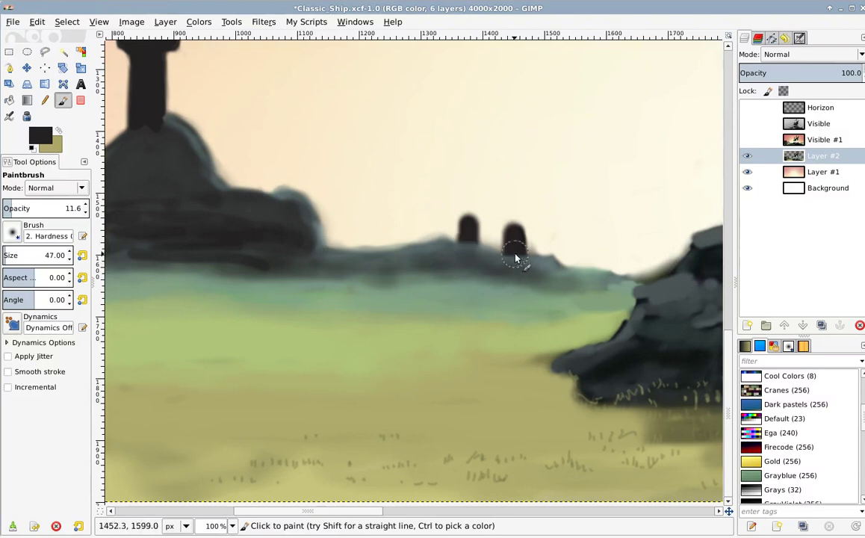
pyautogui.hotkey('shift', '[')
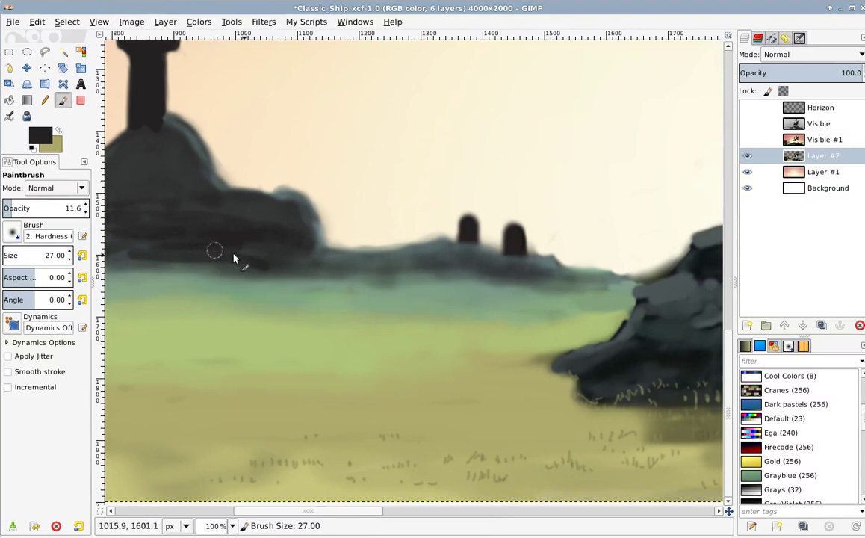
pyautogui.hotkey('shift', ']')
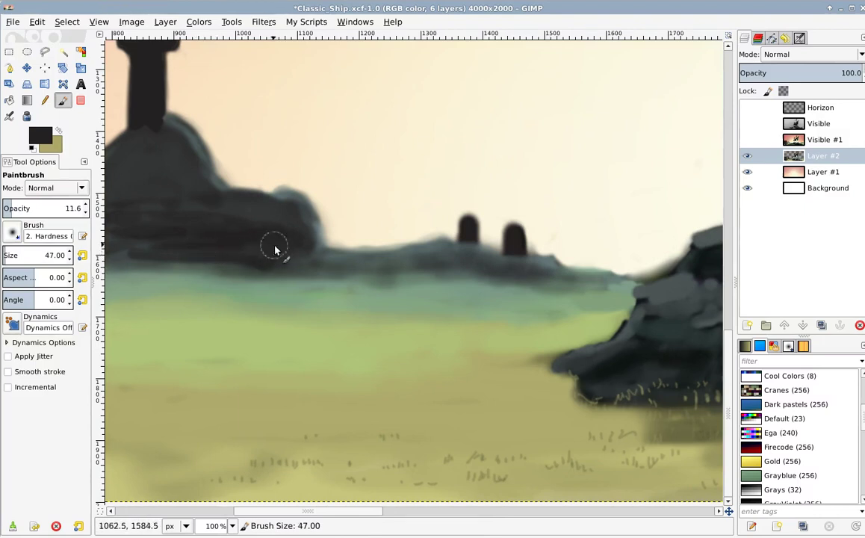
pyautogui.moveTo(147, 253); pyautogui.dragTo(280, 202)
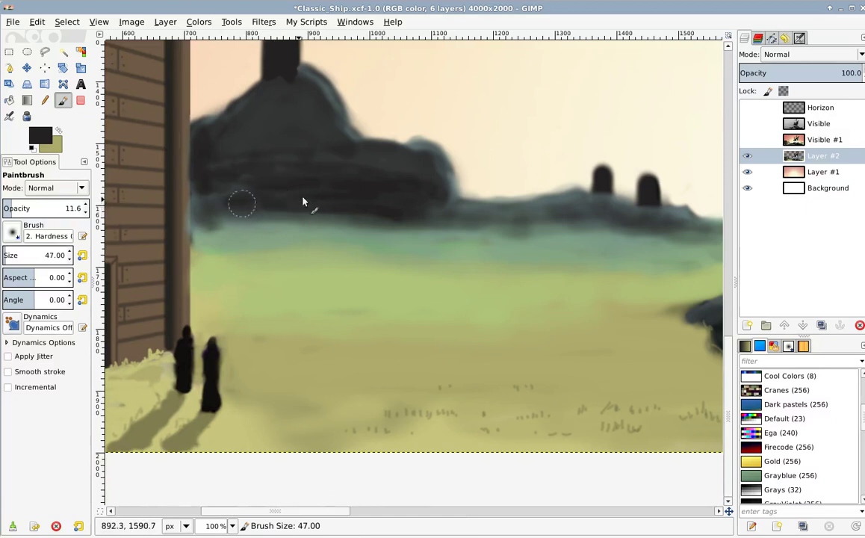
pyautogui.scroll(-3, 424, 189)
pyautogui.moveTo(460, 315); pyautogui.dragTo(313, 248)
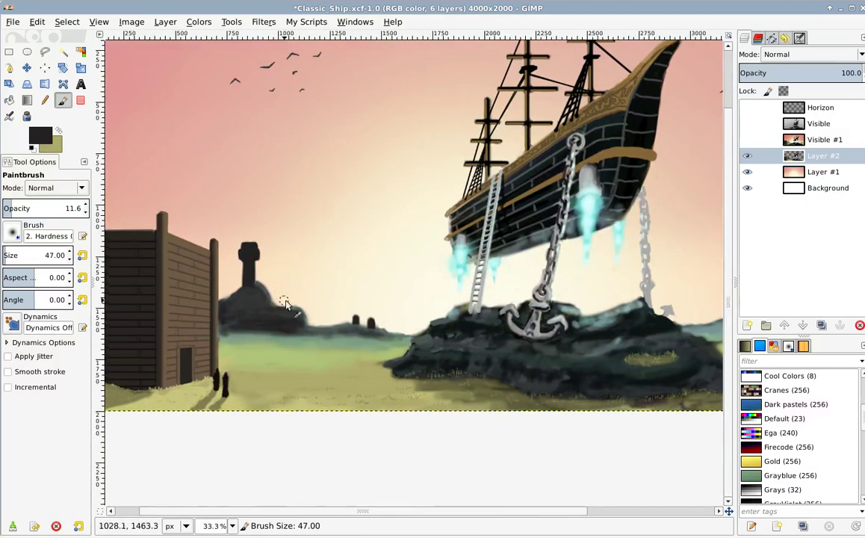
pyautogui.scroll(-1, 366, 281)
pyautogui.moveTo(373, 295); pyautogui.dragTo(263, 299)
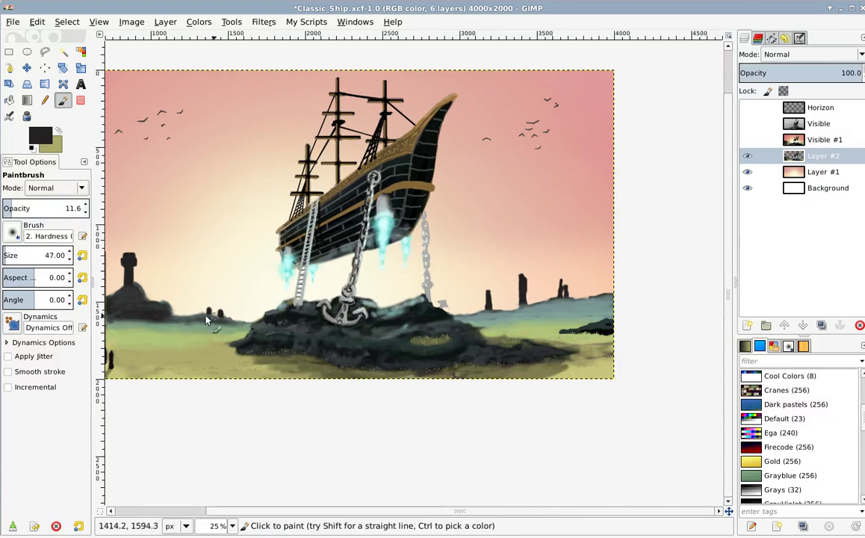
pyautogui.hscroll(-3, 295, 320)
pyautogui.hscroll(8, 373, 317)
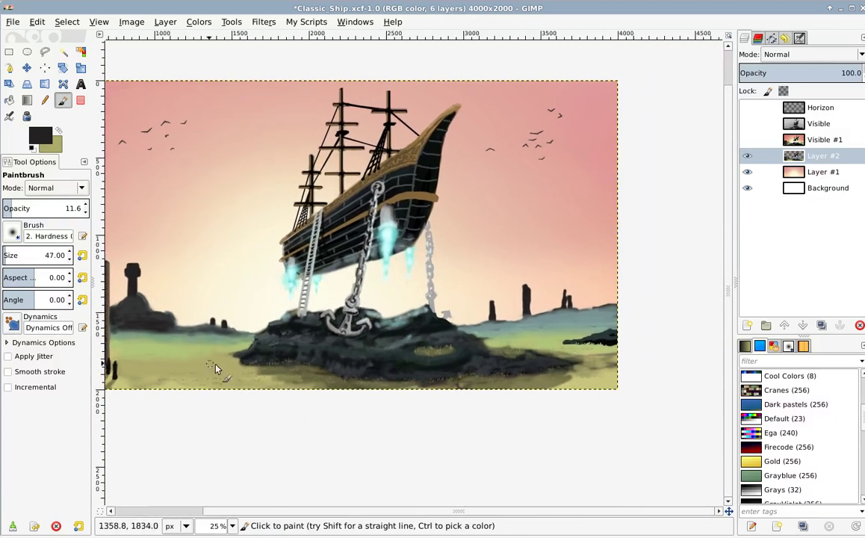
# Darken the distant hills beneath the stone pillars with near-black at 11.6 opacity, using brush sizes 47 and 57, and check the full scene.
pyautogui.scroll(1, 350, 299)
pyautogui.scroll(1, 351, 307)
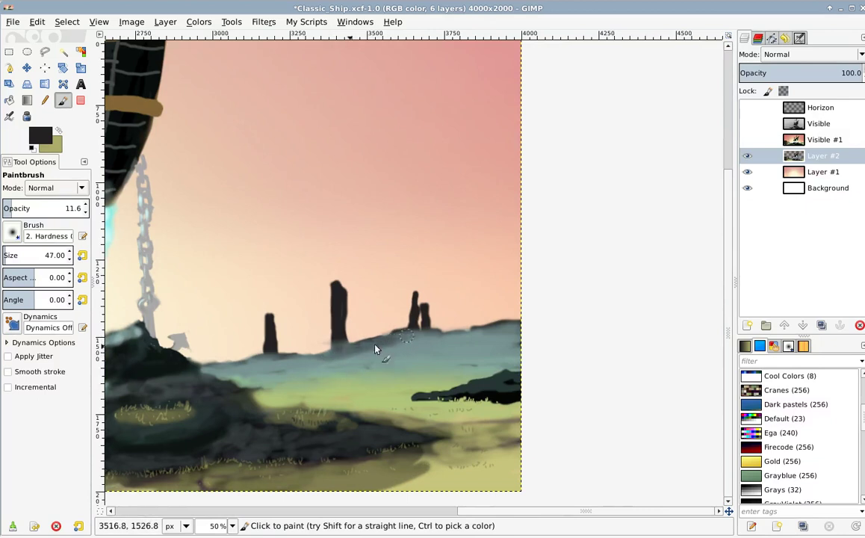
pyautogui.scroll(1, 338, 309)
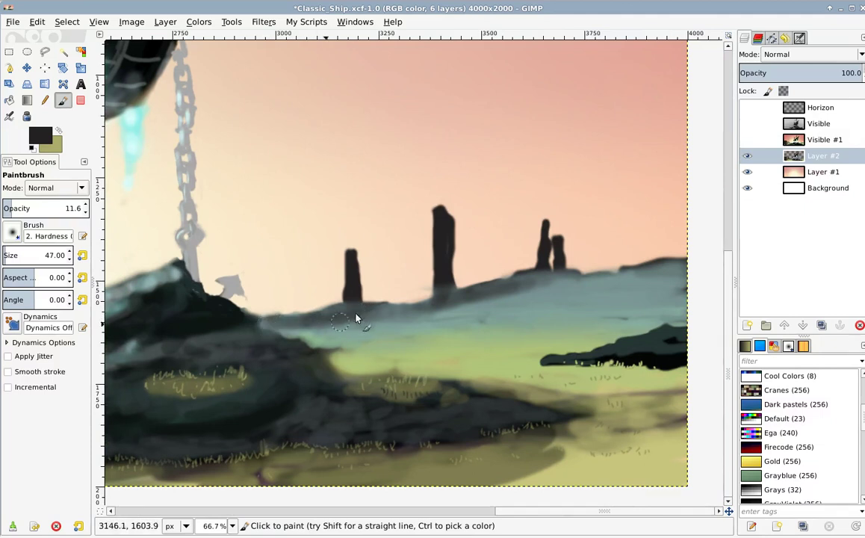
pyautogui.moveTo(423, 319); pyautogui.dragTo(317, 356)
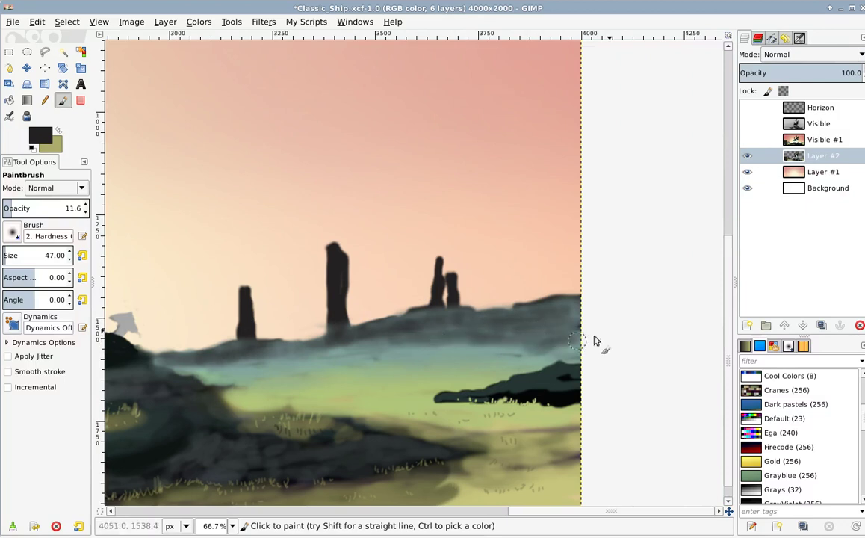
pyautogui.moveTo(558, 343); pyautogui.dragTo(445, 338)
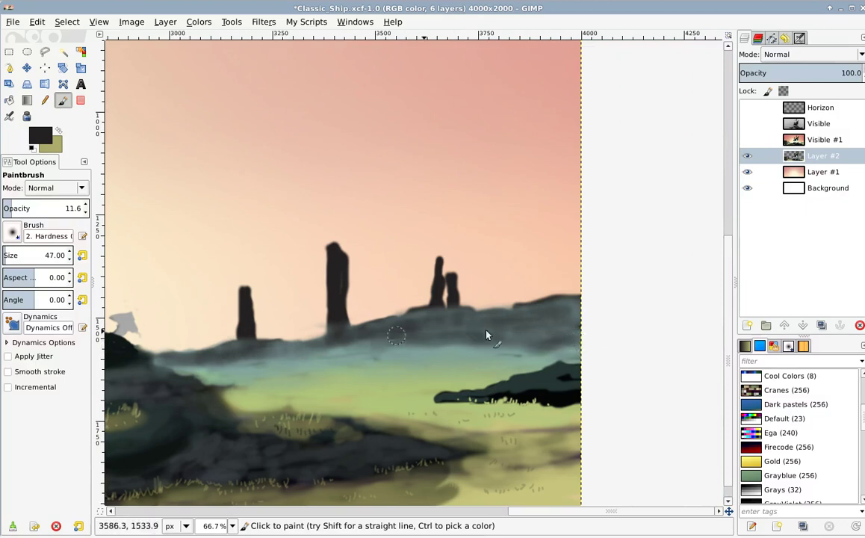
pyautogui.press(']')
pyautogui.moveTo(524, 341)
pyautogui.mouseDown()
pyautogui.moveTo(367, 348)
pyautogui.moveTo(281, 381)
pyautogui.moveTo(366, 351)
pyautogui.moveTo(218, 369)
pyautogui.moveTo(287, 368)
pyautogui.moveTo(198, 373)
pyautogui.moveTo(257, 368)
pyautogui.moveTo(286, 352)
pyautogui.moveTo(334, 350)
pyautogui.moveTo(451, 313)
pyautogui.moveTo(430, 315)
pyautogui.moveTo(503, 353)
pyautogui.moveTo(418, 359)
pyautogui.moveTo(533, 346)
pyautogui.moveTo(304, 363)
pyautogui.mouseUp()
pyautogui.scroll(-3, 304, 367)
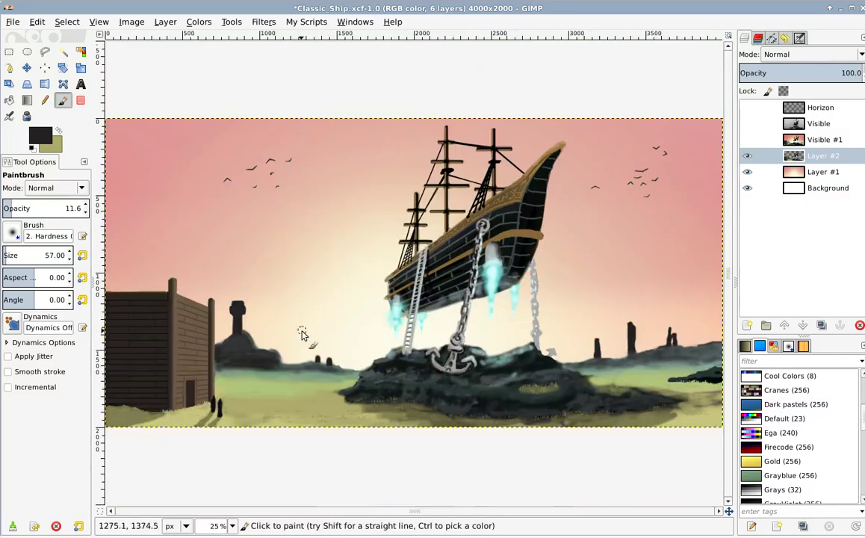
pyautogui.scroll(-1, 319, 374)
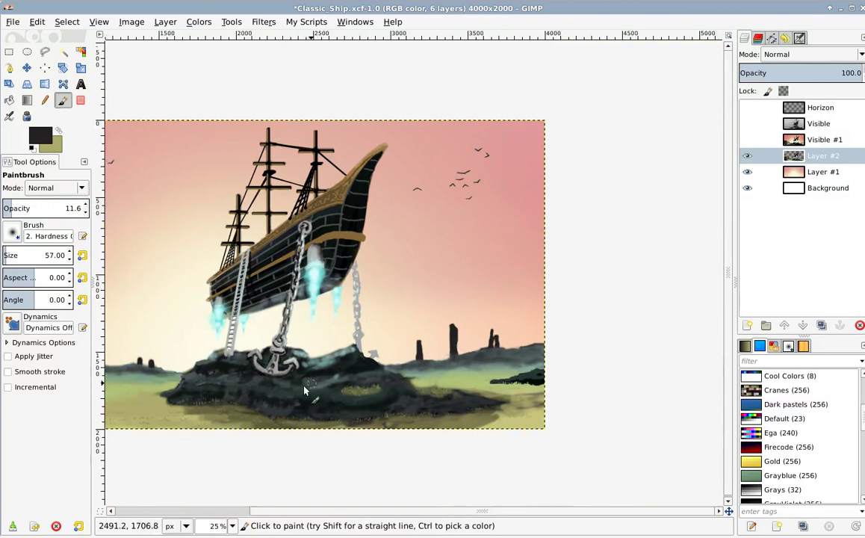
pyautogui.scroll(-1, 270, 344)
# Shade the upper edge of the hull's gold band with near-black at 11.6 opacity, reducing the brush size from 47 to 17.
pyautogui.scroll(1, 288, 335)
pyautogui.scroll(1, 387, 341)
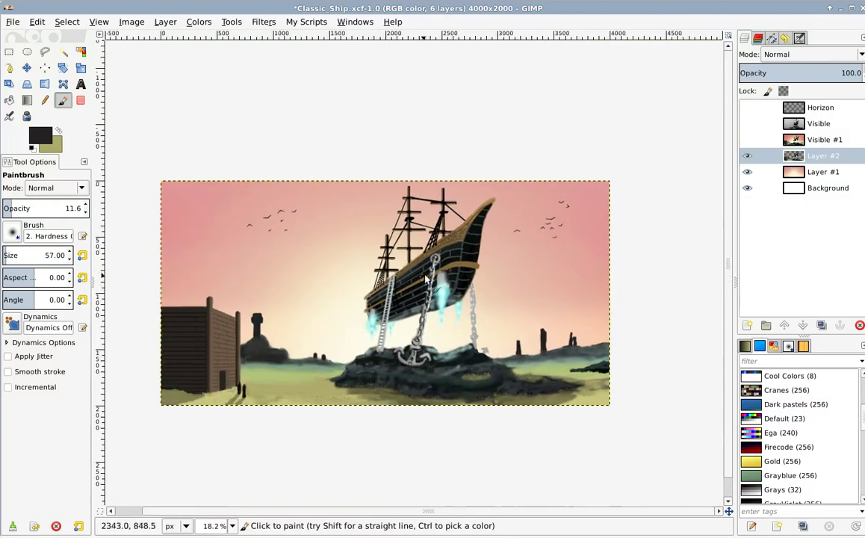
pyautogui.scroll(1, 341, 323)
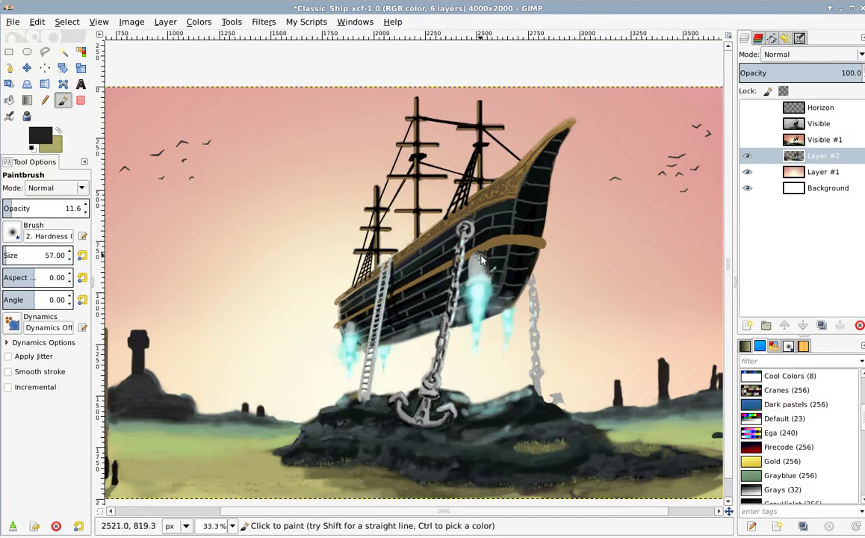
pyautogui.moveTo(444, 254); pyautogui.dragTo(410, 297)
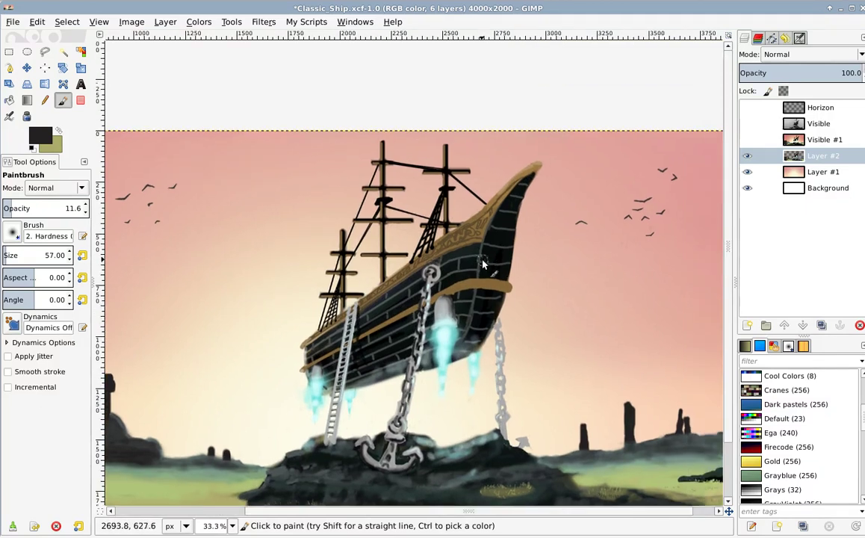
pyautogui.scroll(2, 438, 305)
pyautogui.scroll(1, 448, 306)
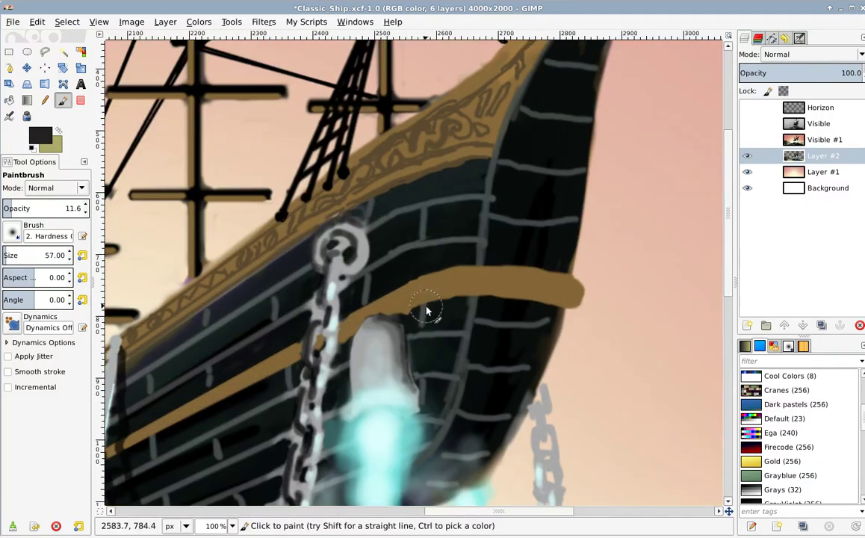
pyautogui.press('[')
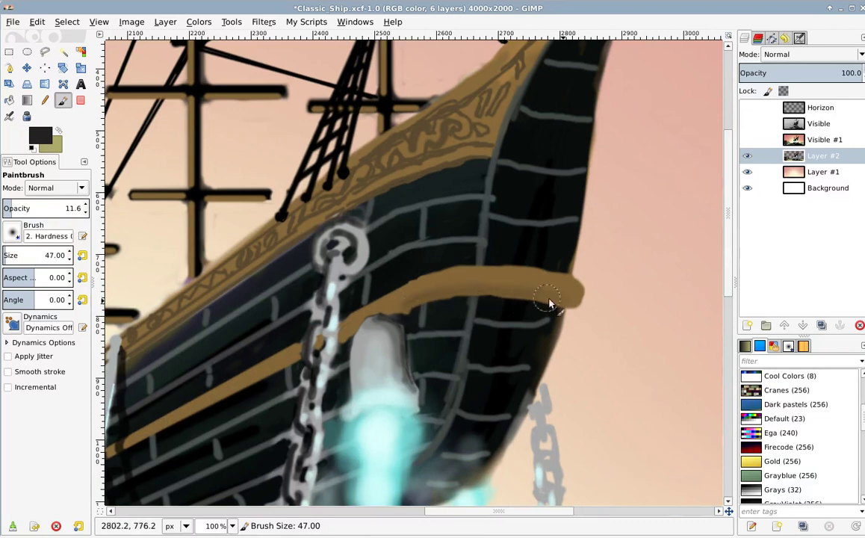
pyautogui.press('[')
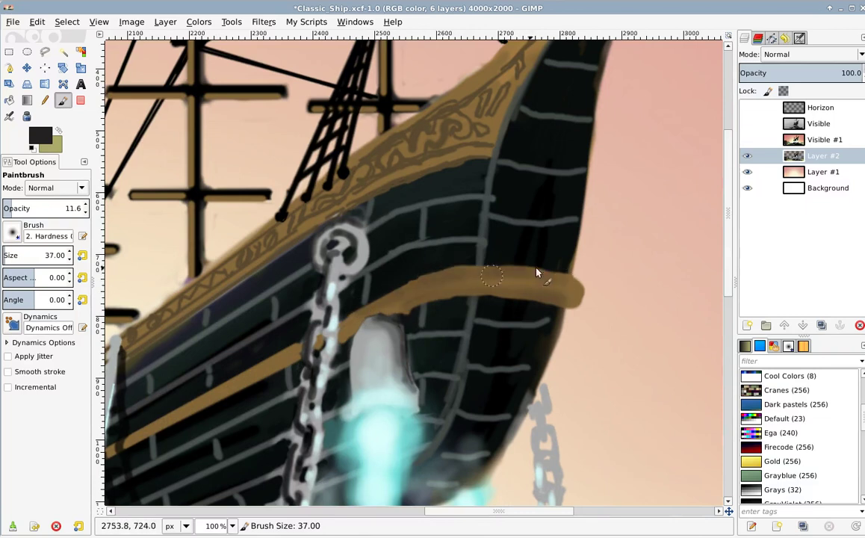
pyautogui.moveTo(427, 280); pyautogui.dragTo(348, 318)
pyautogui.hotkey('shift', '[')
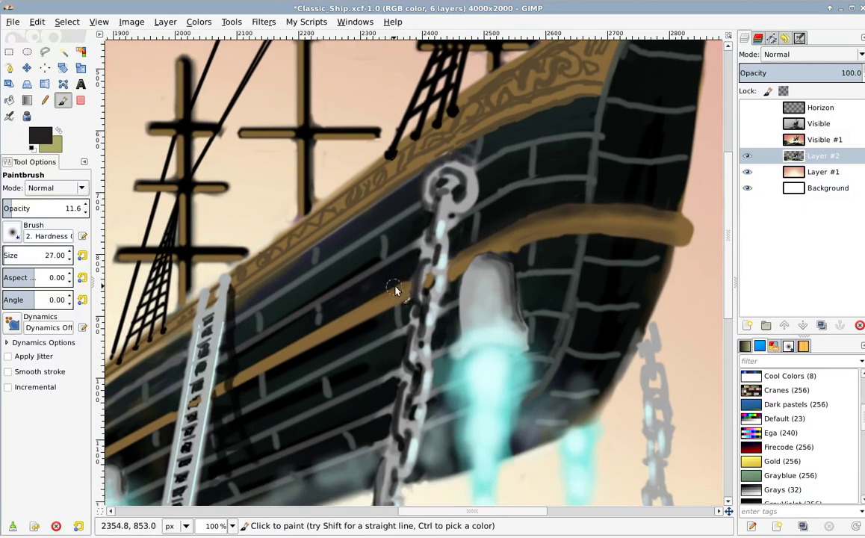
pyautogui.hotkey('shift', '[')
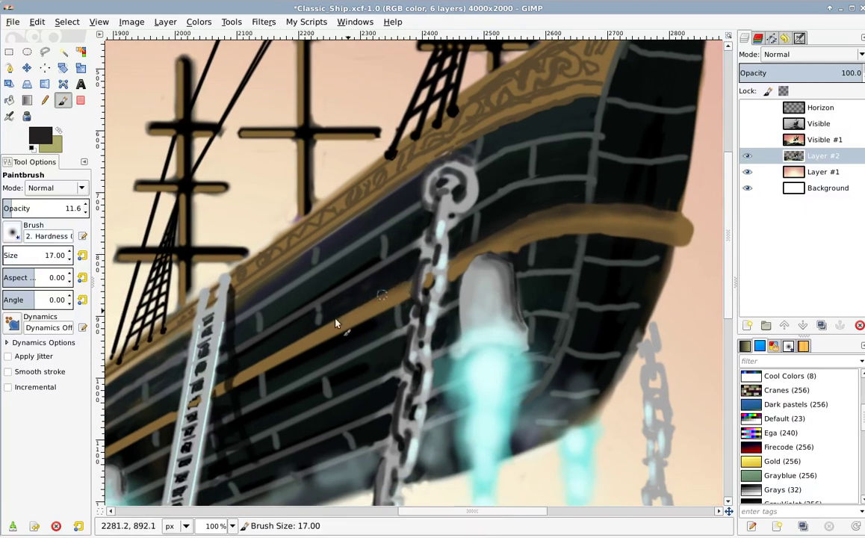
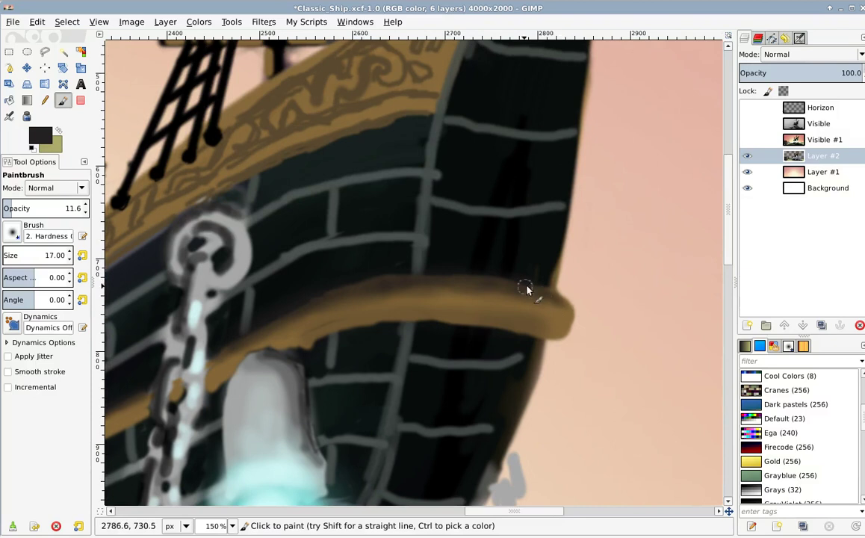
# Examine the shaded gold band and the carved bow ornament up close and against the whole scene.
pyautogui.scroll(-4, 479, 284)
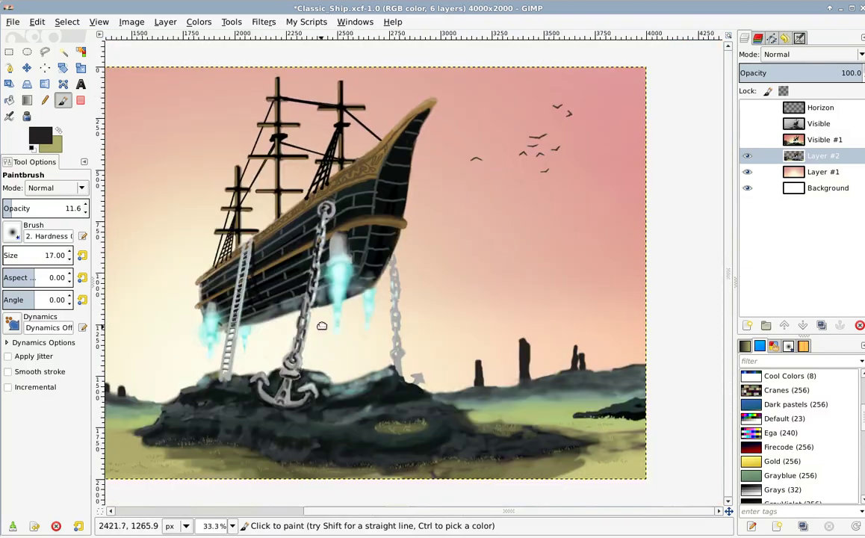
pyautogui.moveTo(322, 325); pyautogui.dragTo(339, 337)
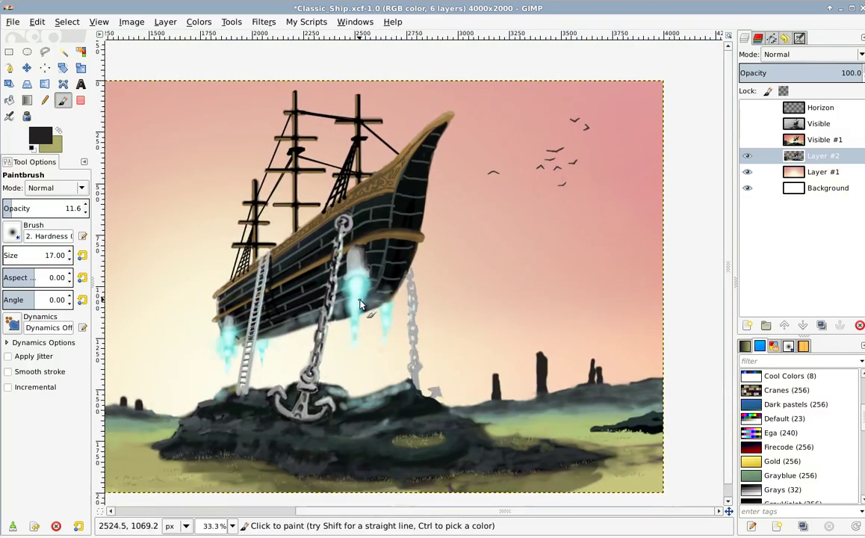
pyautogui.moveTo(380, 251); pyautogui.dragTo(355, 305)
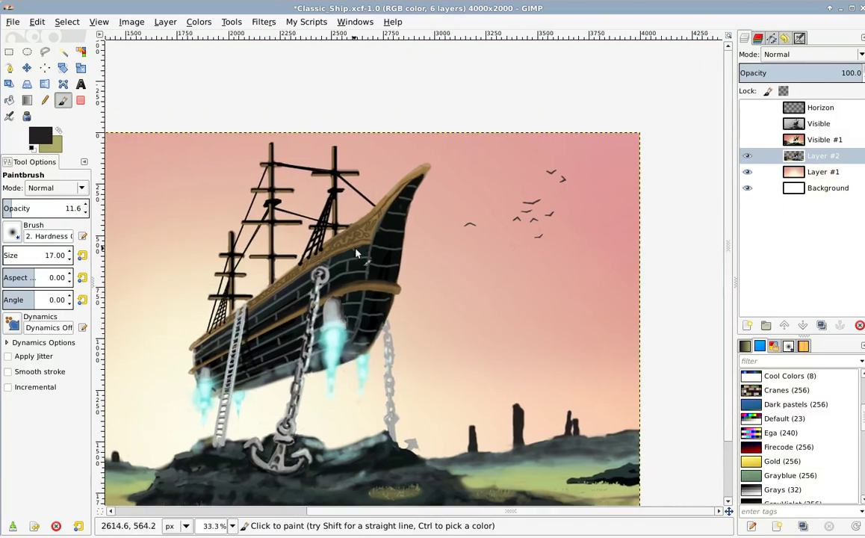
pyautogui.scroll(4, 357, 230)
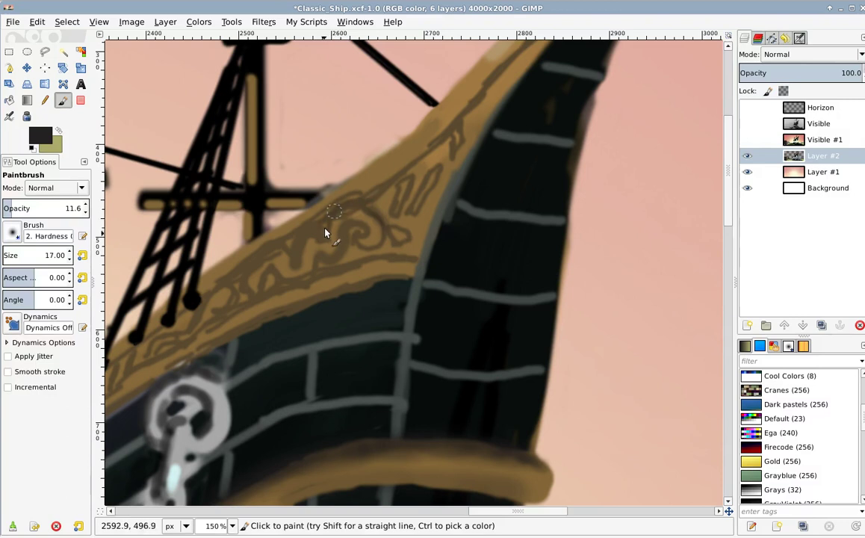
pyautogui.scroll(-3, 361, 216)
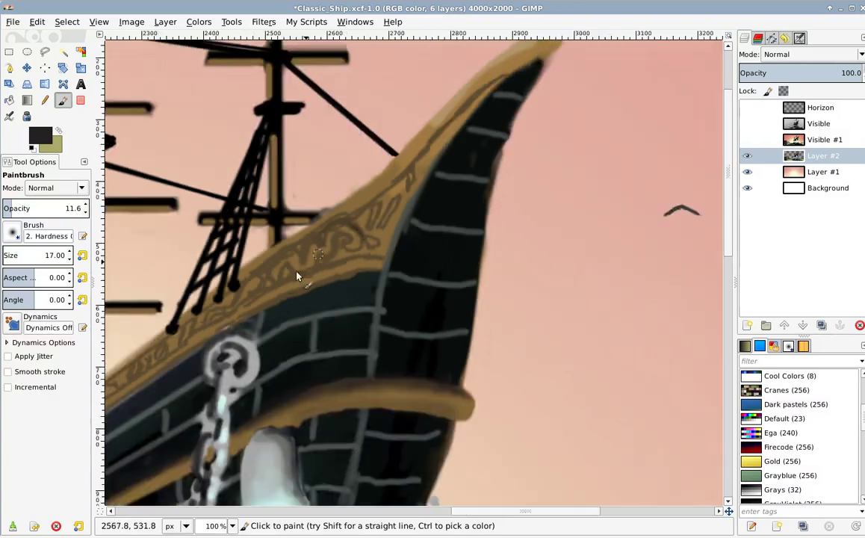
pyautogui.scroll(-2, 340, 301)
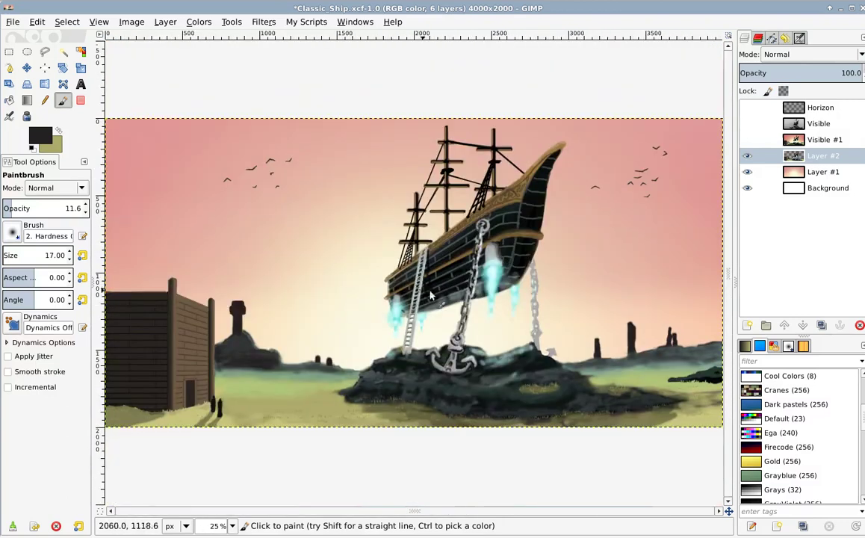
pyautogui.moveTo(536, 261); pyautogui.dragTo(455, 299)
pyautogui.scroll(-1, 403, 297)
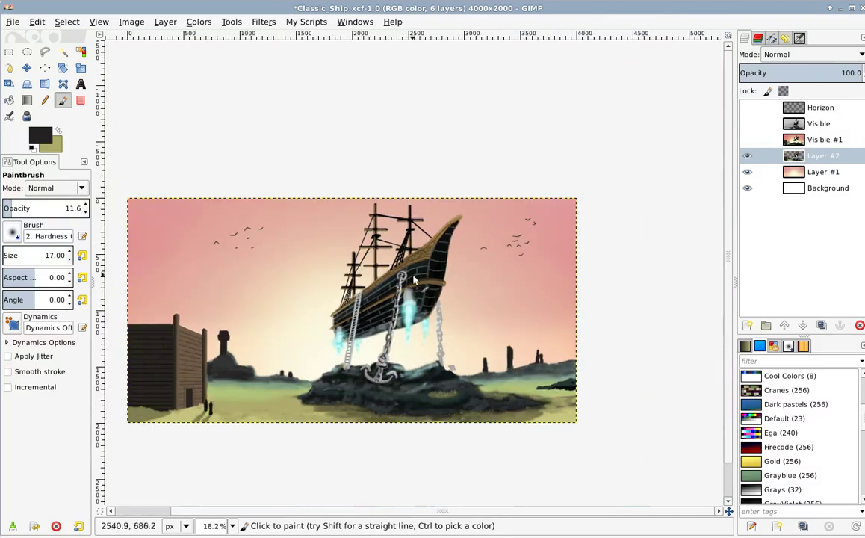
pyautogui.scroll(1, 362, 316)
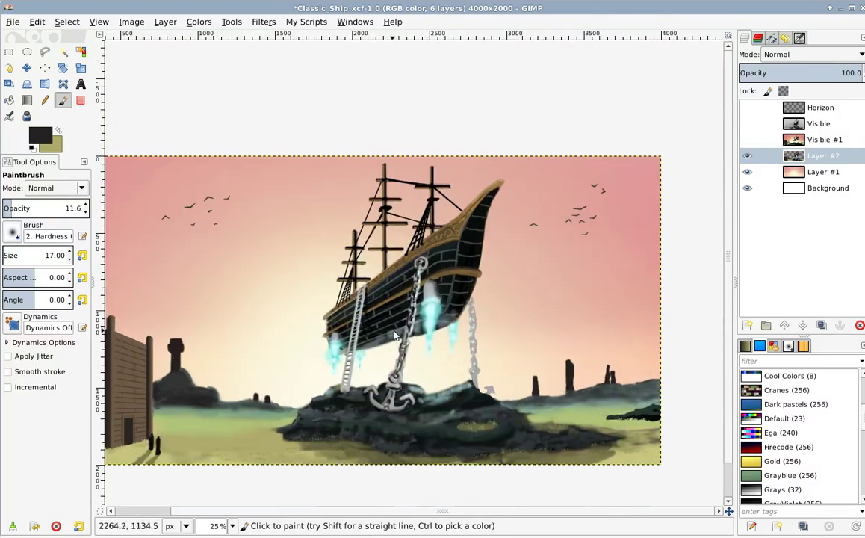
# Darken the carved scrollwork on the bow's gold trim at 11.6 opacity with brush size 17, and check the full scene.
pyautogui.scroll(1, 376, 302)
pyautogui.scroll(4, 454, 235)
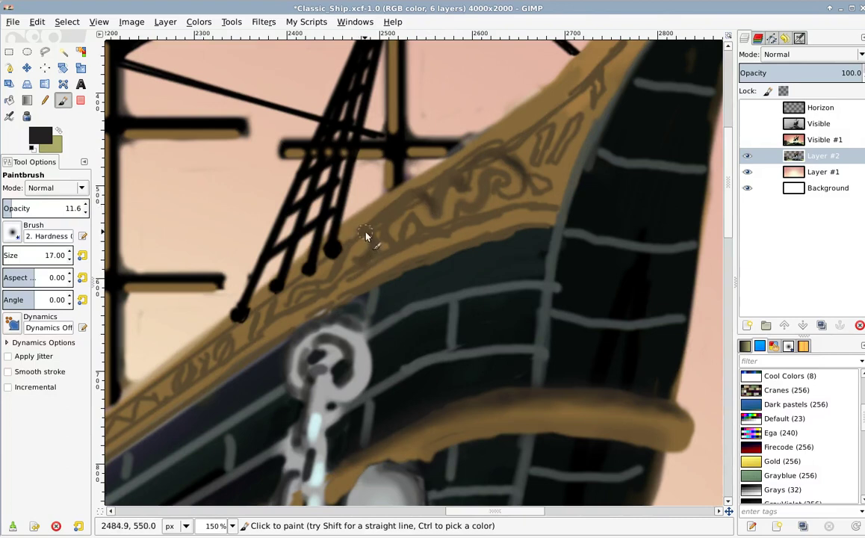
pyautogui.moveTo(483, 156); pyautogui.dragTo(394, 253)
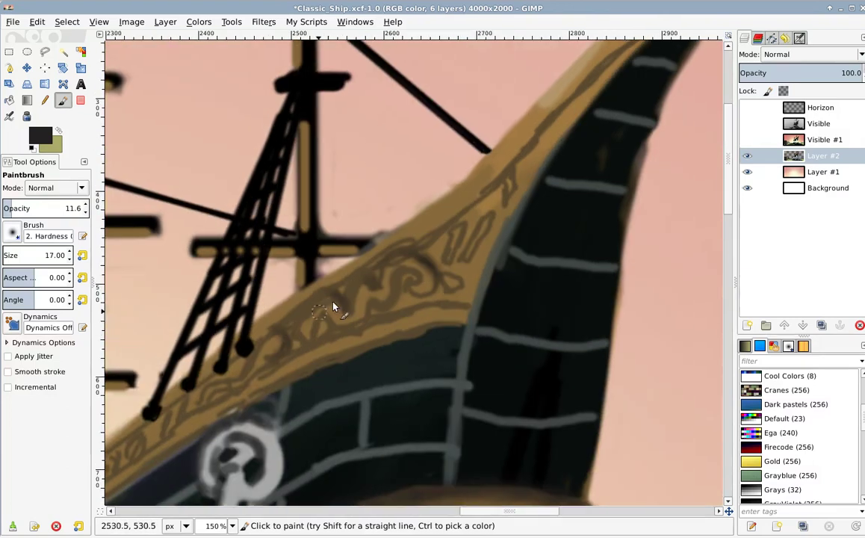
pyautogui.moveTo(464, 228); pyautogui.dragTo(457, 250)
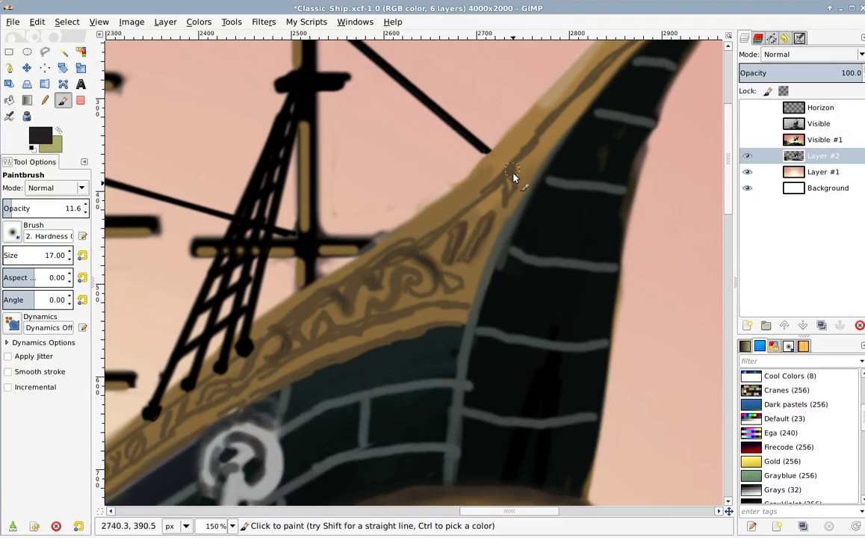
pyautogui.scroll(-3, 443, 211)
pyautogui.hscroll(-3, 443, 210)
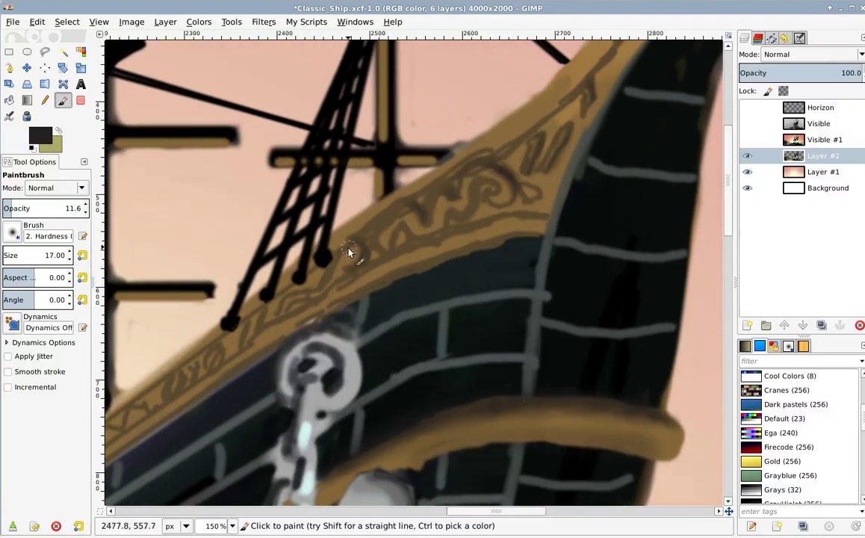
pyautogui.scroll(-5, 296, 294)
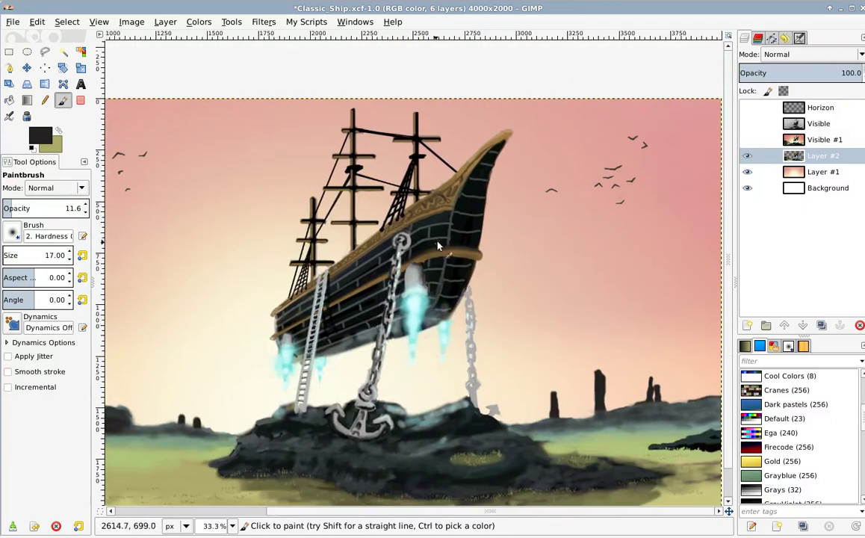
pyautogui.hscroll(-2, 302, 272)
pyautogui.scroll(-2, 353, 290)
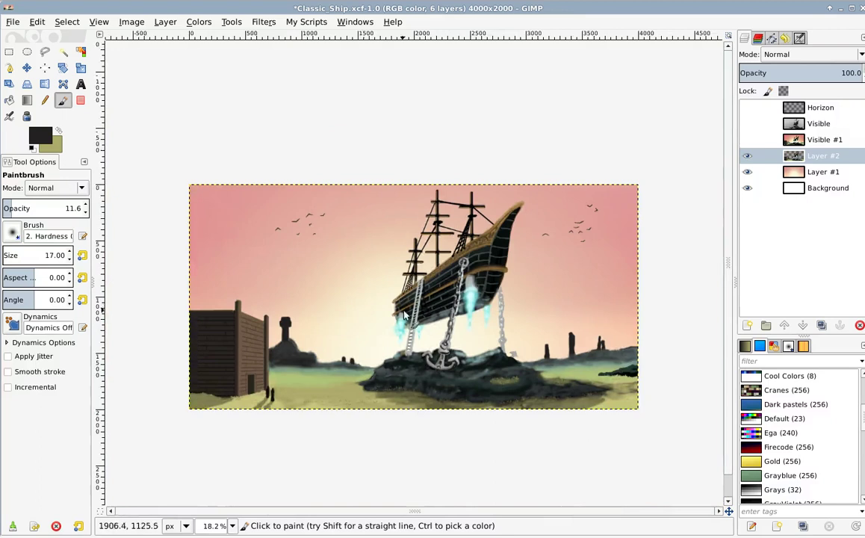
# Set the brush size to 7 and opacity to 26.4, and sharpen the carved pattern along the gold rail towards the stern.
pyautogui.hscroll(2, 325, 286)
pyautogui.scroll(2, 355, 305)
pyautogui.scroll(4, 355, 305)
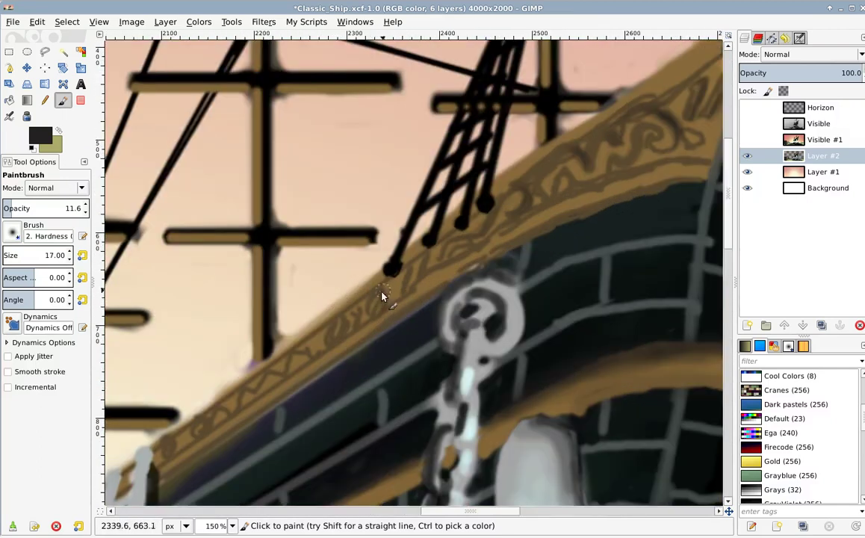
pyautogui.press('[')
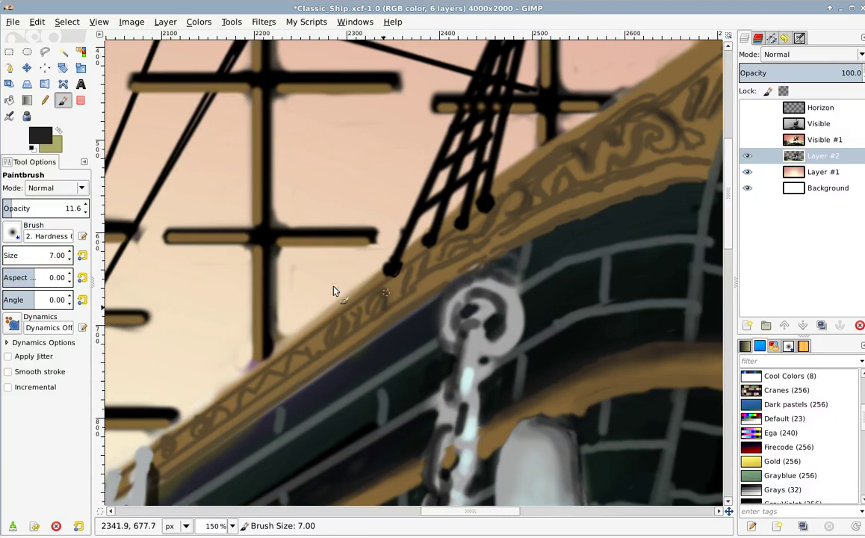
pyautogui.click(23, 208)
pyautogui.moveTo(399, 326); pyautogui.dragTo(396, 317)
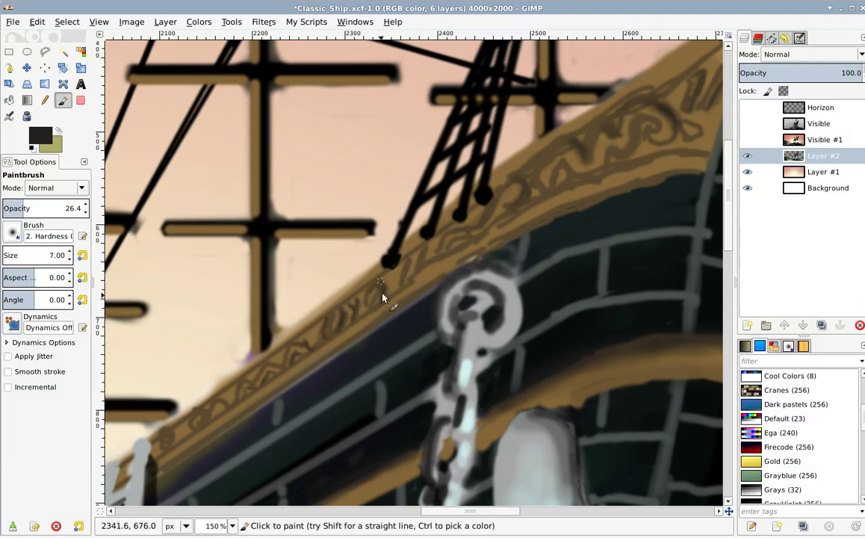
# Darken the scrollwork outlines at the bow end of the gold trim with the size 7 brush.
pyautogui.scroll(4, 489, 222)
pyautogui.hscroll(5, 508, 209)
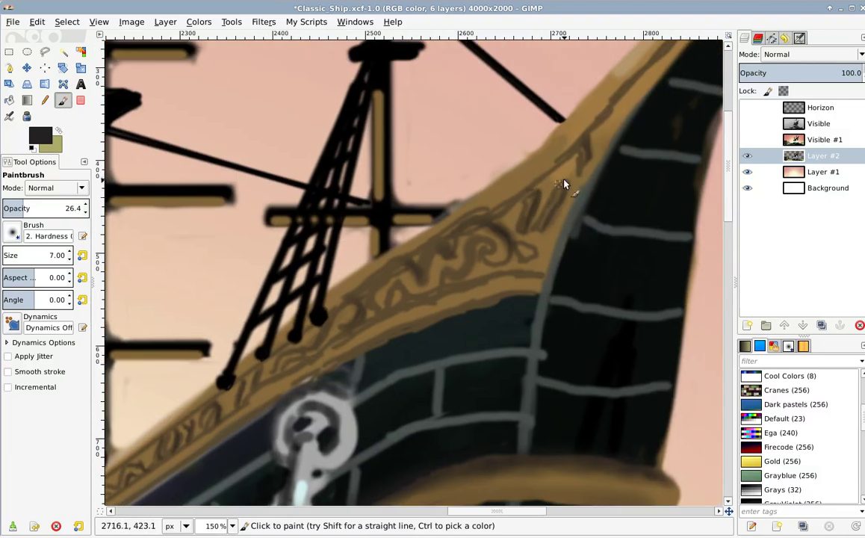
pyautogui.scroll(2, 522, 239)
pyautogui.hscroll(2, 507, 232)
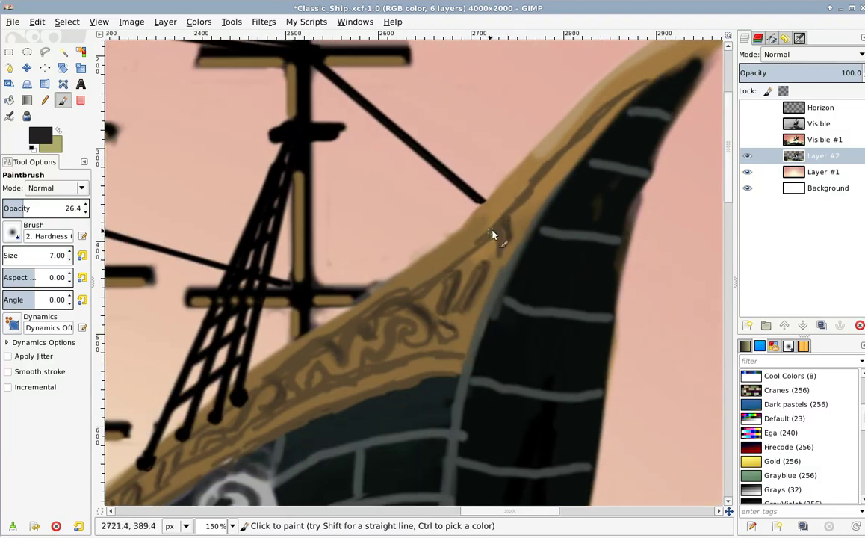
pyautogui.moveTo(481, 247); pyautogui.dragTo(427, 278)
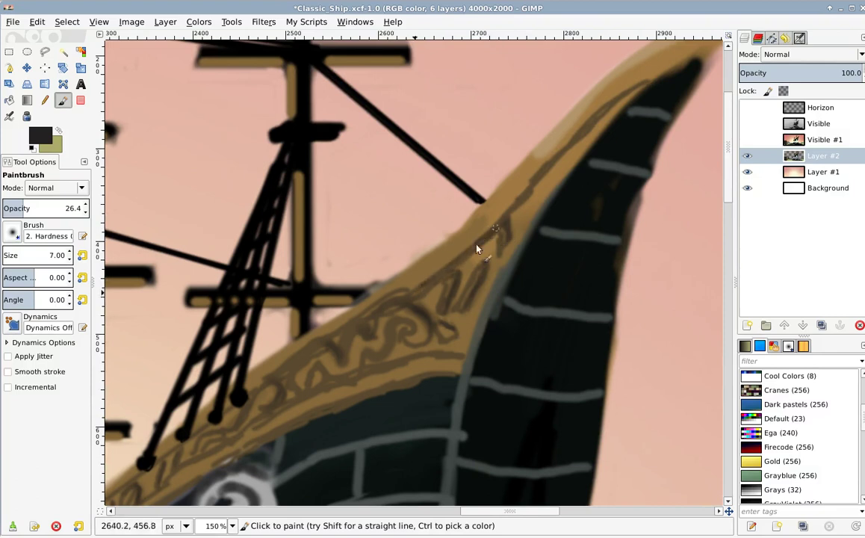
# Deepen the dark groove along the prow's gold trim at 26.4 opacity, raising the brush size to 17.
pyautogui.scroll(2, 523, 205)
pyautogui.hscroll(2, 501, 224)
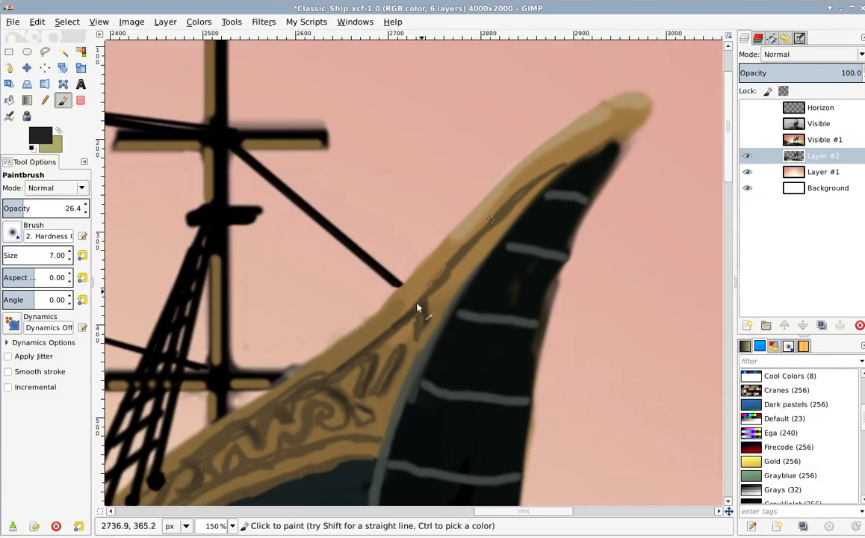
pyautogui.hotkey('shift', ']')
pyautogui.moveTo(529, 195)
pyautogui.mouseDown()
pyautogui.moveTo(483, 239)
pyautogui.moveTo(554, 175)
pyautogui.moveTo(419, 301)
pyautogui.mouseUp()
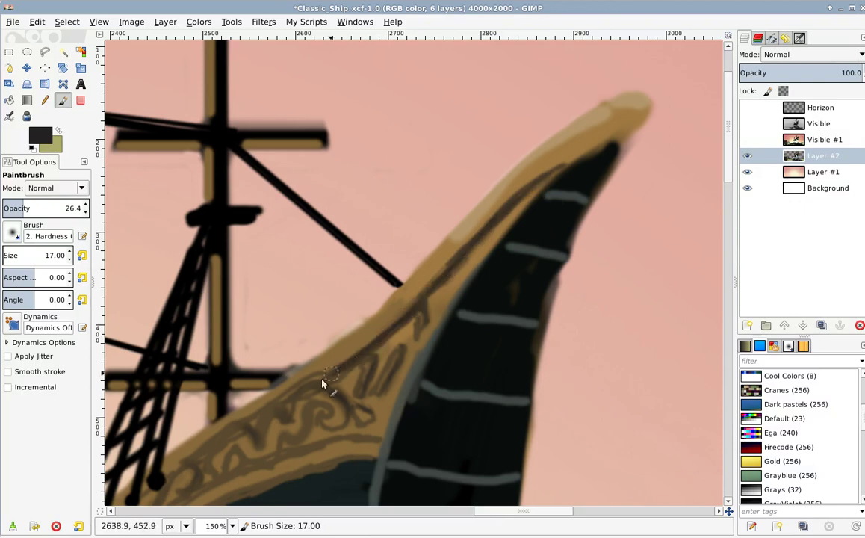
# Examine the darkened trim in the wider scene and inspect the anchor and rock beneath the ship.
pyautogui.scroll(-4, 349, 368)
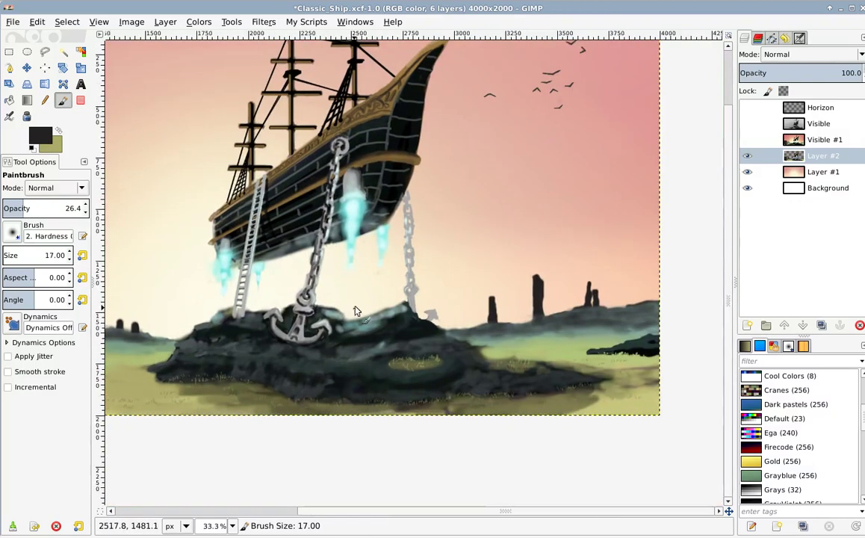
pyautogui.scroll(2, 339, 277)
pyautogui.hscroll(-1, 321, 269)
pyautogui.scroll(-3, 489, 299)
pyautogui.hscroll(-1, 489, 299)
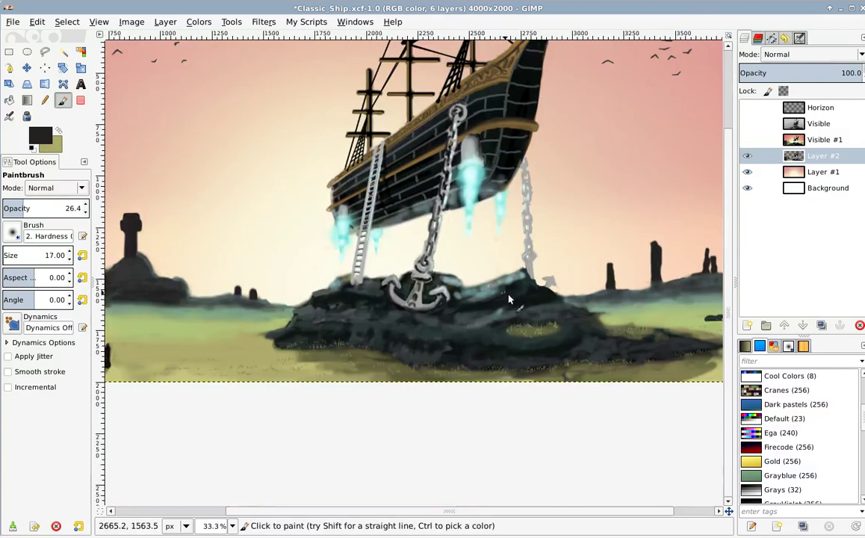
pyautogui.scroll(3, 516, 322)
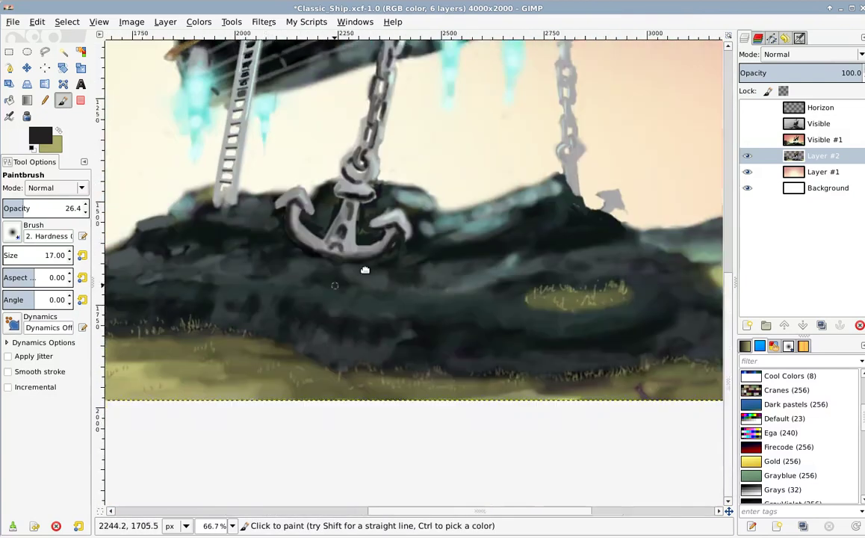
pyautogui.scroll(-2, 338, 262)
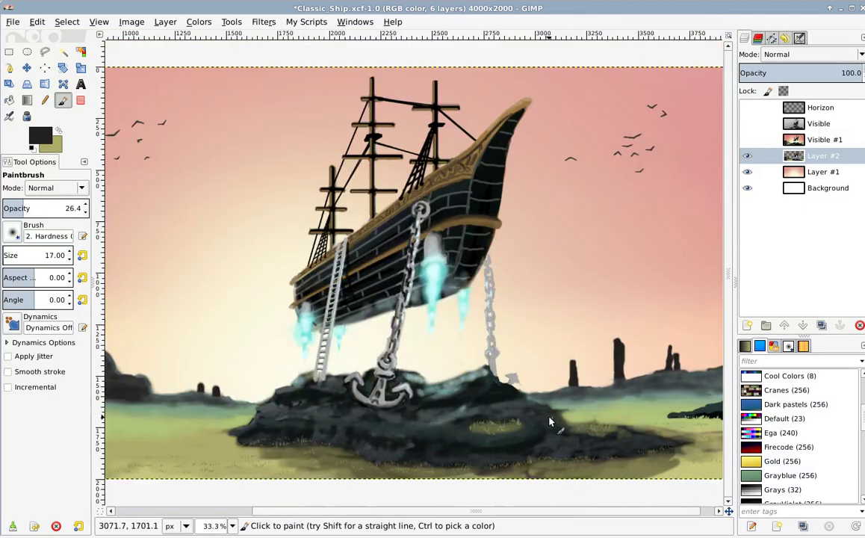
# Review the ship, its anchor and the rock beneath it against the sunset scene.
pyautogui.moveTo(537, 420); pyautogui.dragTo(492, 354)
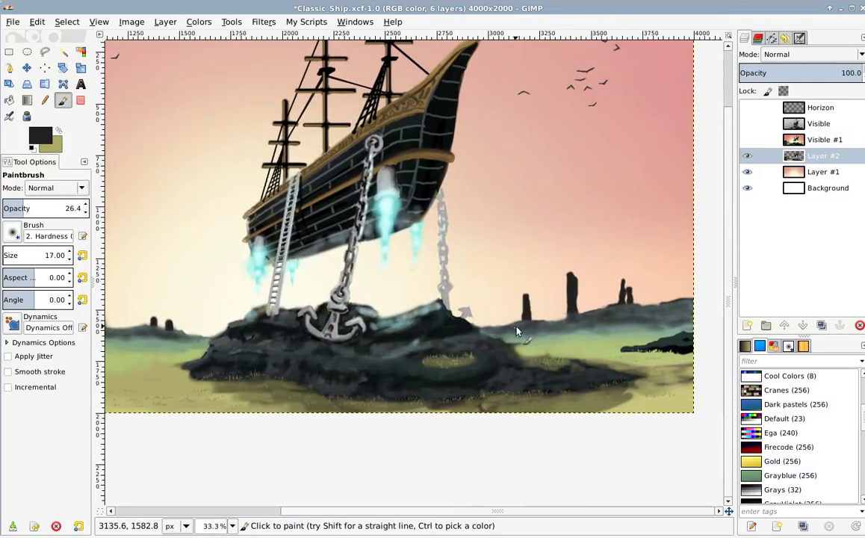
pyautogui.moveTo(343, 346); pyautogui.dragTo(414, 332)
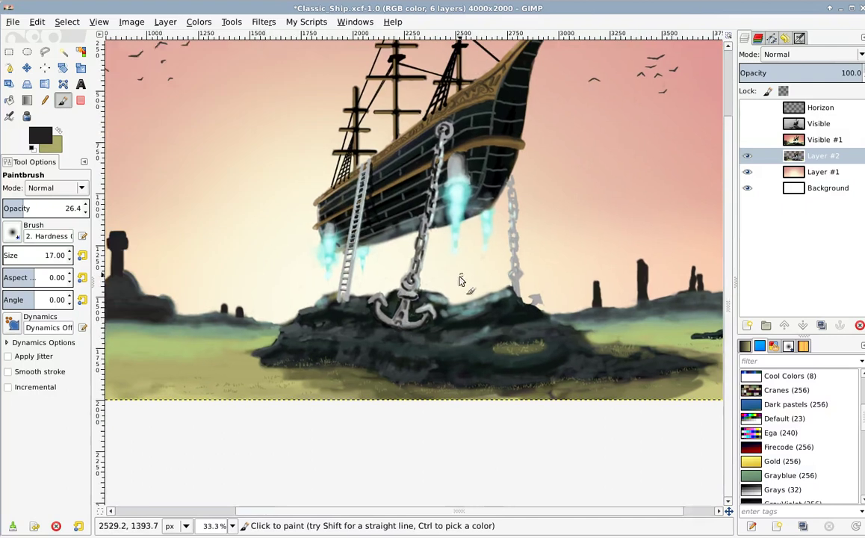
pyautogui.scroll(-1, 445, 284)
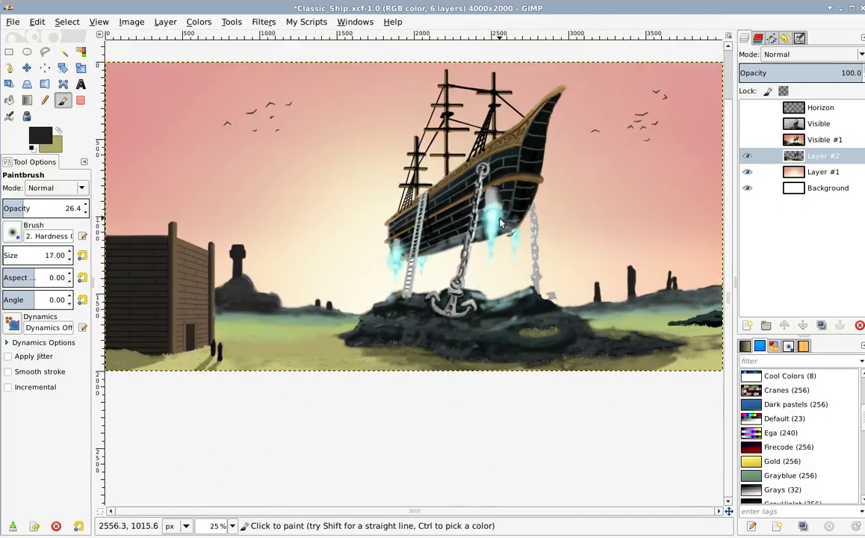
pyautogui.scroll(1, 493, 268)
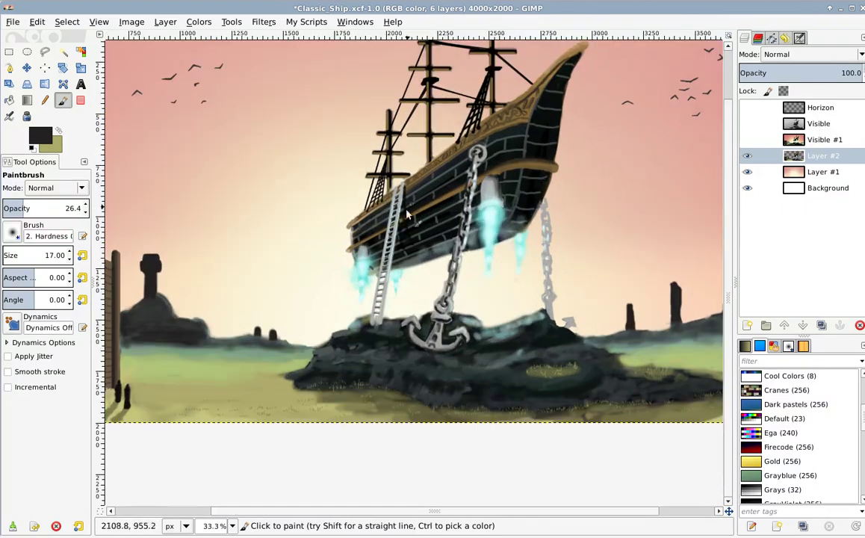
pyautogui.moveTo(419, 177); pyautogui.dragTo(427, 261)
pyautogui.moveTo(298, 371); pyautogui.dragTo(416, 261)
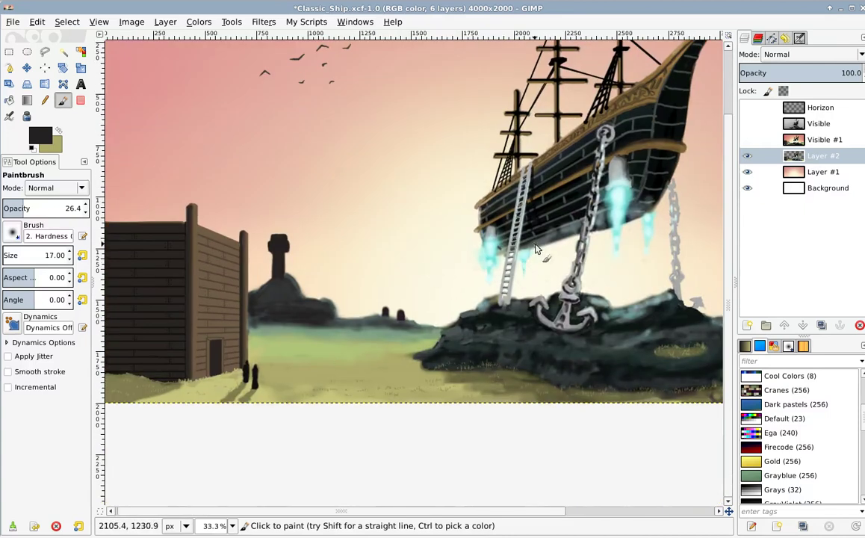
pyautogui.scroll(3, 525, 207)
pyautogui.moveTo(521, 238); pyautogui.dragTo(416, 260)
pyautogui.scroll(-1, 400, 347)
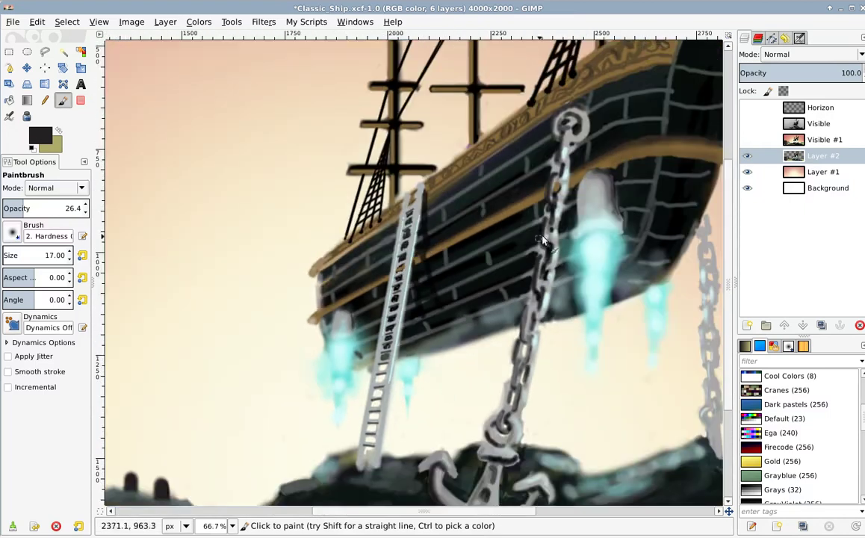
pyautogui.scroll(-1, 569, 224)
pyautogui.scroll(-1, 535, 213)
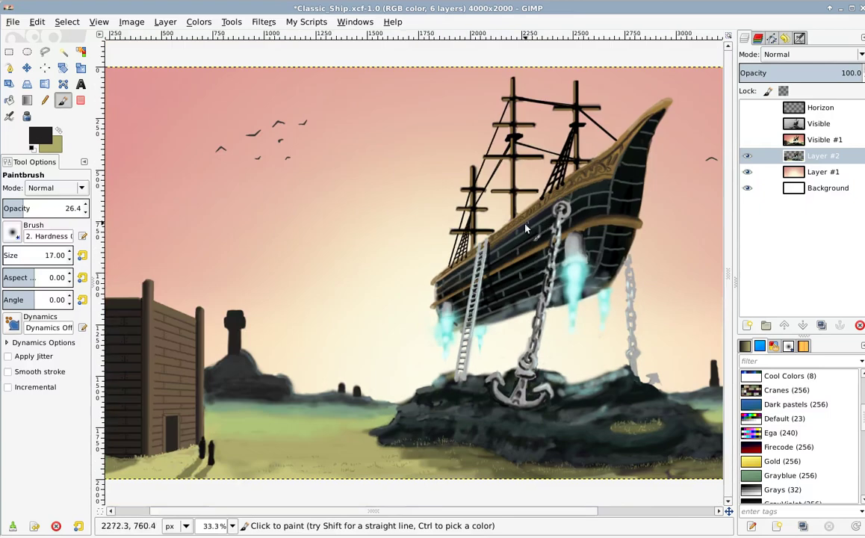
pyautogui.moveTo(521, 256); pyautogui.dragTo(440, 261)
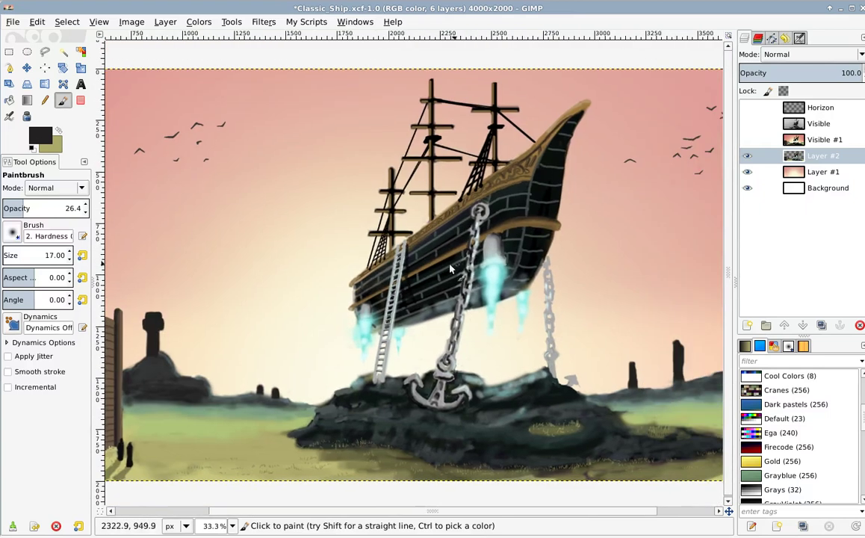
# Inspect the hull planking, ladder, anchor chain and thruster glow up close and within the overall composition.
pyautogui.scroll(2, 356, 261)
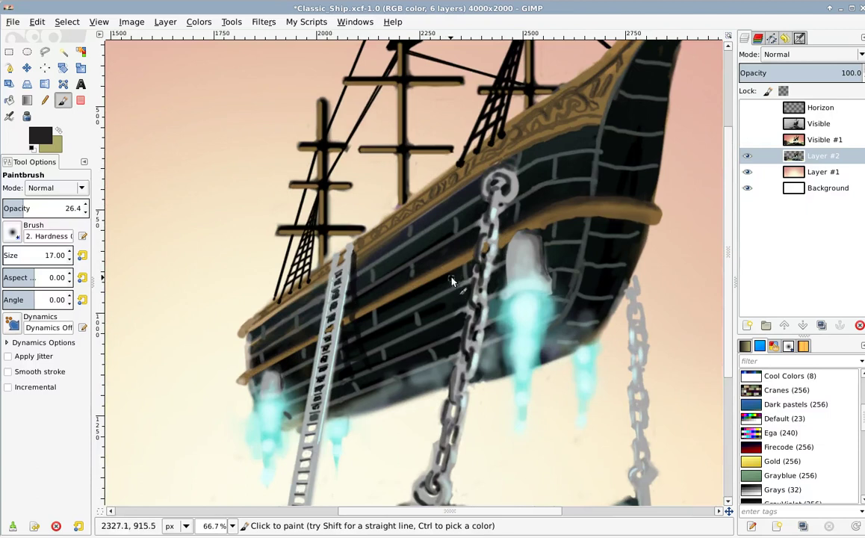
pyautogui.scroll(-2, 452, 277)
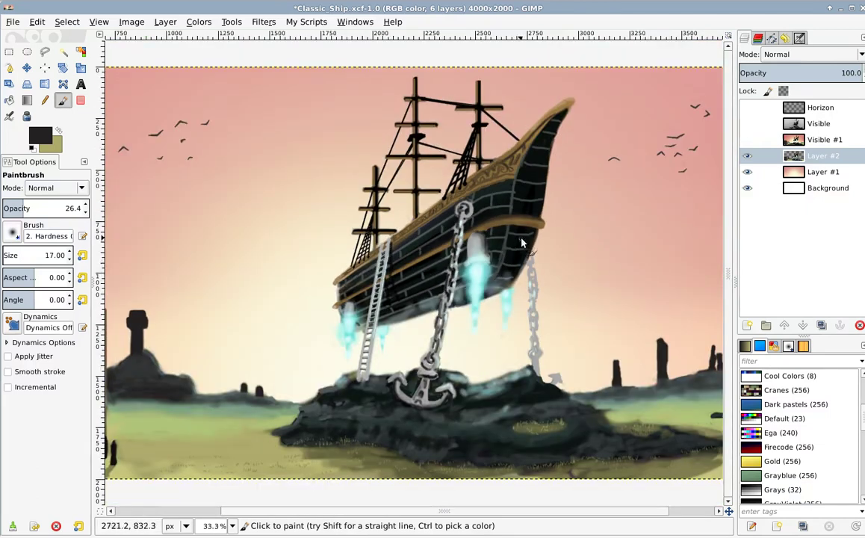
pyautogui.scroll(1, 500, 247)
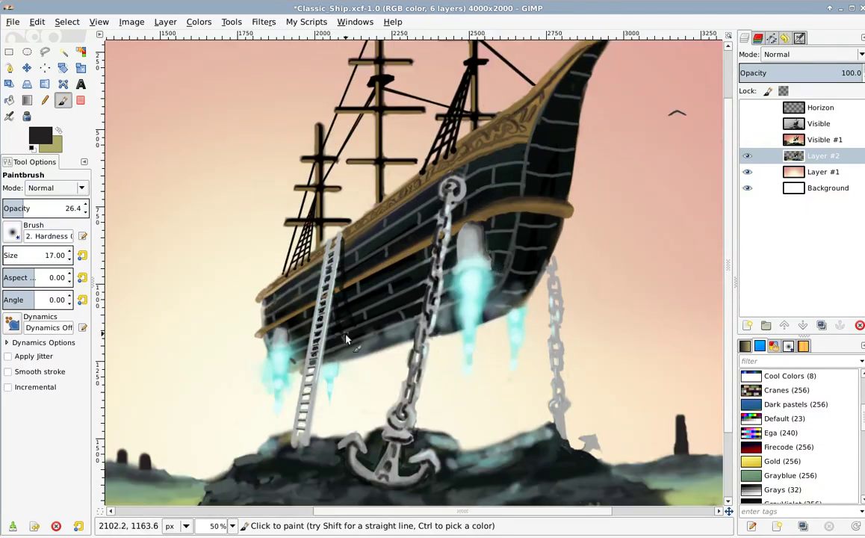
pyautogui.scroll(3, 541, 213)
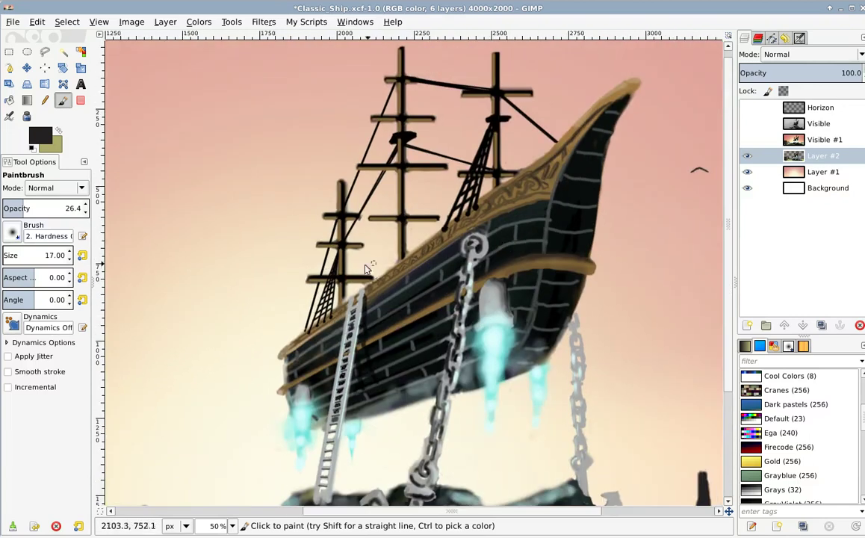
pyautogui.scroll(-5, 398, 247)
pyautogui.scroll(2, 485, 303)
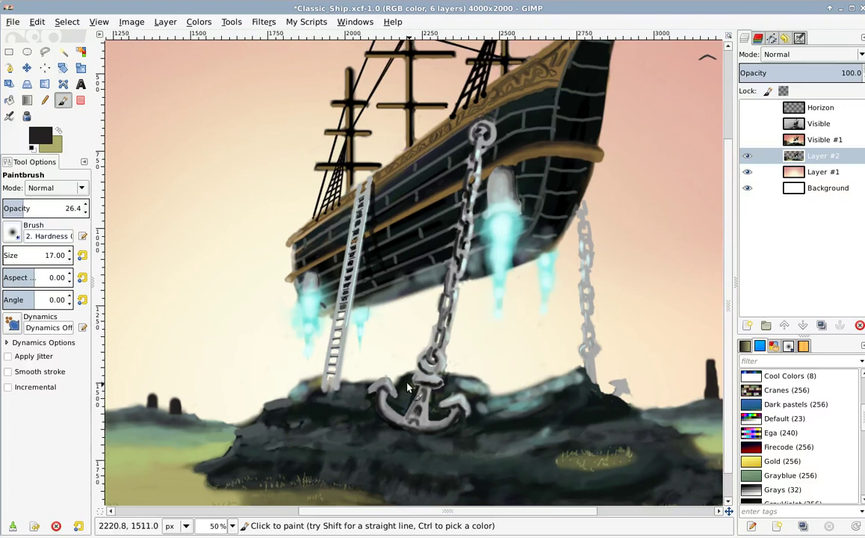
pyautogui.moveTo(342, 357); pyautogui.dragTo(410, 333)
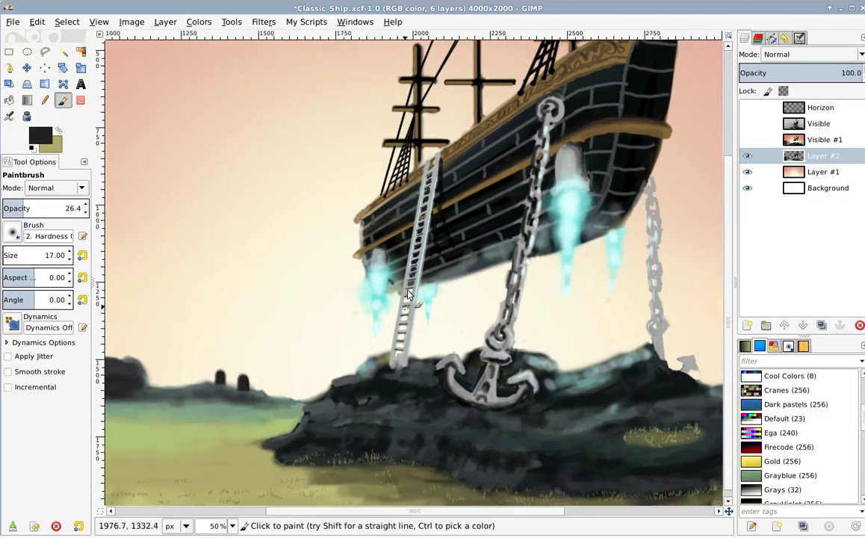
pyautogui.scroll(2, 448, 231)
pyautogui.hscroll(-2, 527, 187)
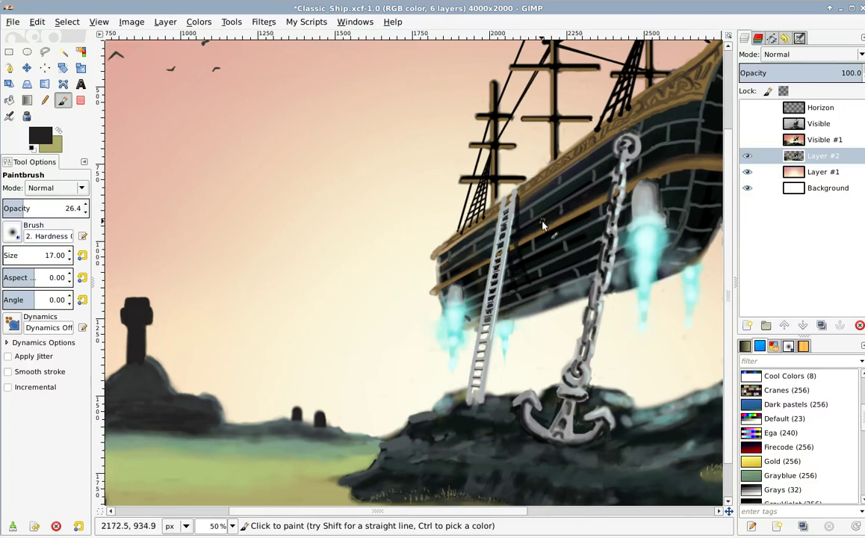
pyautogui.hscroll(2, 478, 217)
pyautogui.scroll(1, 448, 217)
pyautogui.moveTo(319, 373); pyautogui.dragTo(431, 277)
pyautogui.scroll(-1, 431, 276)
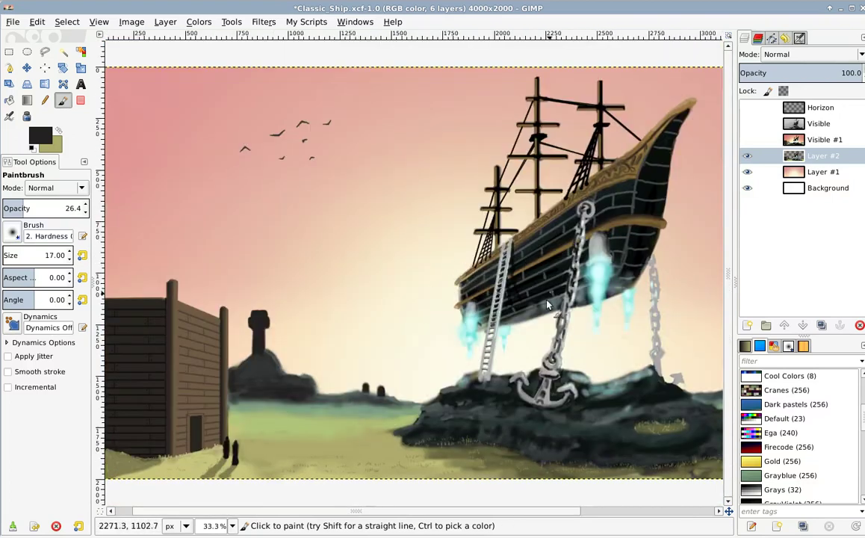
pyautogui.scroll(1, 479, 268)
pyautogui.scroll(-1, 440, 363)
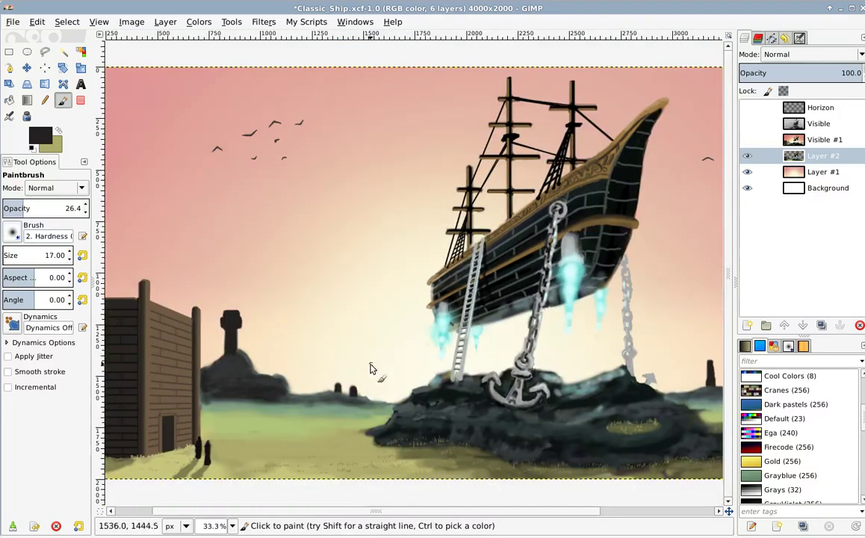
# Compare the wooden fort and horizon silhouettes with the ship across the full width of the painting.
pyautogui.hscroll(-2, 421, 328)
pyautogui.hscroll(-1, 297, 298)
pyautogui.scroll(-1, 297, 298)
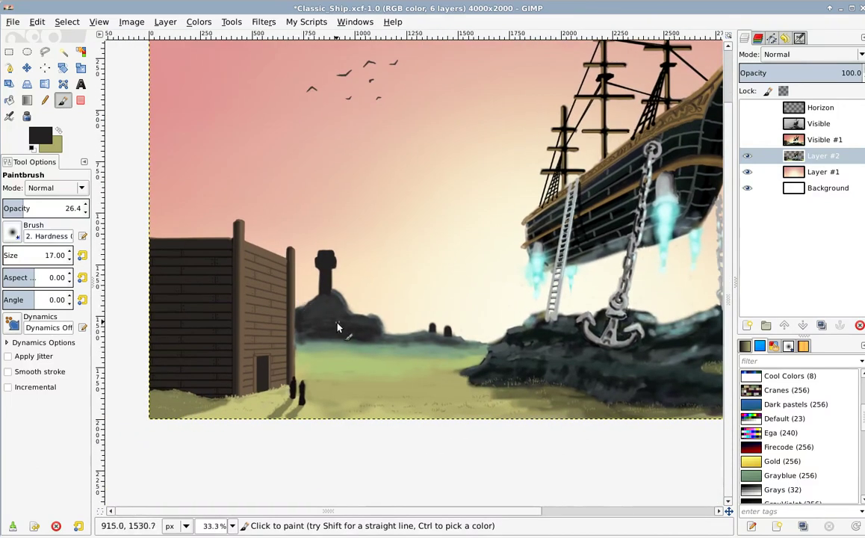
pyautogui.scroll(2, 448, 314)
pyautogui.hscroll(3, 448, 314)
pyautogui.hscroll(1, 403, 303)
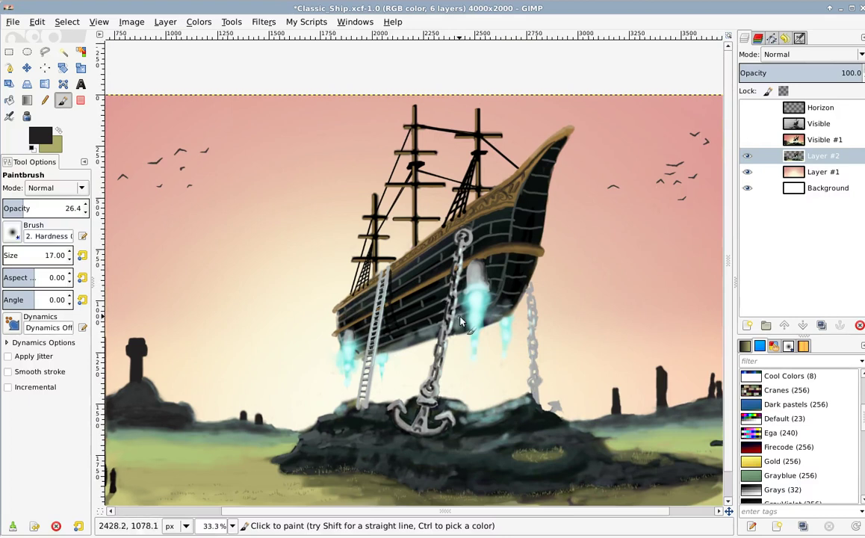
pyautogui.scroll(2, 425, 252)
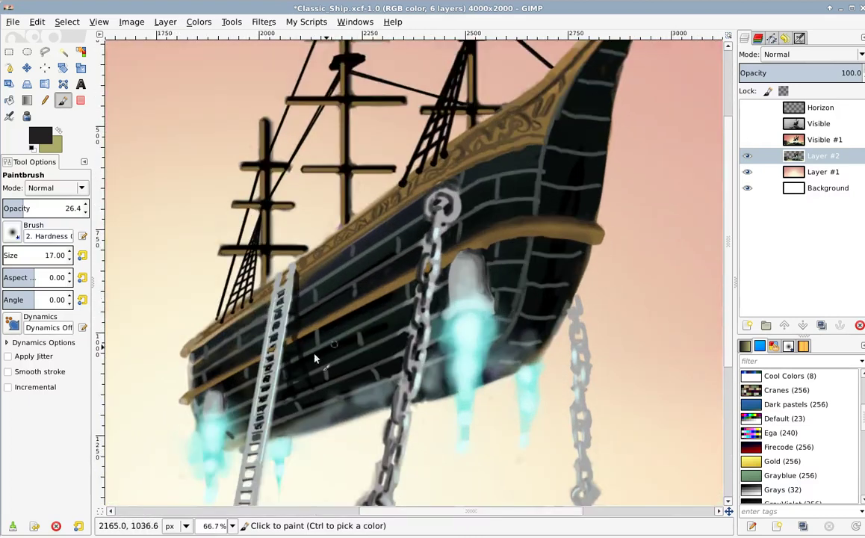
pyautogui.scroll(-2, 377, 292)
pyautogui.scroll(1, 368, 310)
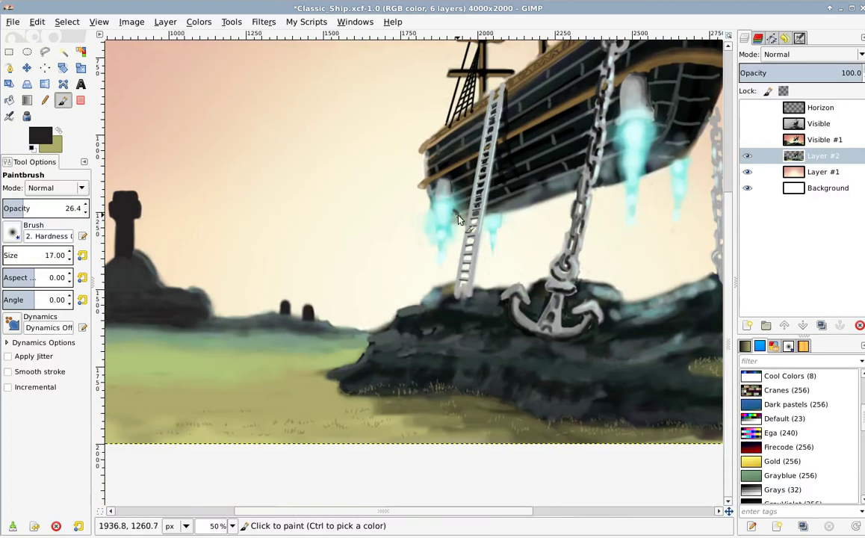
pyautogui.moveTo(485, 205); pyautogui.dragTo(382, 337)
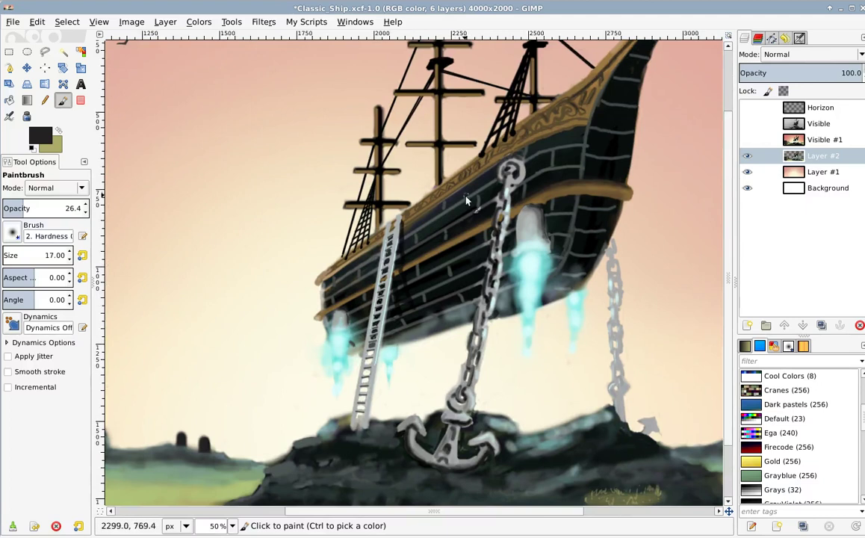
pyautogui.scroll(-1, 471, 200)
pyautogui.moveTo(201, 381); pyautogui.dragTo(286, 341)
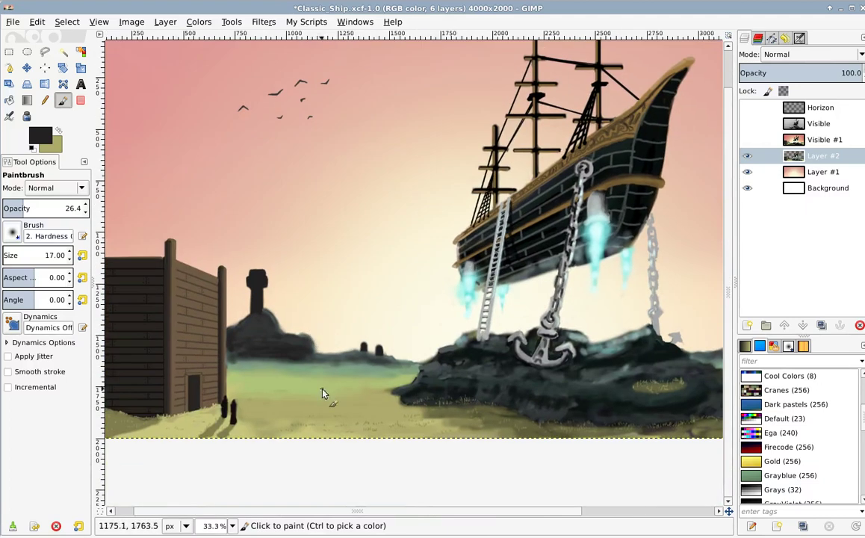
pyautogui.moveTo(217, 403); pyautogui.dragTo(238, 393)
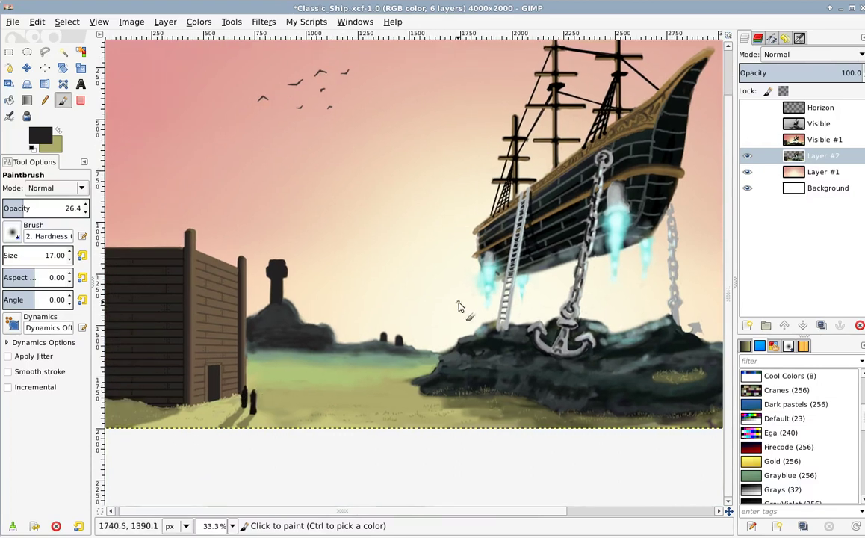
pyautogui.moveTo(564, 303); pyautogui.dragTo(432, 337)
pyautogui.scroll(1, 415, 286)
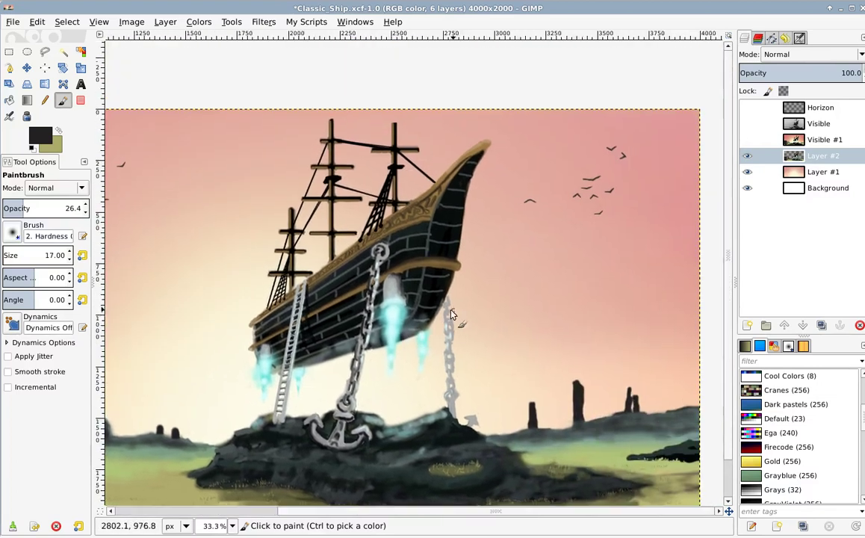
pyautogui.hscroll(3, 372, 289)
pyautogui.hscroll(-3, 297, 359)
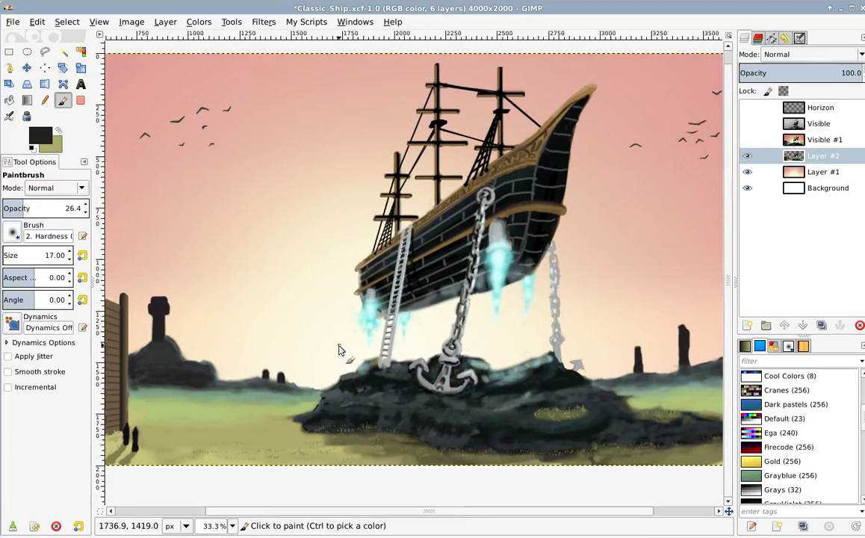
pyautogui.scroll(-1, 299, 325)
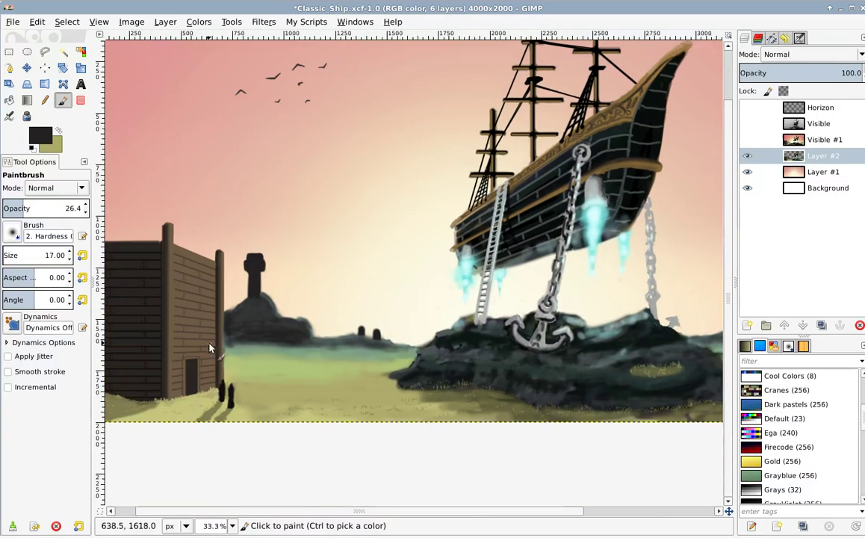
pyautogui.hscroll(-3, 254, 336)
pyautogui.scroll(-1, 262, 329)
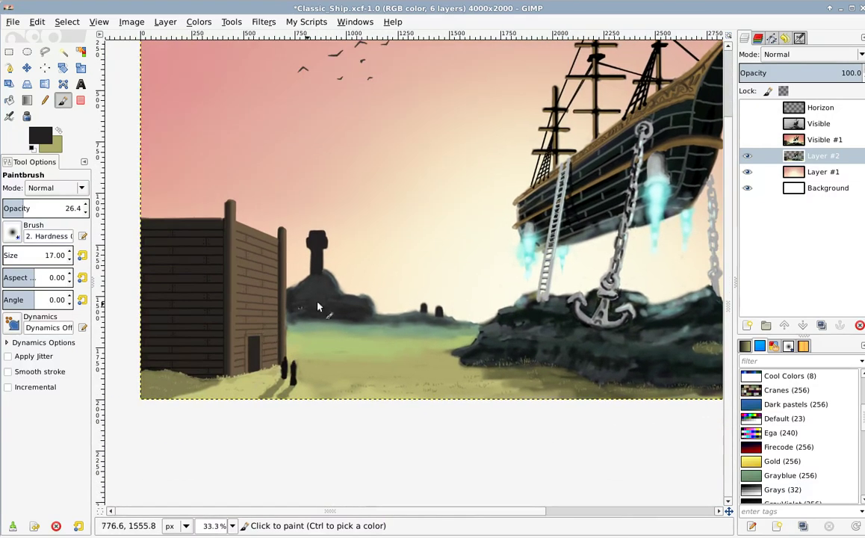
# Dab a faint dark mark at 26.4 opacity in the sky between the fort and the ship's stern.
pyautogui.click(475, 276)
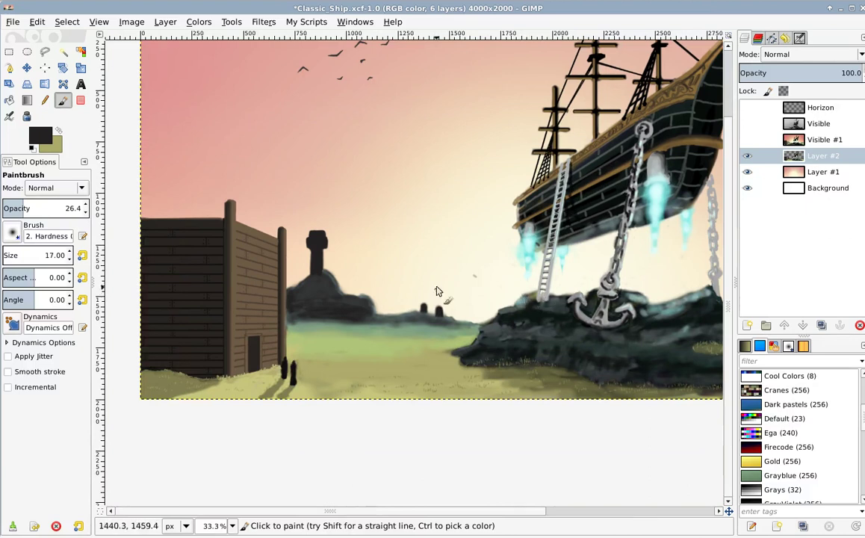
# Paint a straight dark vertical plank line down the wooden fort's door with a size 7 brush at 100 opacity.
pyautogui.moveTo(301, 342); pyautogui.dragTo(350, 311)
pyautogui.moveTo(518, 255); pyautogui.dragTo(412, 326)
pyautogui.moveTo(255, 323); pyautogui.dragTo(274, 313)
pyautogui.hscroll(-1, 274, 313)
pyautogui.scroll(1, 333, 303)
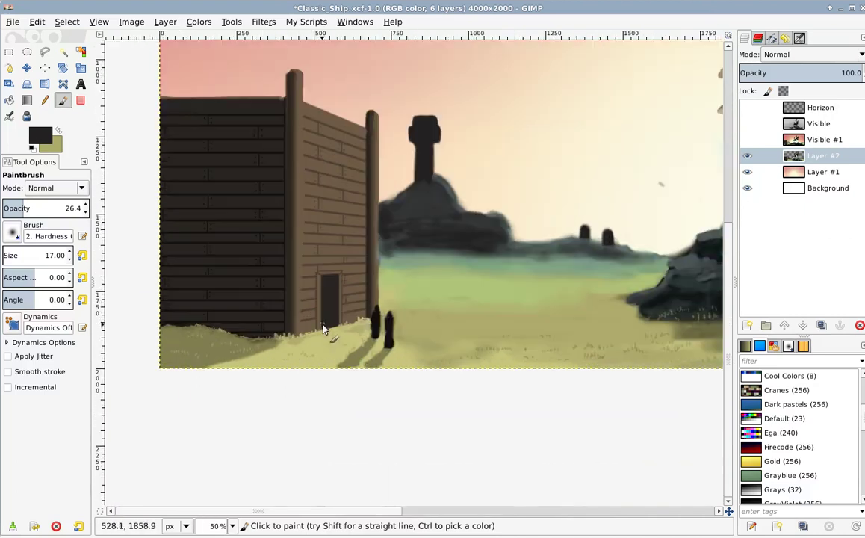
pyautogui.hscroll(-2, 338, 321)
pyautogui.scroll(1, 338, 321)
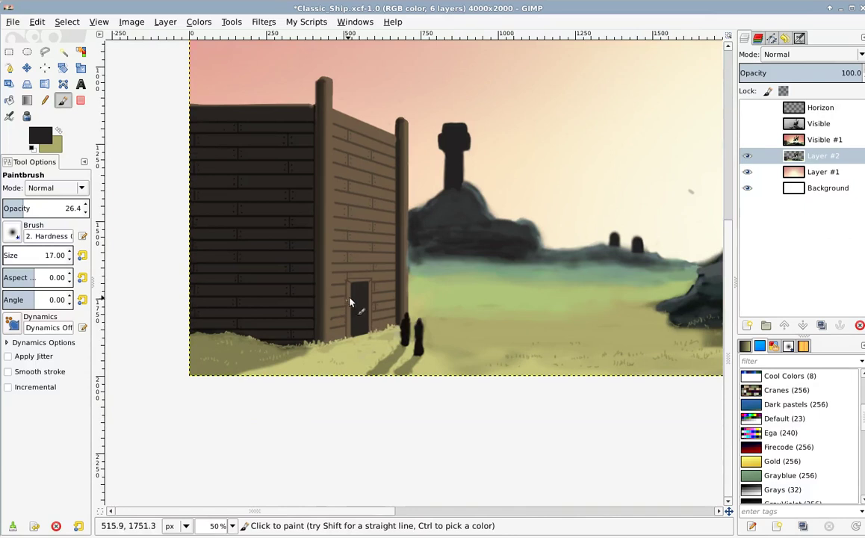
pyautogui.scroll(2, 366, 329)
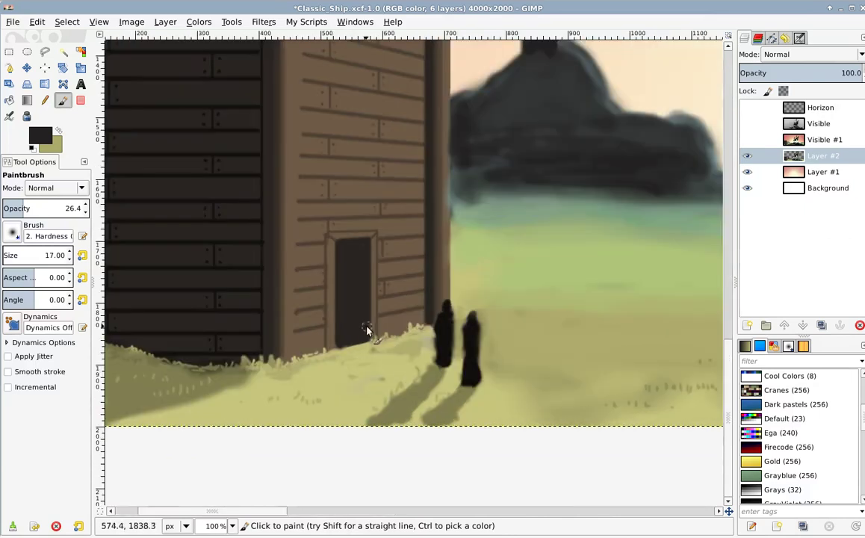
pyautogui.hotkey('shift', '[')
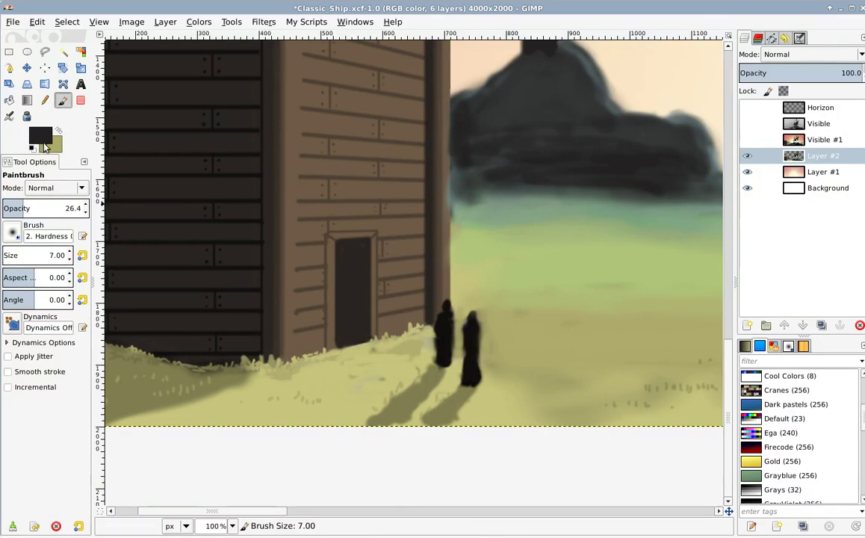
pyautogui.moveTo(25, 208); pyautogui.dragTo(88, 208)
pyautogui.scroll(2, 338, 284)
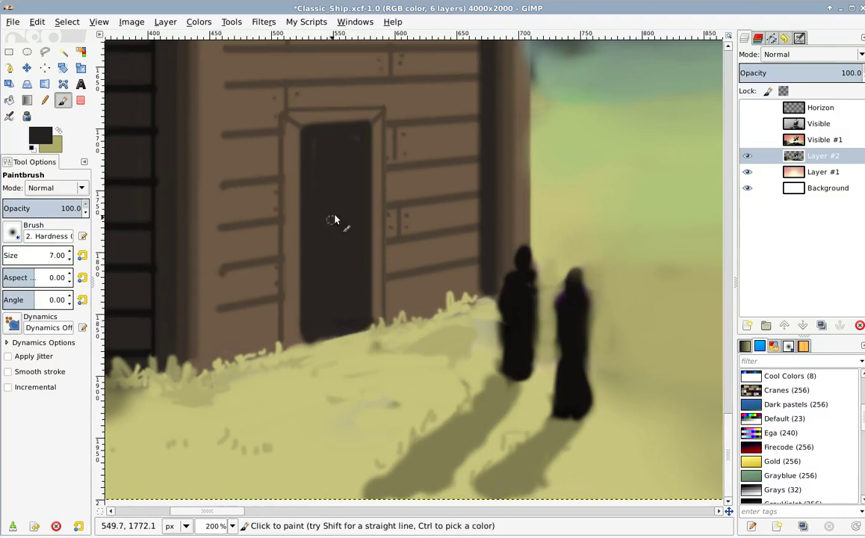
pyautogui.click(348, 130)
pyautogui.keyDown('shift'); pyautogui.click(349, 319); pyautogui.keyUp('shift')
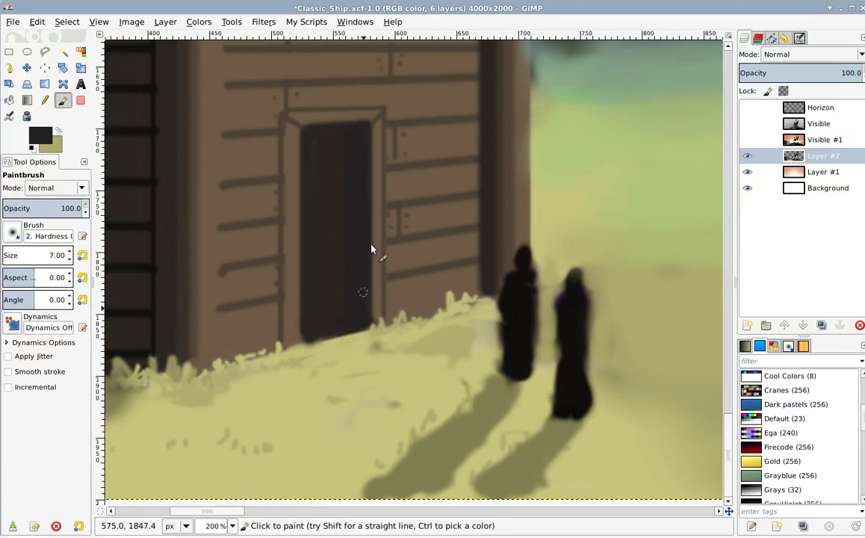
# Review the planked fort door in relation to the ship, rock and horizon of the sunset scene.
pyautogui.scroll(-3, 396, 184)
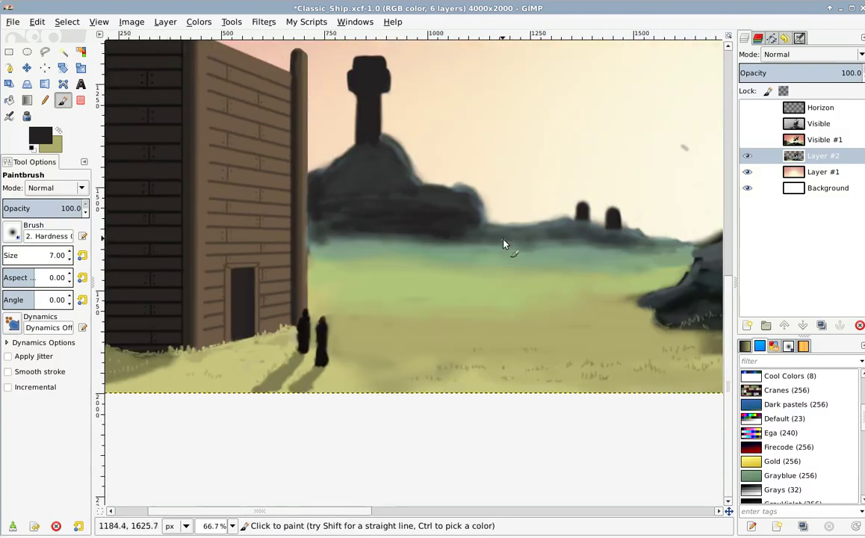
pyautogui.scroll(-2, 503, 241)
pyautogui.moveTo(384, 414); pyautogui.dragTo(351, 333)
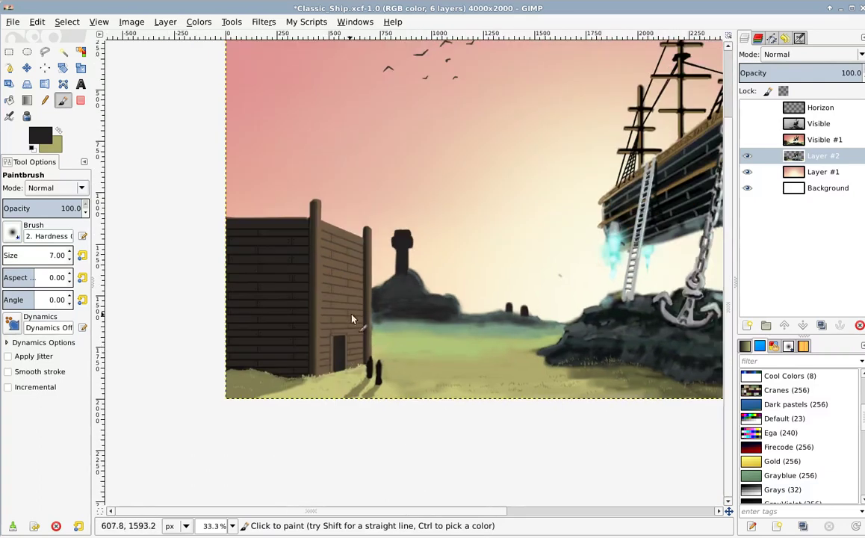
pyautogui.hscroll(2, 374, 311)
pyautogui.scroll(3, 393, 309)
pyautogui.scroll(-1, 448, 329)
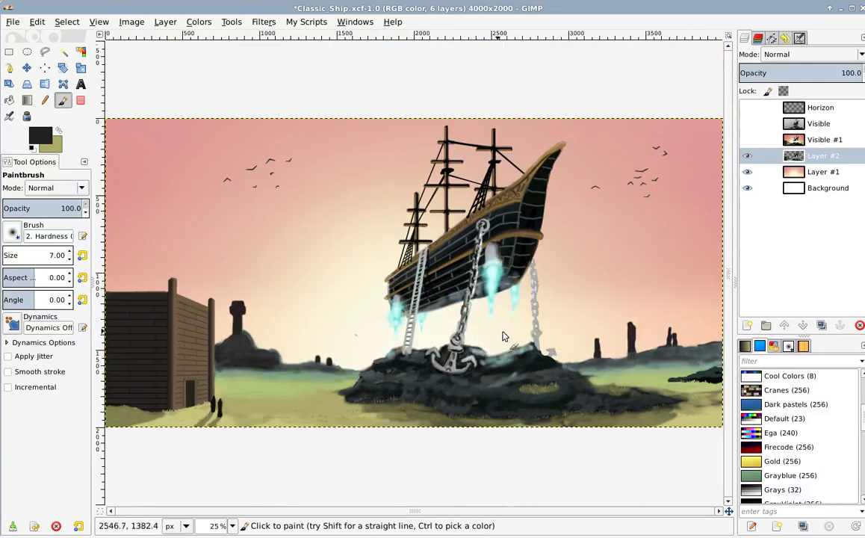
pyautogui.moveTo(516, 358); pyautogui.dragTo(436, 359)
pyautogui.moveTo(257, 351); pyautogui.dragTo(339, 308)
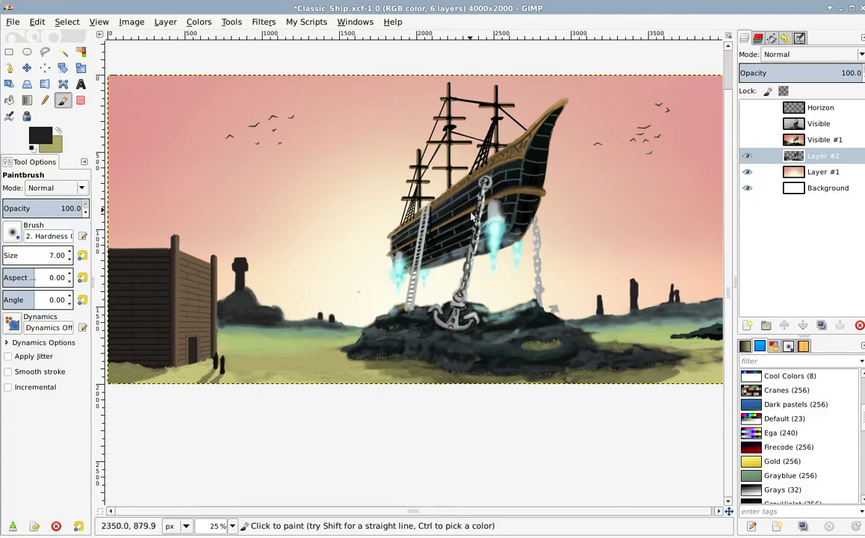
pyautogui.scroll(-1, 407, 288)
pyautogui.scroll(1, 392, 251)
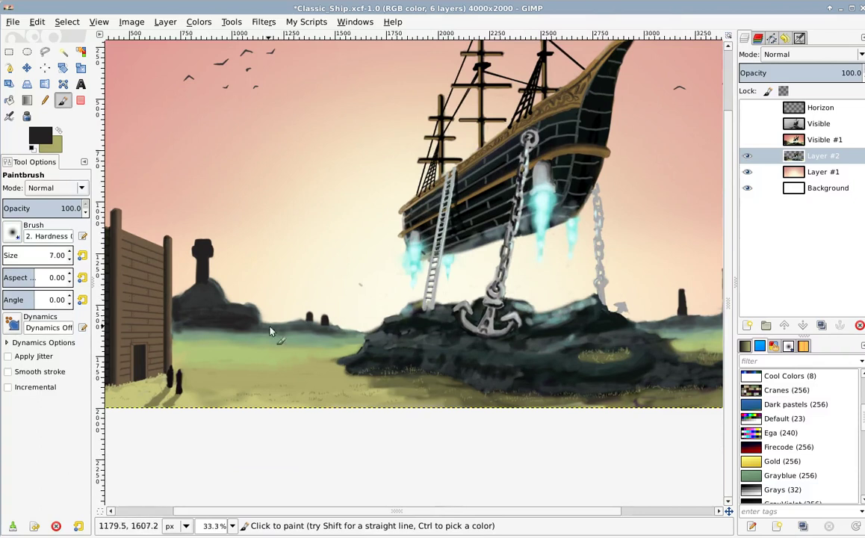
pyautogui.hscroll(-2, 286, 326)
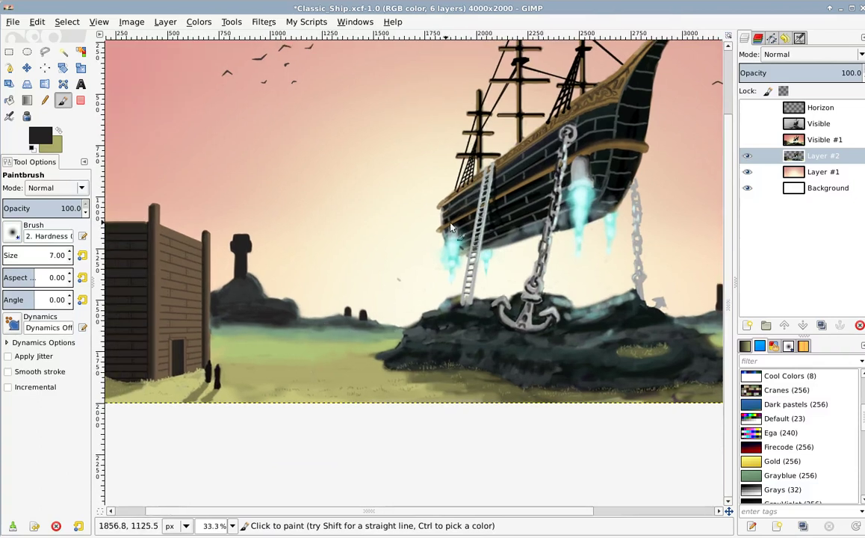
pyautogui.hscroll(-3, 256, 344)
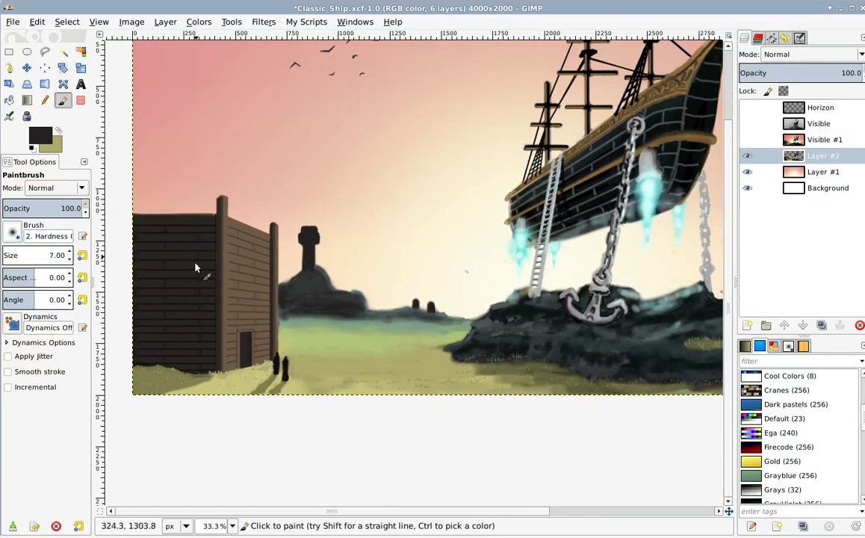
# Examine the fort's plank walls, corner posts and door up close.
pyautogui.scroll(2, 264, 290)
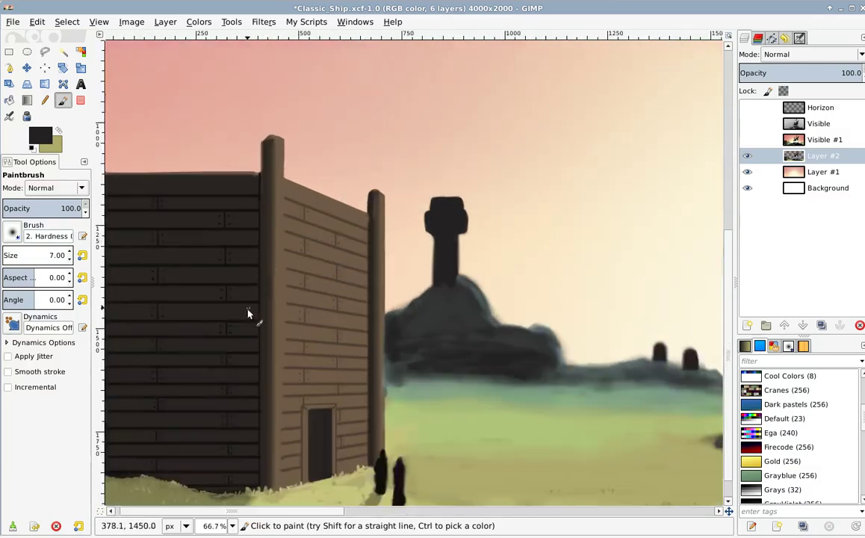
pyautogui.moveTo(247, 309); pyautogui.dragTo(333, 215)
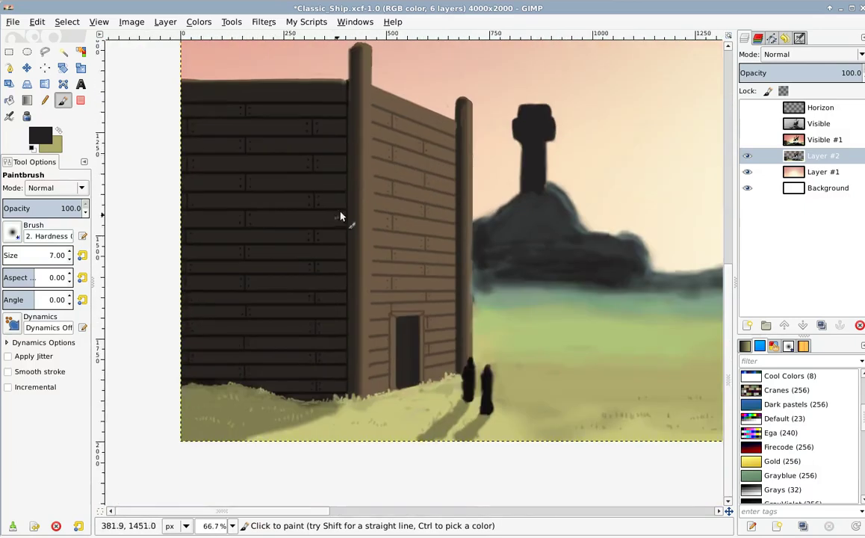
pyautogui.moveTo(409, 168)
pyautogui.mouseDown()
pyautogui.moveTo(396, 257)
pyautogui.moveTo(403, 251)
pyautogui.mouseUp()
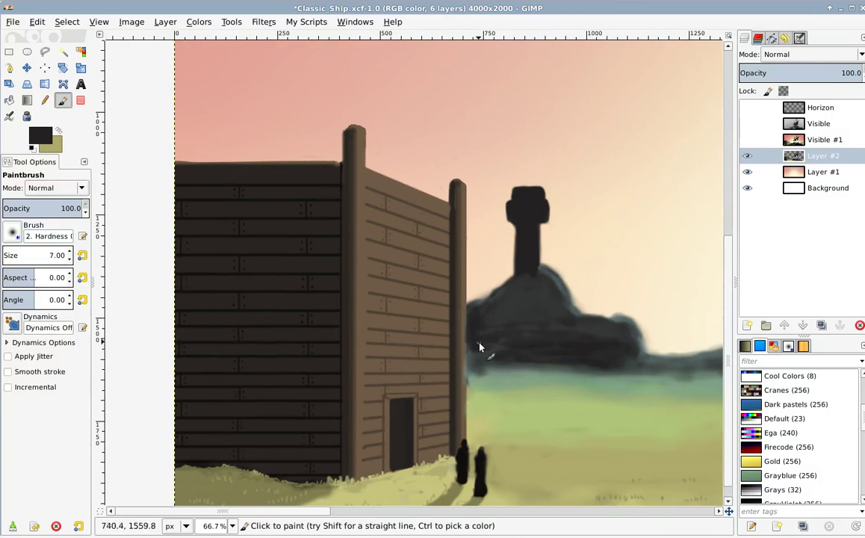
pyautogui.moveTo(464, 326); pyautogui.dragTo(370, 294)
pyautogui.scroll(-2, 390, 336)
pyautogui.scroll(2, 369, 298)
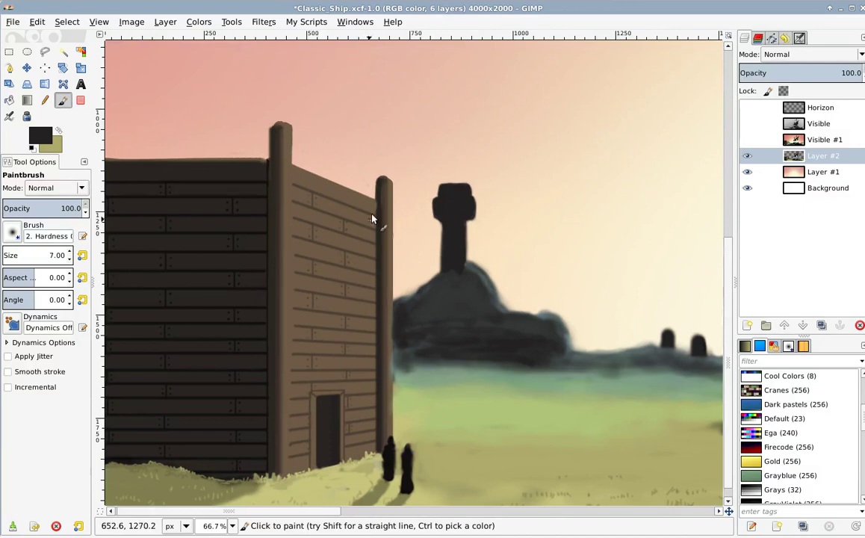
# Compare the fort with the flying ship and distant silhouettes across the whole composition.
pyautogui.scroll(-2, 384, 189)
pyautogui.hscroll(5, 417, 328)
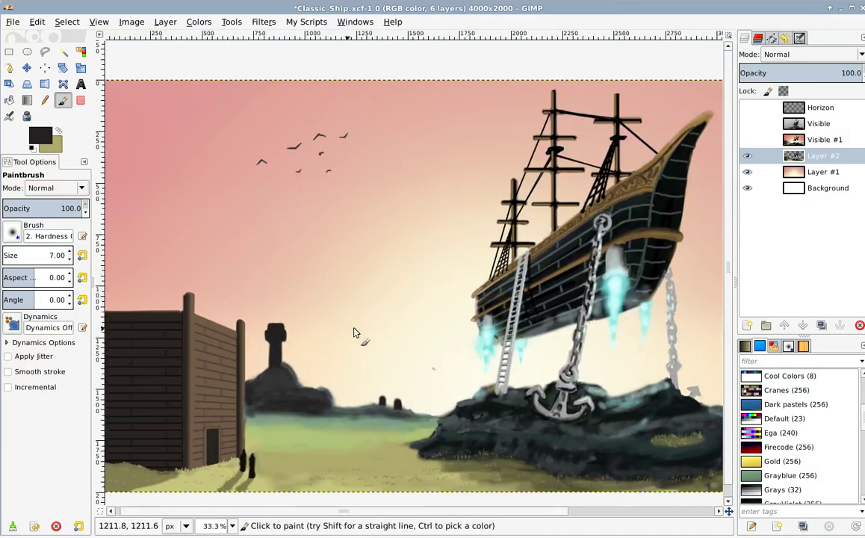
pyautogui.scroll(-1, 278, 367)
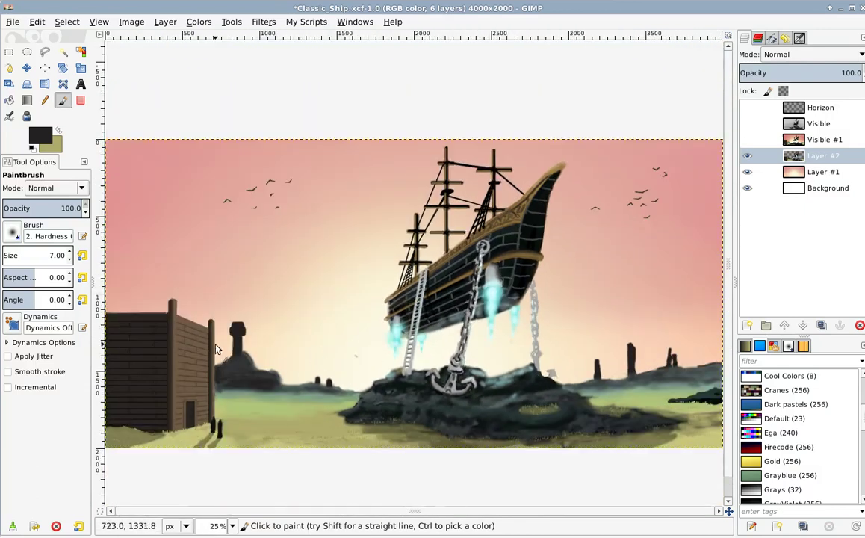
pyautogui.moveTo(248, 351); pyautogui.dragTo(316, 332)
pyautogui.moveTo(461, 313); pyautogui.dragTo(297, 321)
pyautogui.scroll(-1, 298, 321)
pyautogui.hscroll(-4, 298, 321)
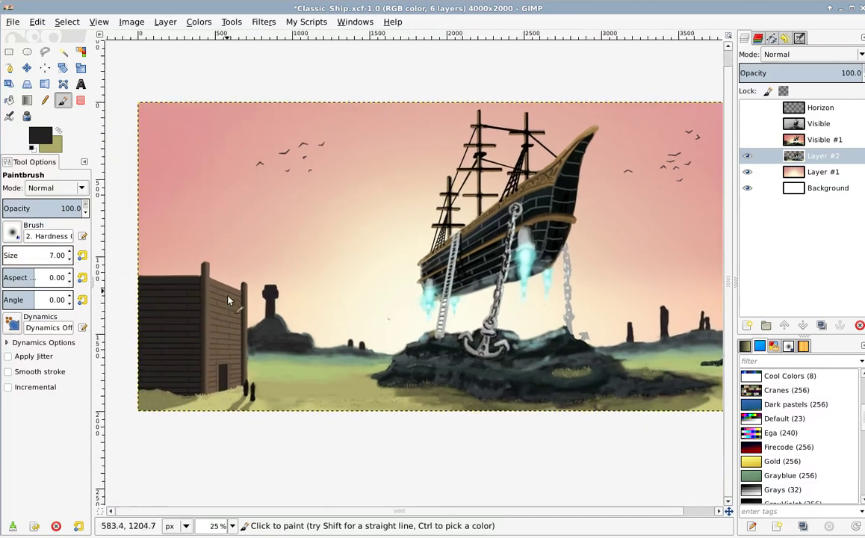
pyautogui.scroll(1, 209, 339)
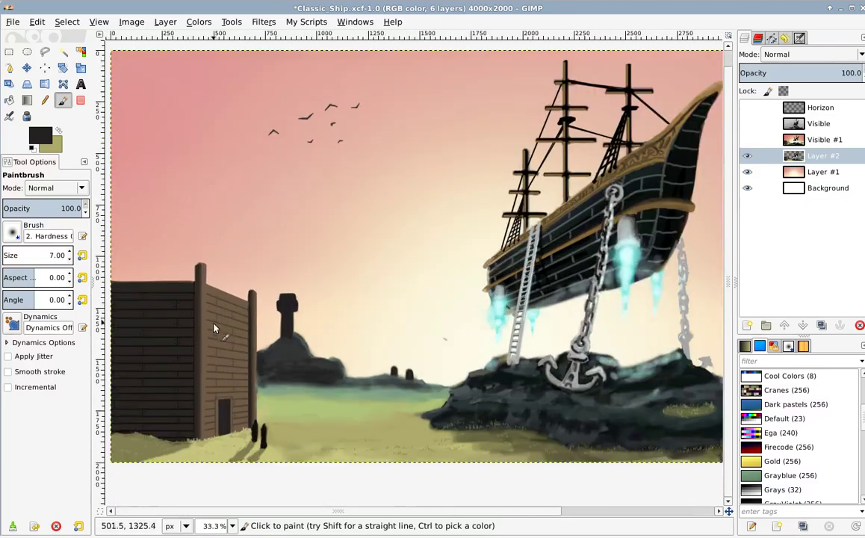
pyautogui.moveTo(449, 315); pyautogui.dragTo(394, 344)
# Erase the stray dark mark in the sky beside the ship's stern with the Eraser at size 47.
pyautogui.scroll(-1, 425, 326)
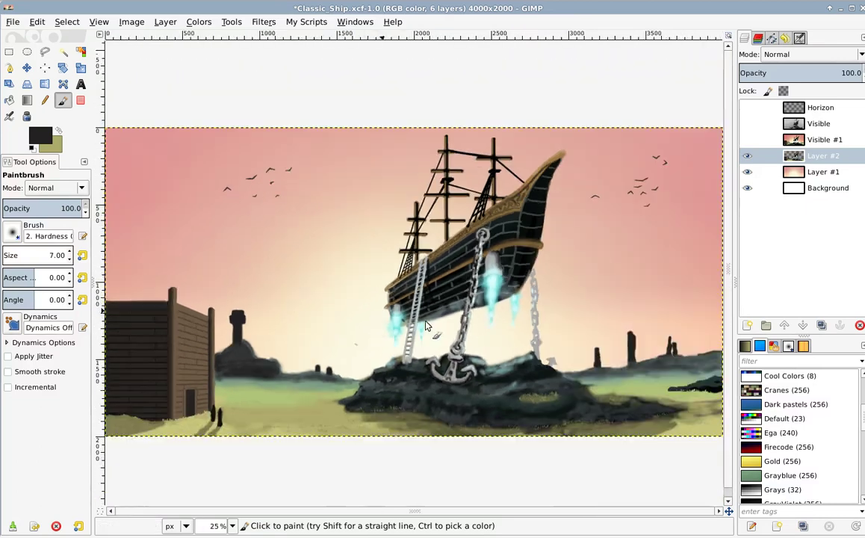
pyautogui.scroll(4, 380, 351)
pyautogui.hotkey('shift', 'e')
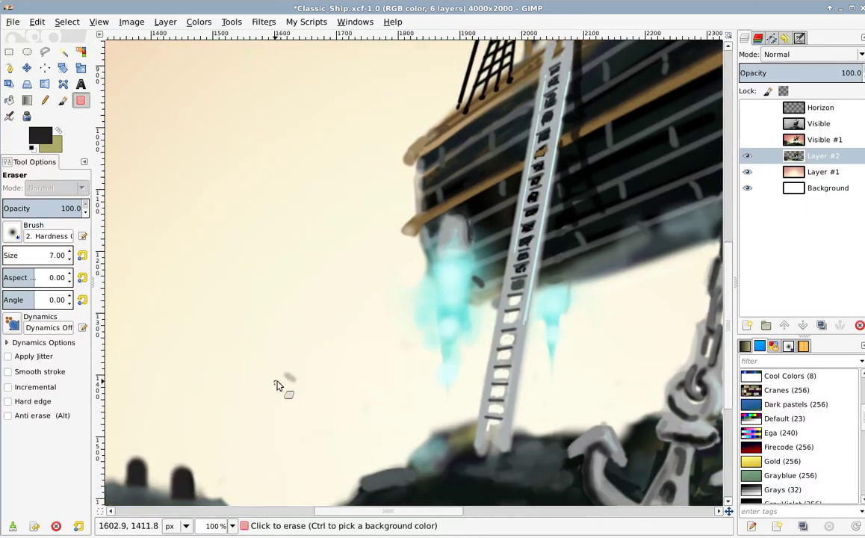
pyautogui.press('}')
pyautogui.press('}')
pyautogui.press('}')
pyautogui.press('}')
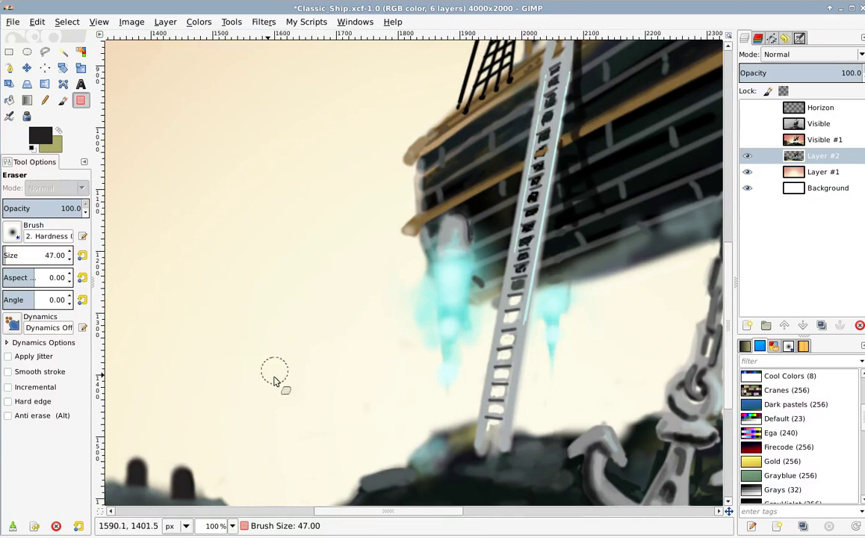
# Check the sky between the fort and the ship's stern up close and within the full painting.
pyautogui.scroll(-4, 362, 281)
pyautogui.scroll(3, 351, 299)
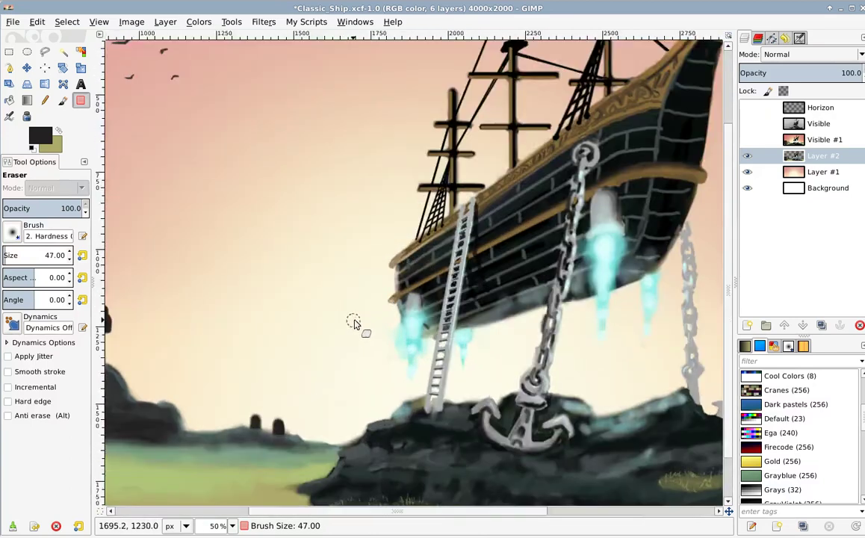
pyautogui.scroll(-3, 356, 321)
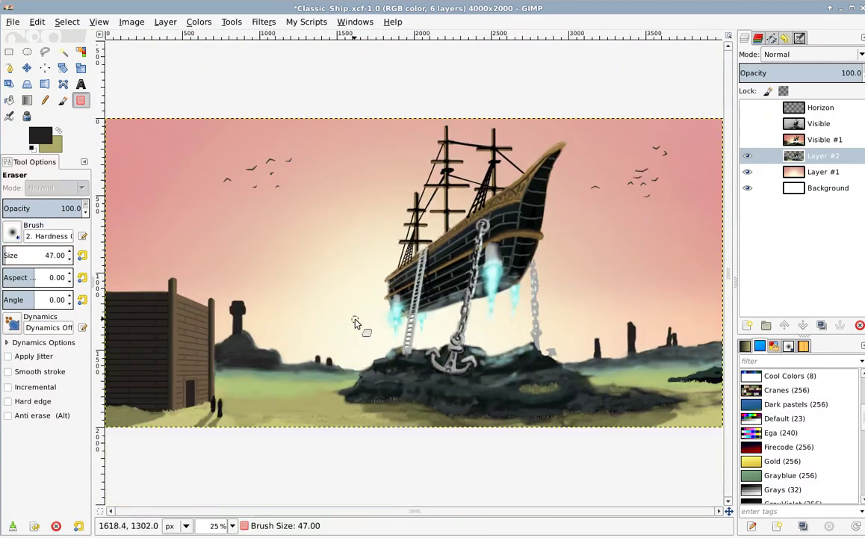
pyautogui.scroll(-1, 354, 321)
pyautogui.scroll(1, 345, 314)
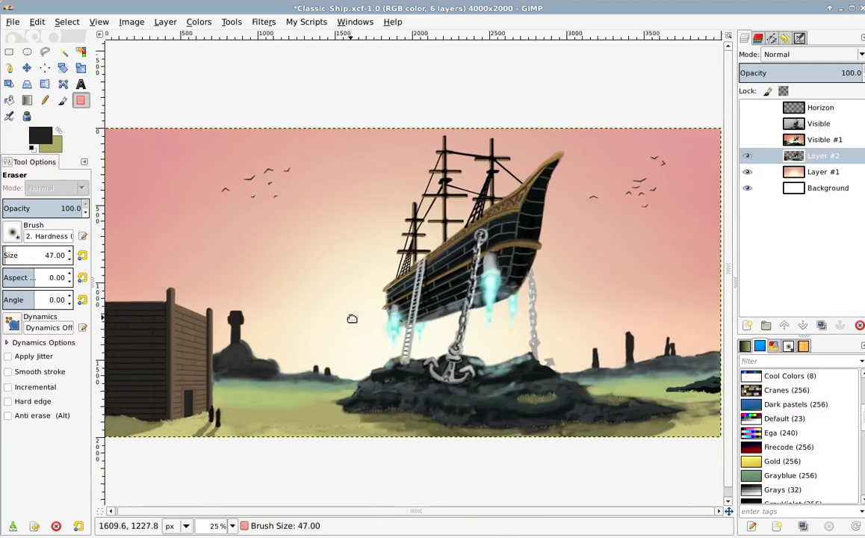
# Review the entire painting with the tool docks hidden, and bring the docks back.
pyautogui.press('Tab')
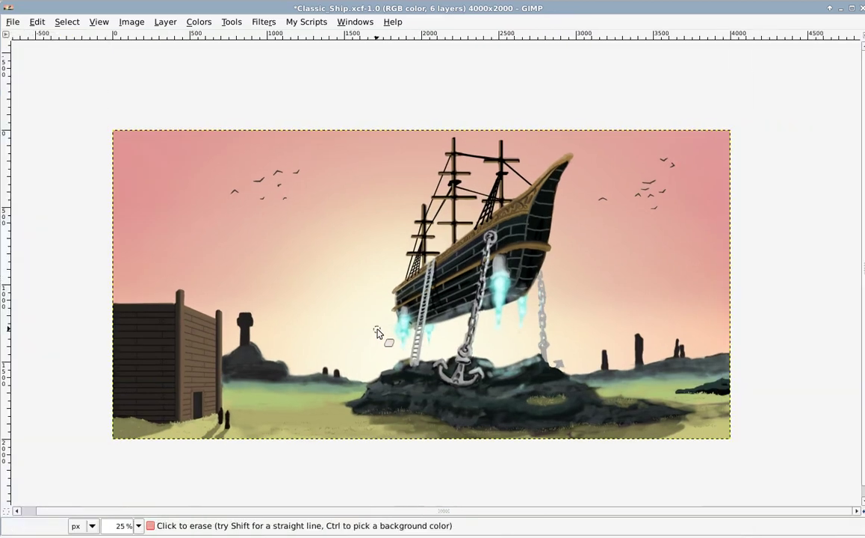
pyautogui.moveTo(468, 280); pyautogui.dragTo(456, 289)
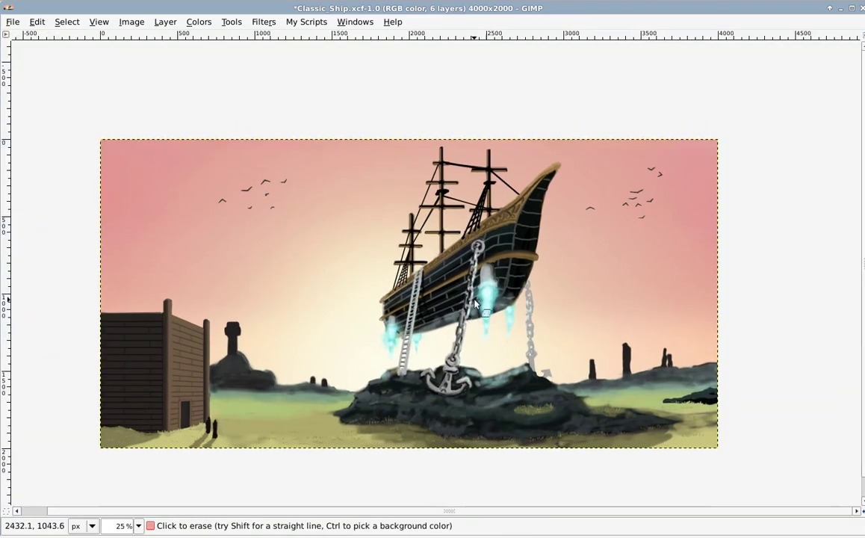
pyautogui.scroll(1, 437, 291)
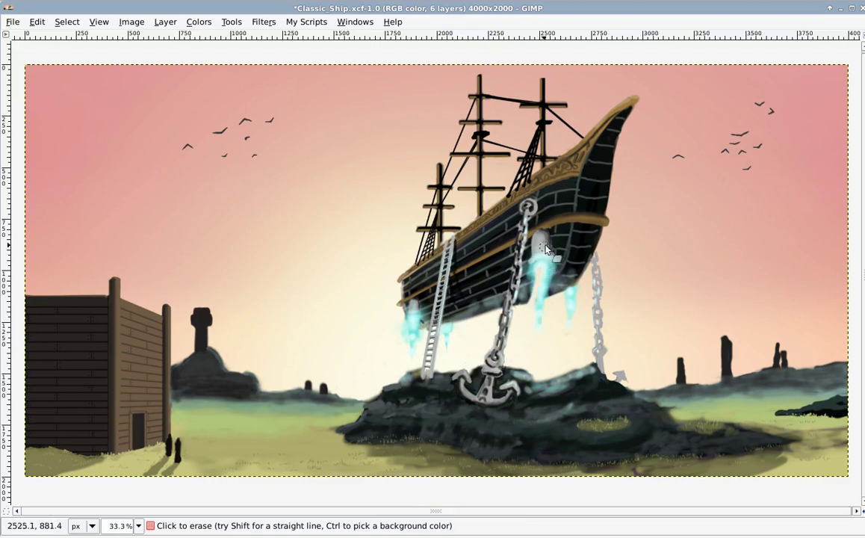
pyautogui.moveTo(514, 311); pyautogui.dragTo(496, 304)
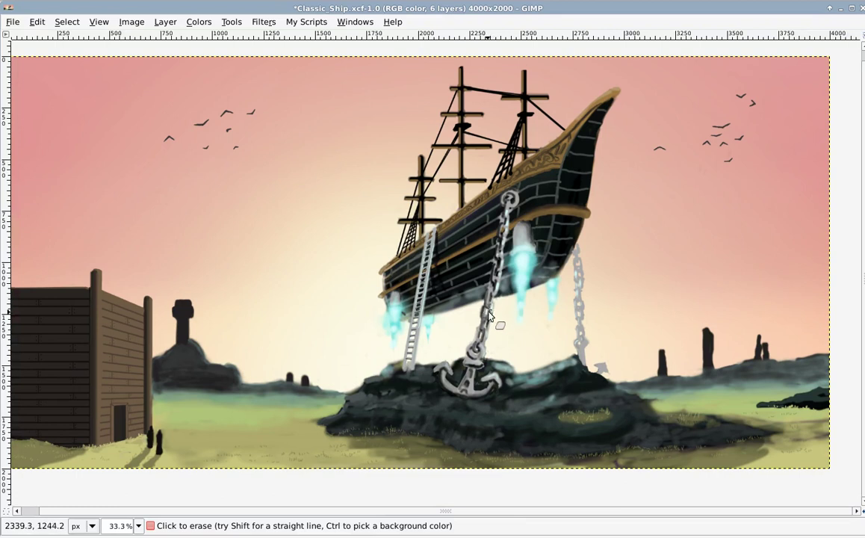
pyautogui.moveTo(440, 306); pyautogui.dragTo(457, 311)
pyautogui.press('-')
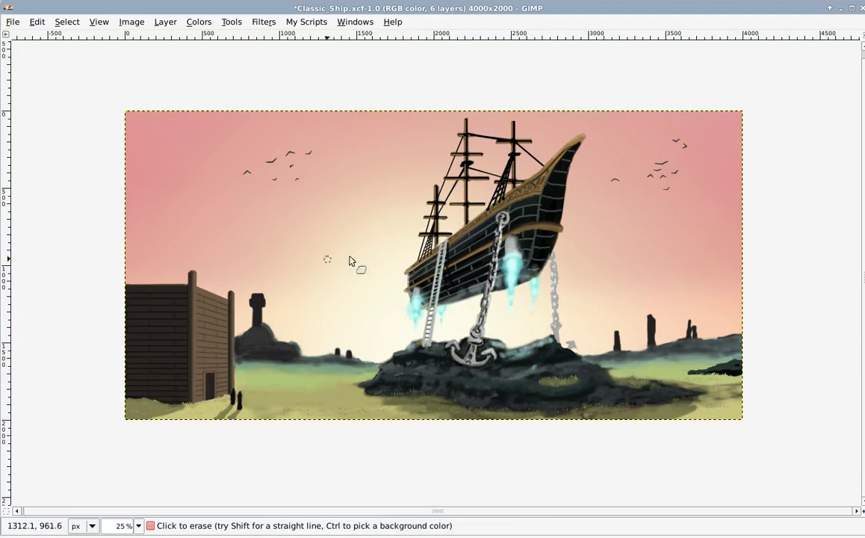
pyautogui.moveTo(470, 256); pyautogui.dragTo(422, 261)
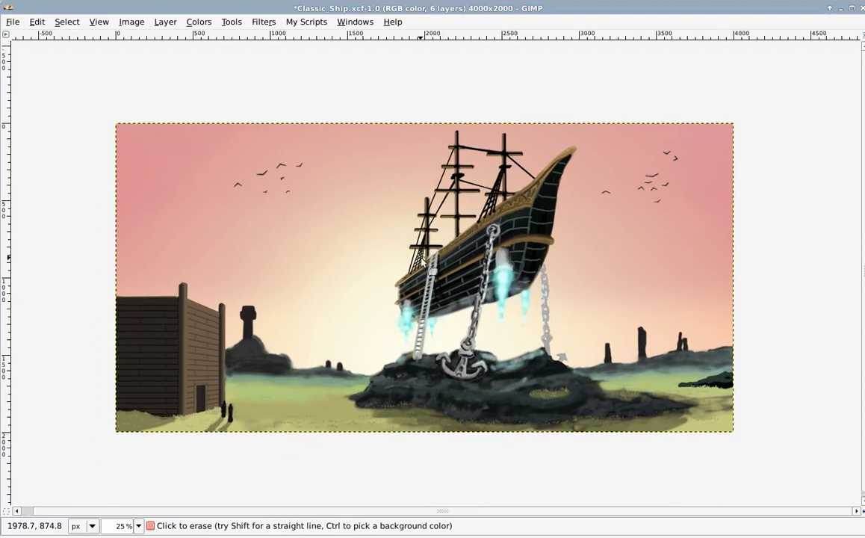
pyautogui.press('Tab')
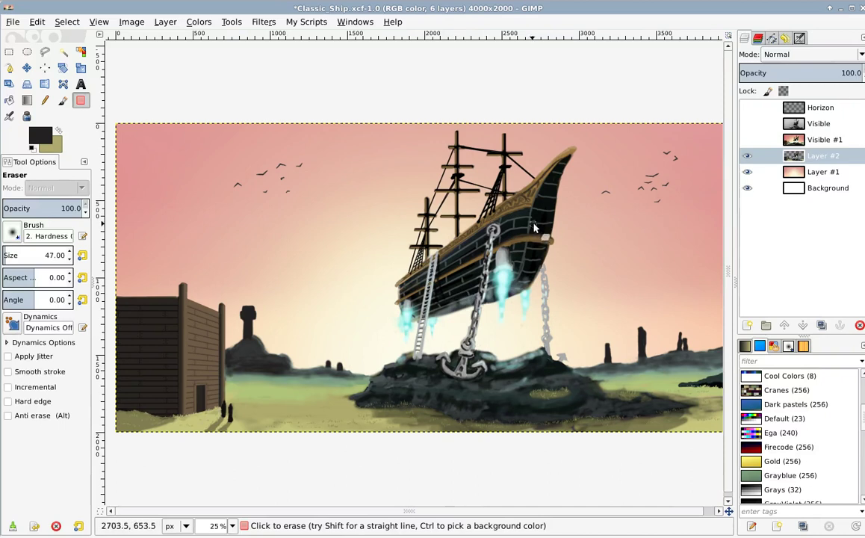
pyautogui.moveTo(513, 261); pyautogui.dragTo(513, 241)
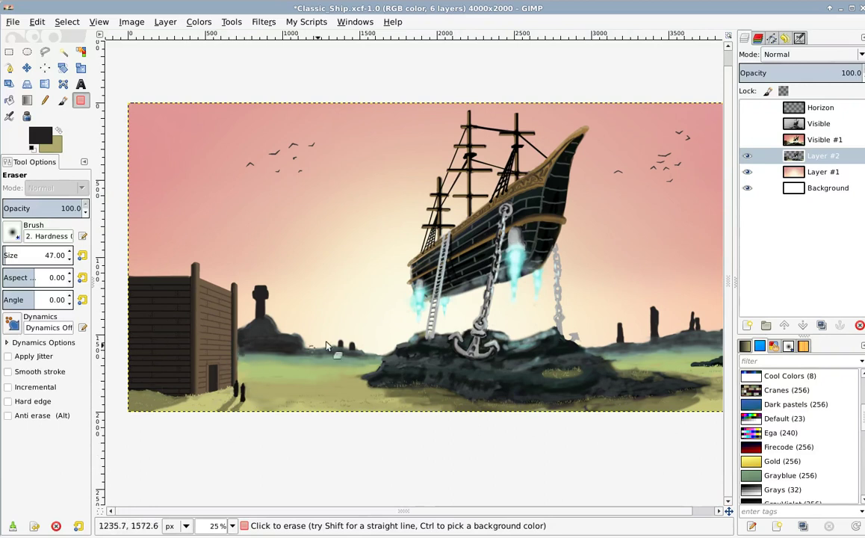
# Look over the whole painting from the wooden fort past the flying ship to the distant rock pillars.
pyautogui.moveTo(491, 269); pyautogui.dragTo(446, 301)
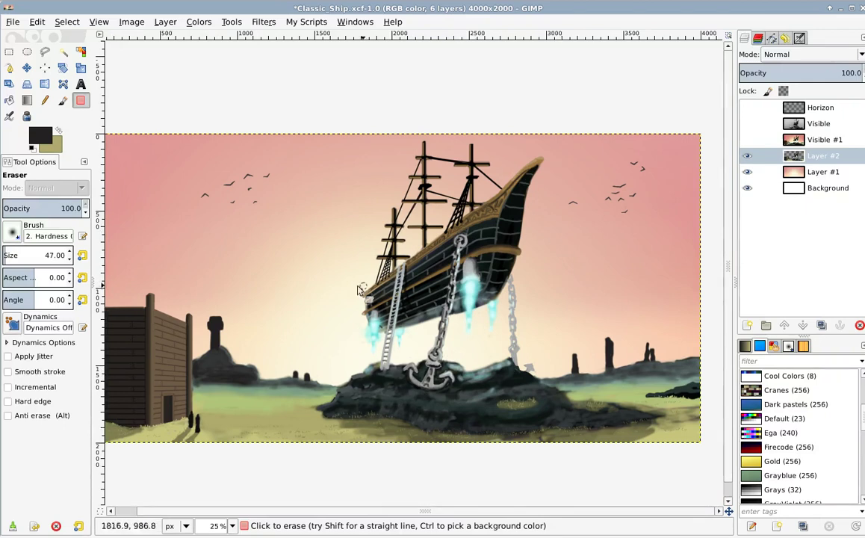
pyautogui.scroll(-1, 351, 291)
pyautogui.hscroll(-1, 411, 273)
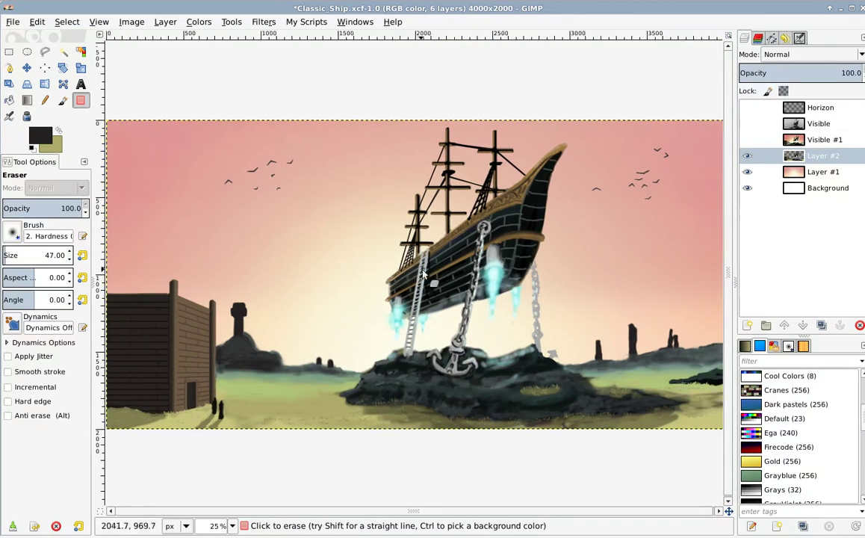
pyautogui.moveTo(457, 258); pyautogui.dragTo(451, 237)
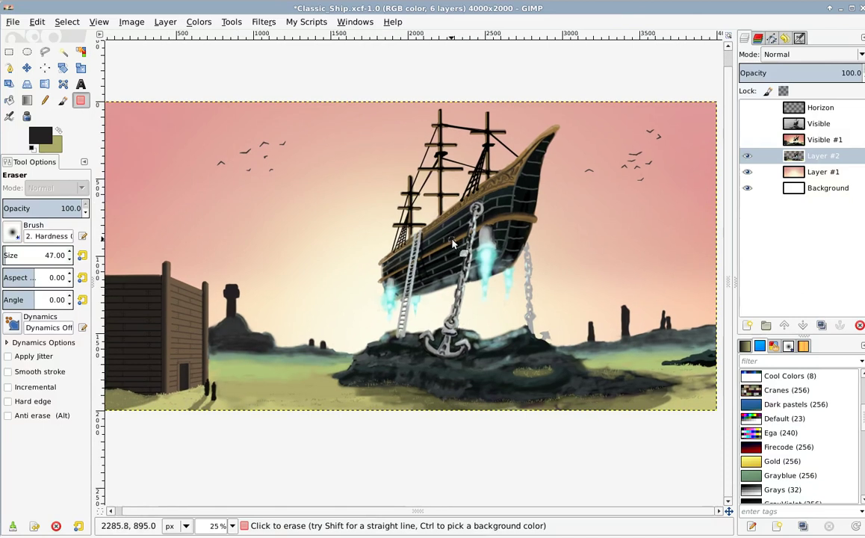
pyautogui.scroll(-1, 452, 244)
pyautogui.hscroll(-1, 452, 244)
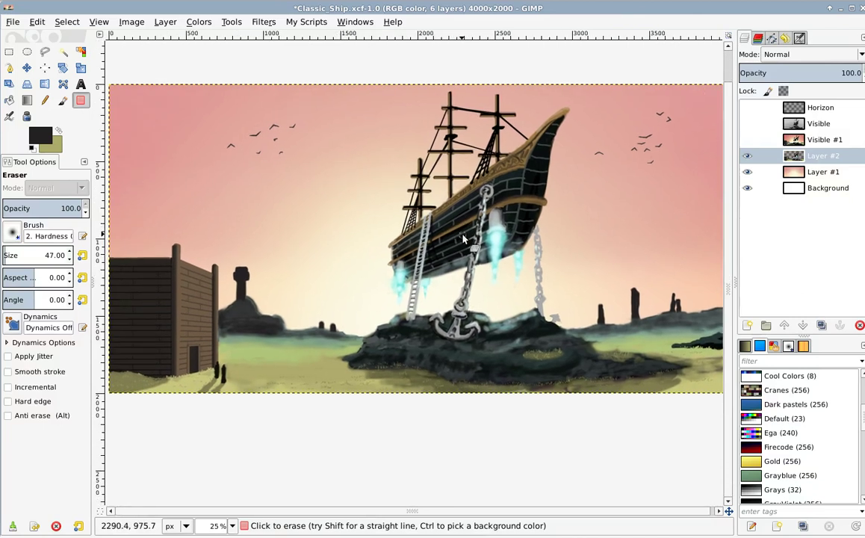
pyautogui.scroll(1, 470, 227)
pyautogui.hscroll(1, 478, 216)
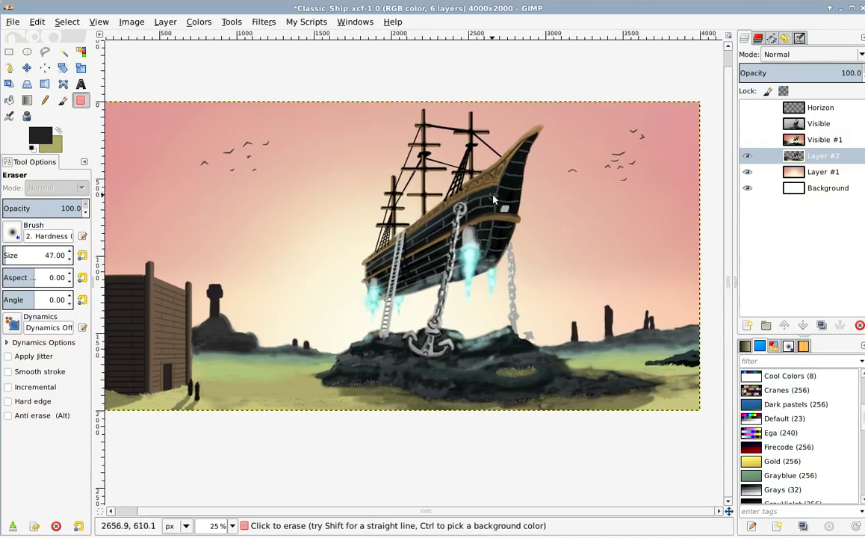
# Examine the ship's hull, rigging and the anchor on the rocks up close and within the full scene.
pyautogui.scroll(3, 459, 224)
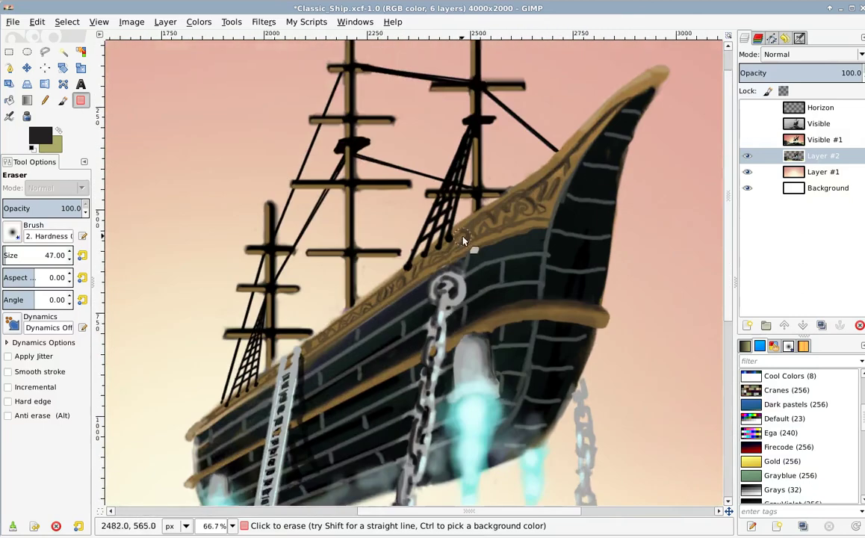
pyautogui.scroll(-3, 463, 241)
pyautogui.scroll(1, 422, 249)
pyautogui.moveTo(413, 298); pyautogui.dragTo(424, 248)
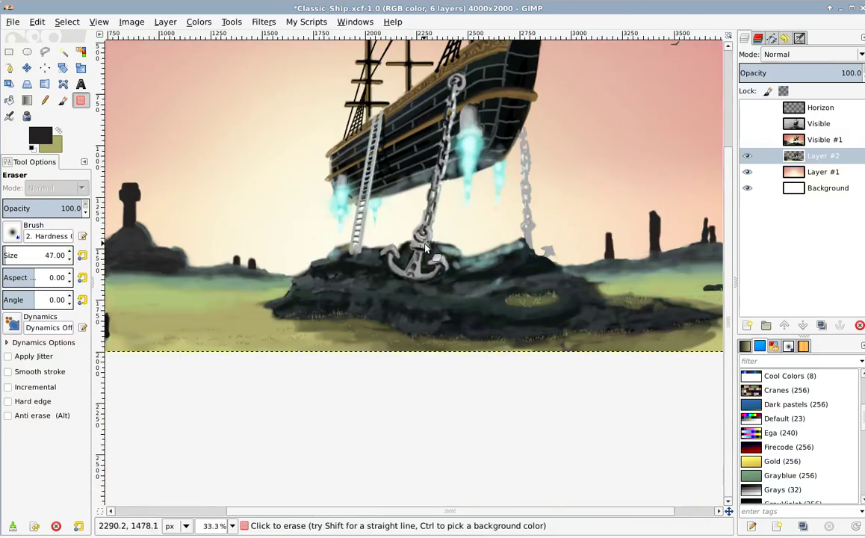
pyautogui.moveTo(360, 212); pyautogui.dragTo(451, 274)
pyautogui.moveTo(479, 247); pyautogui.dragTo(441, 268)
pyautogui.scroll(-1, 450, 240)
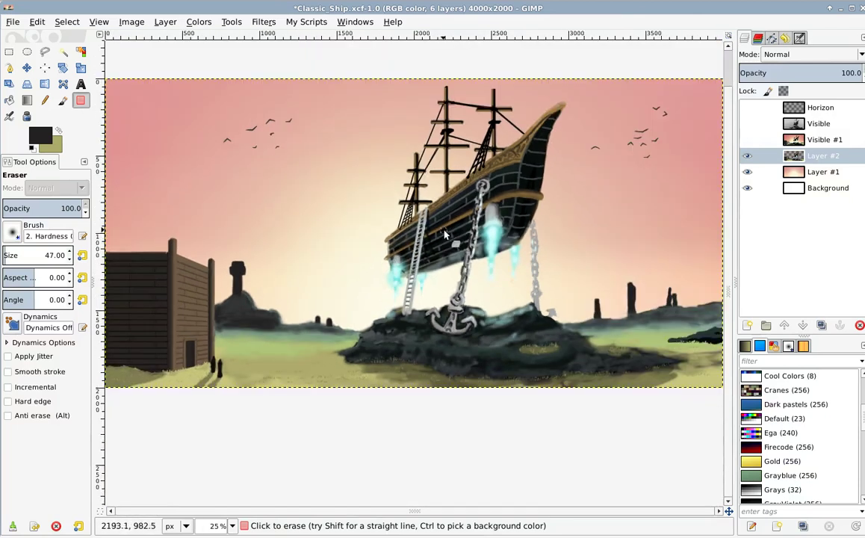
pyautogui.scroll(-1, 443, 236)
pyautogui.scroll(1, 445, 217)
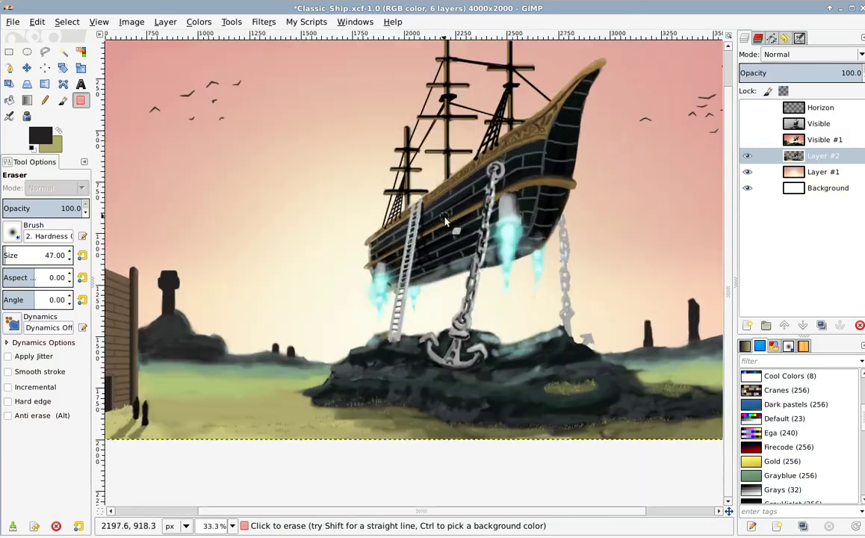